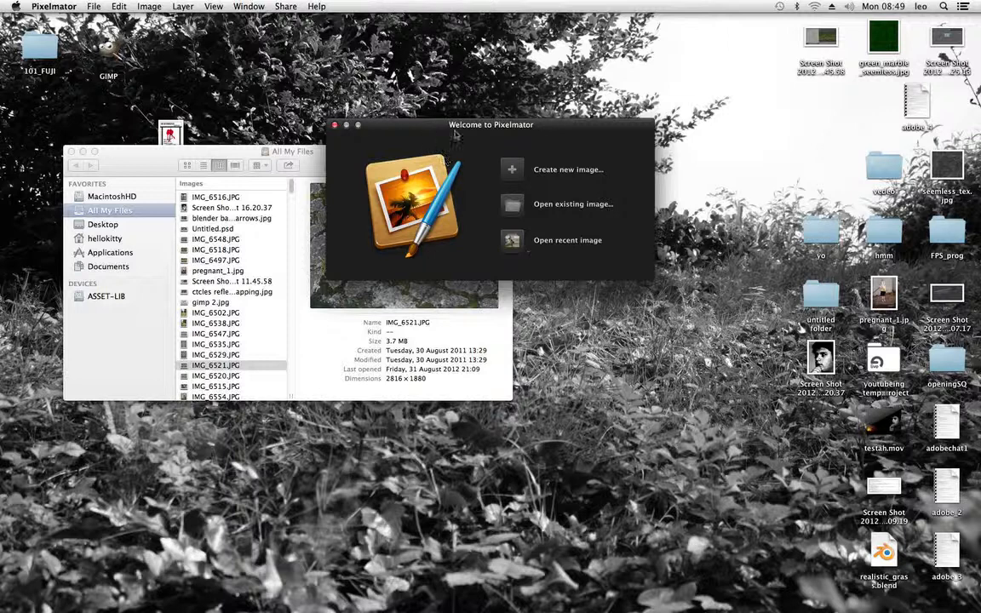
drag(412, 124, 367, 101)
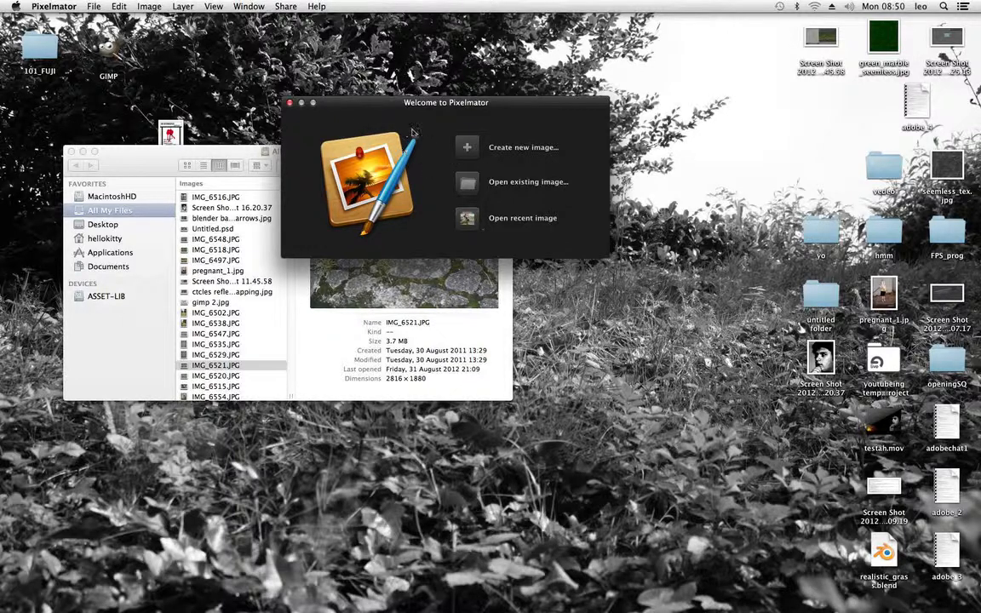
drag(416, 134, 400, 151)
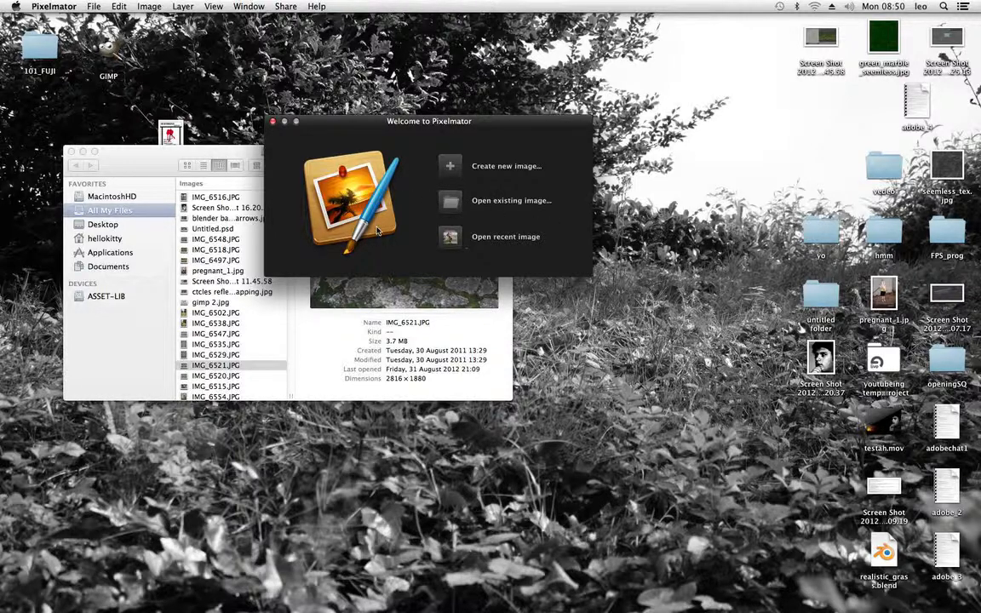
Start opening an existing image and browse to the 101_FUJI folder on the Desktop.
click(452, 202)
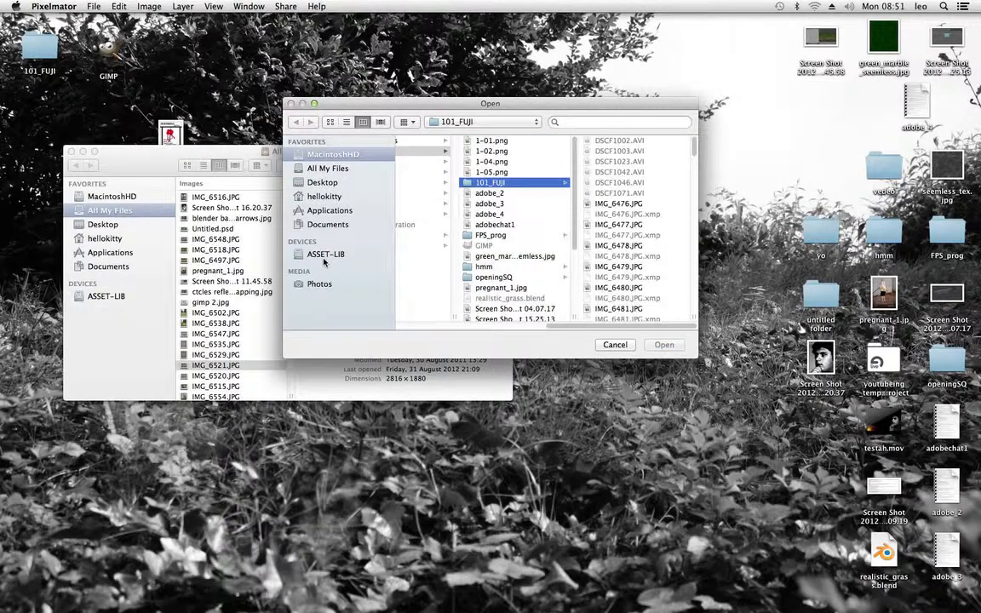
click(321, 180)
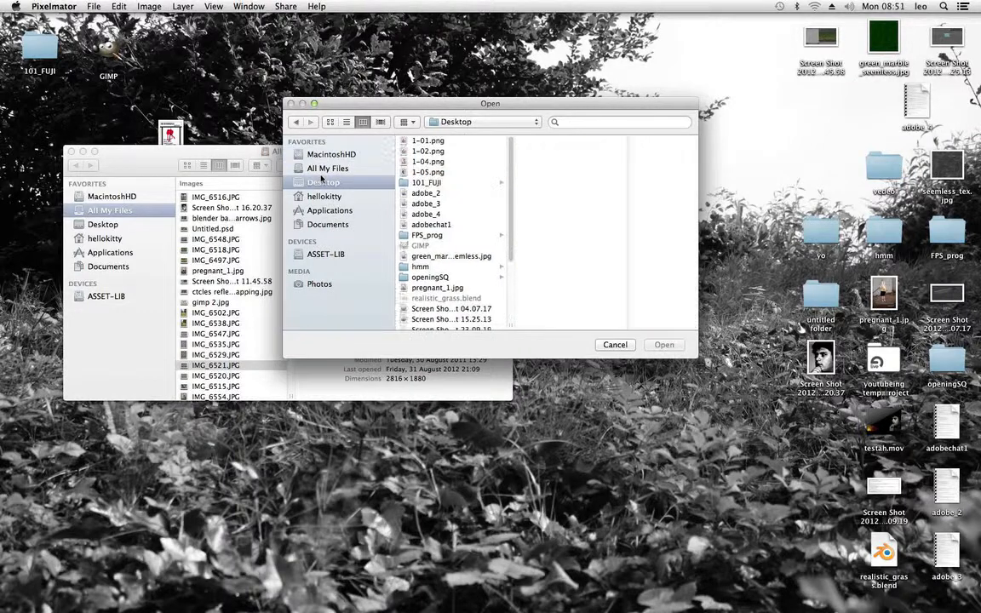
click(421, 183)
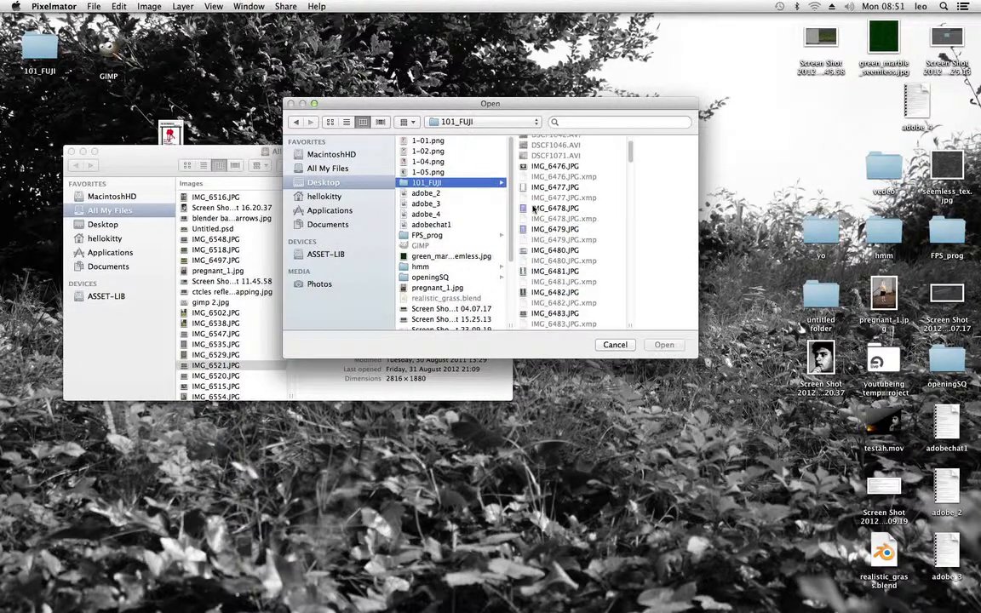
scroll(534, 208, down, 10)
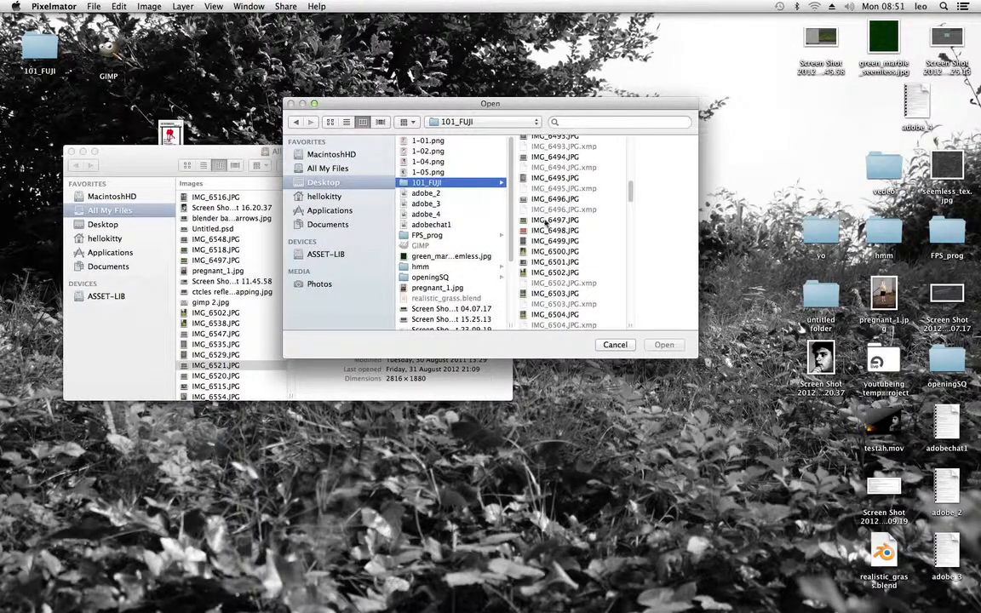
Preview several photos in the 101_FUJI folder and open IMG_6509.JPG, the picture of the tree trunk.
click(546, 230)
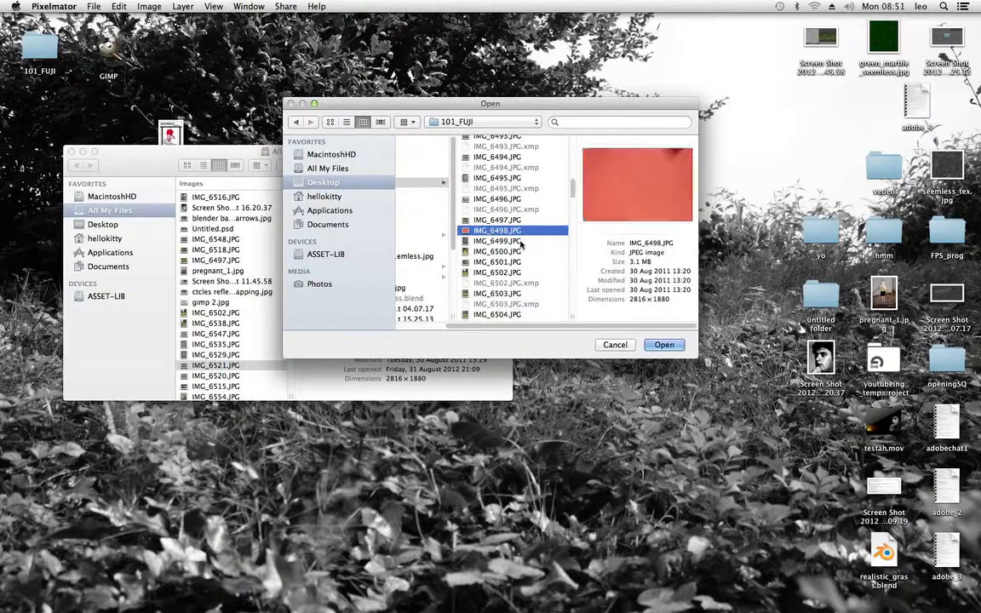
click(516, 241)
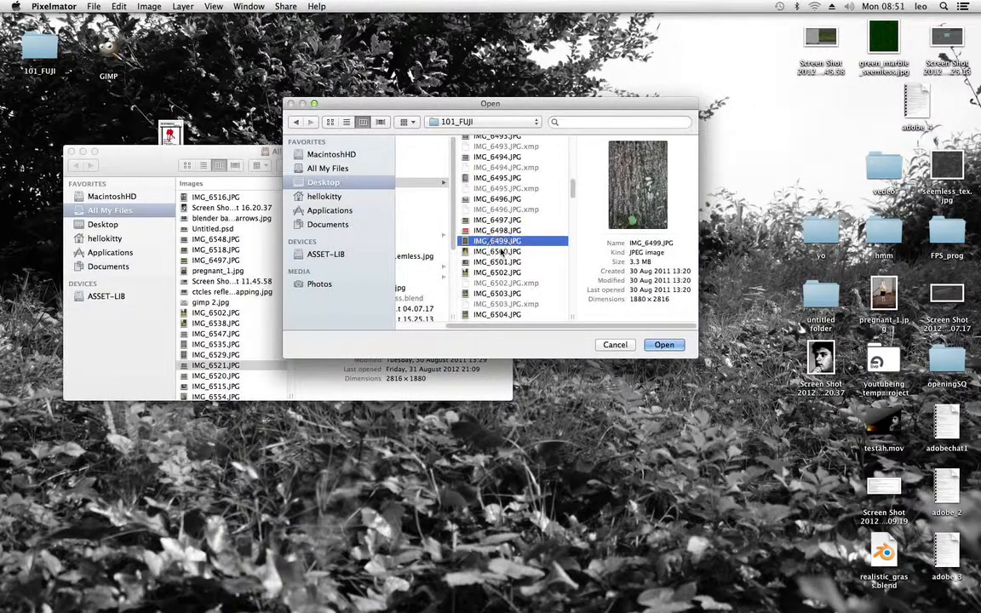
click(501, 252)
click(493, 272)
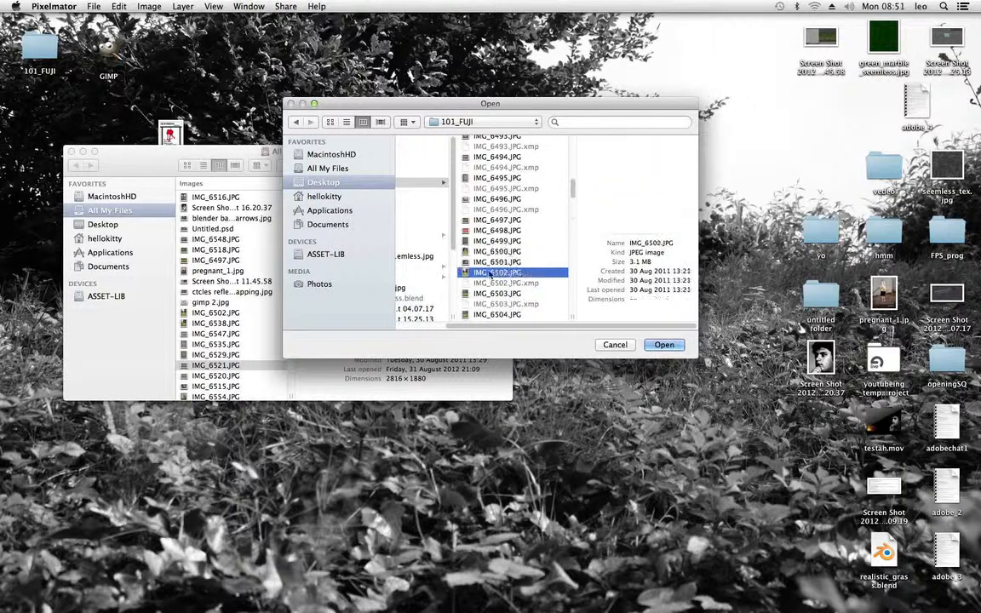
scroll(493, 274, down, 4)
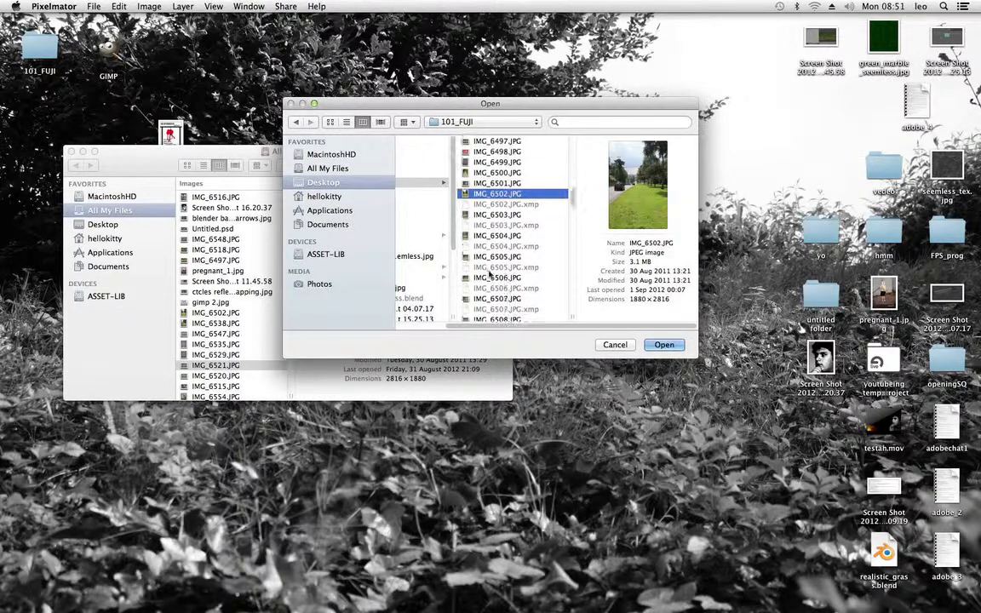
click(489, 257)
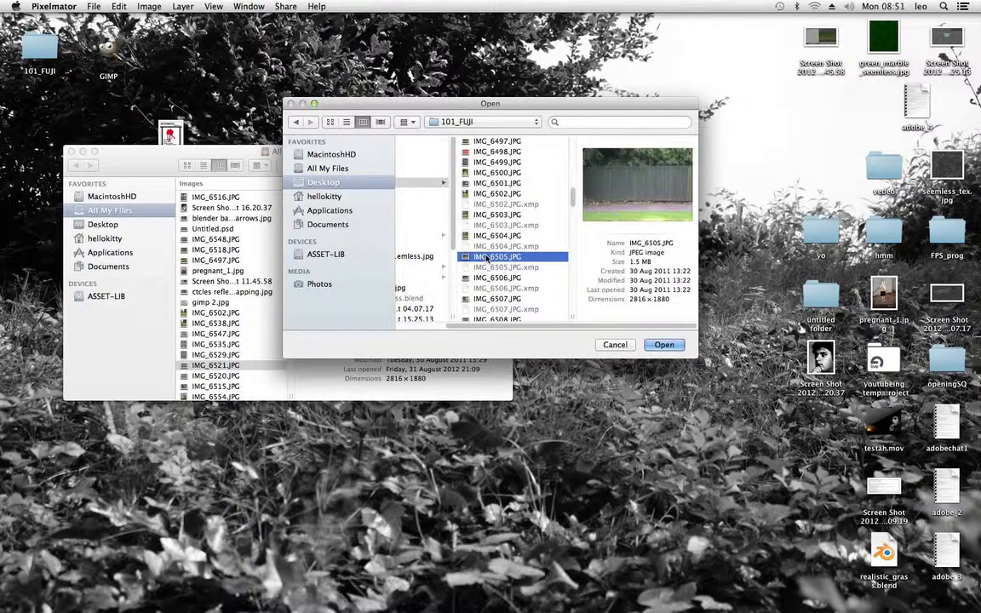
scroll(489, 257, down, 3)
click(485, 252)
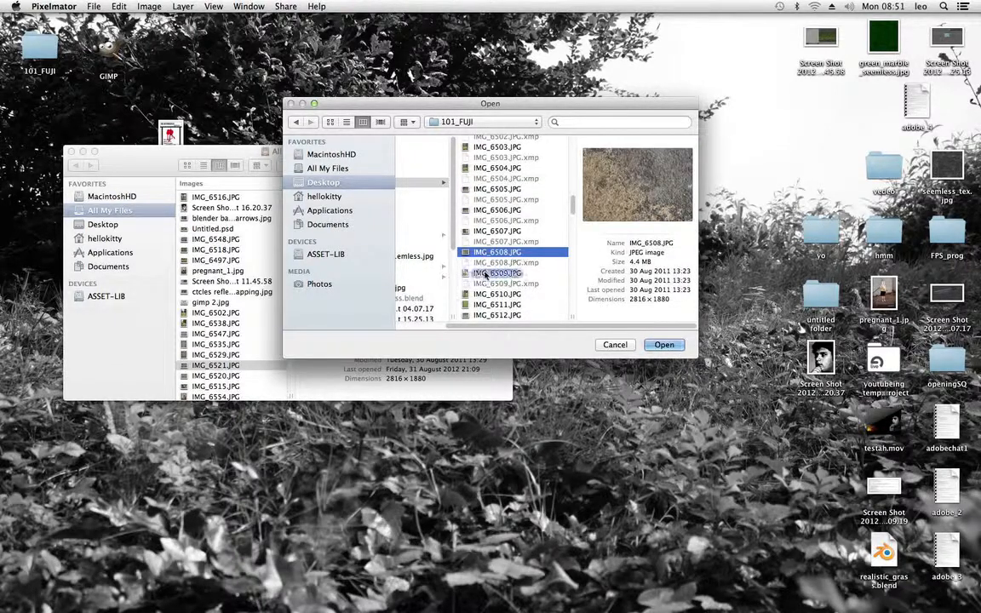
click(485, 274)
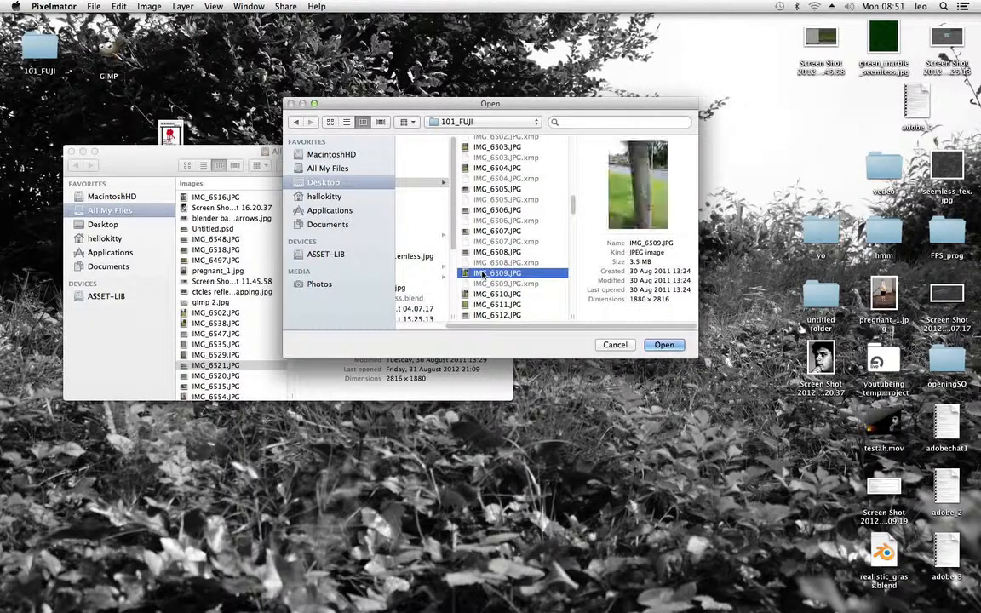
scroll(483, 274, down, 2)
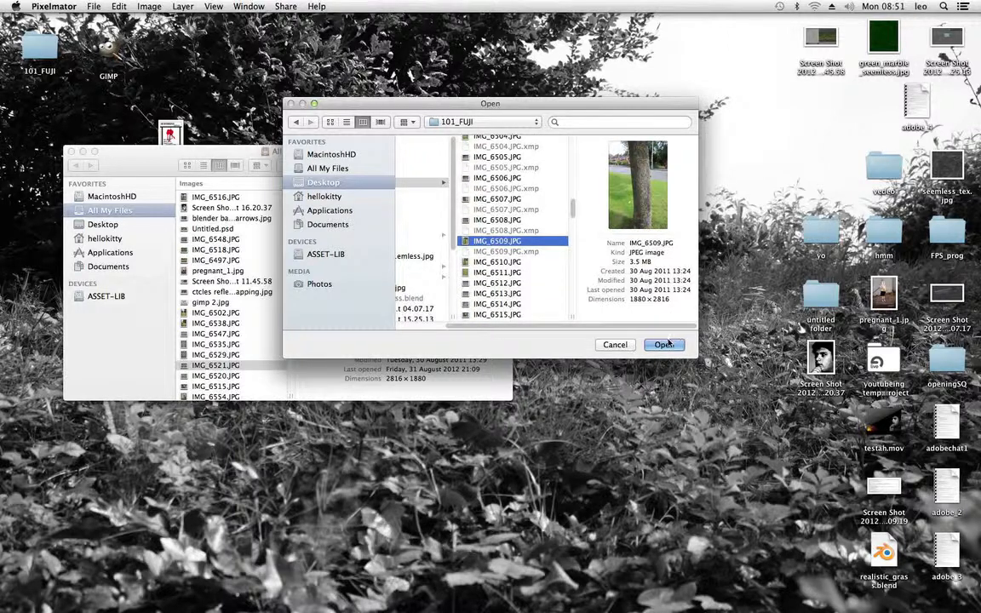
click(672, 346)
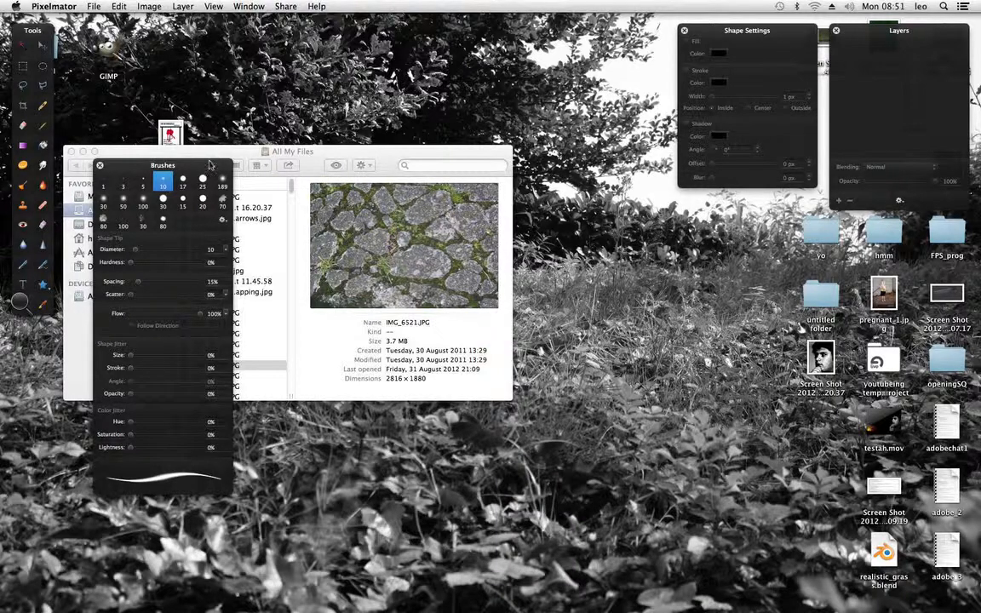
mouse_move(535, 596)
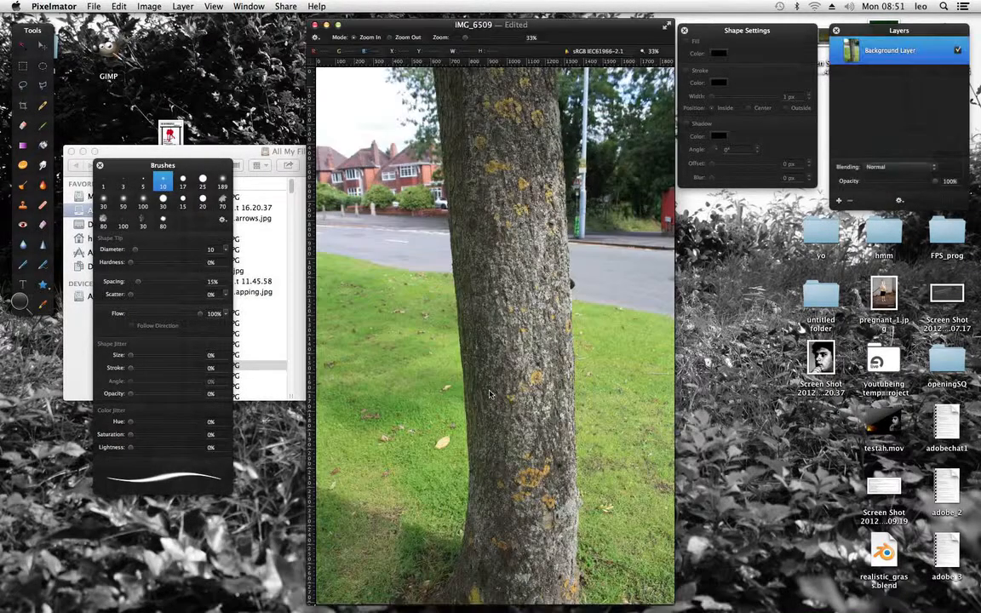
Show the image in full screen and move the Tools and Brushes palettes lower in the workspace.
drag(443, 23, 475, 18)
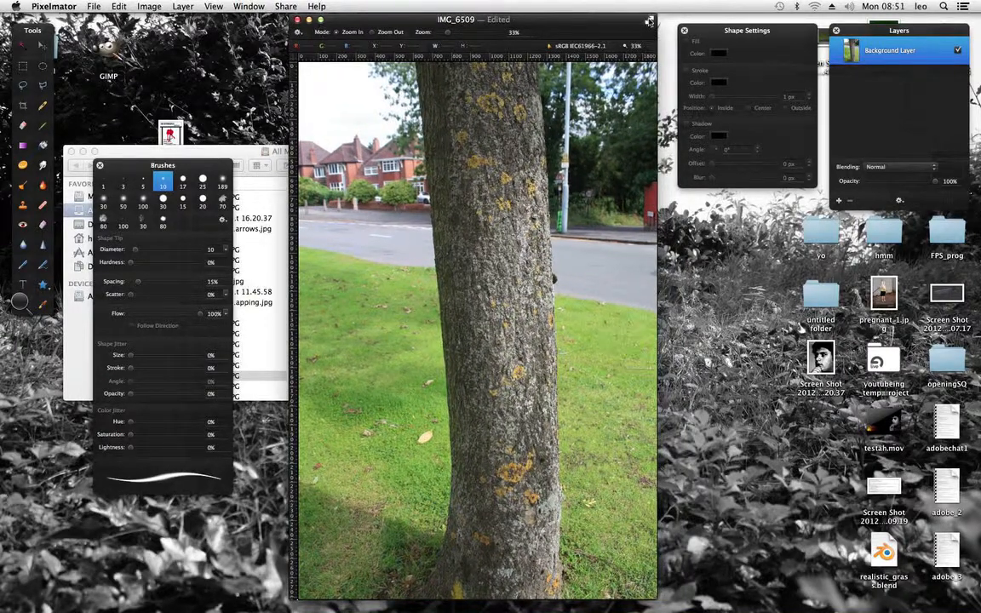
key(ctrl+super+f)
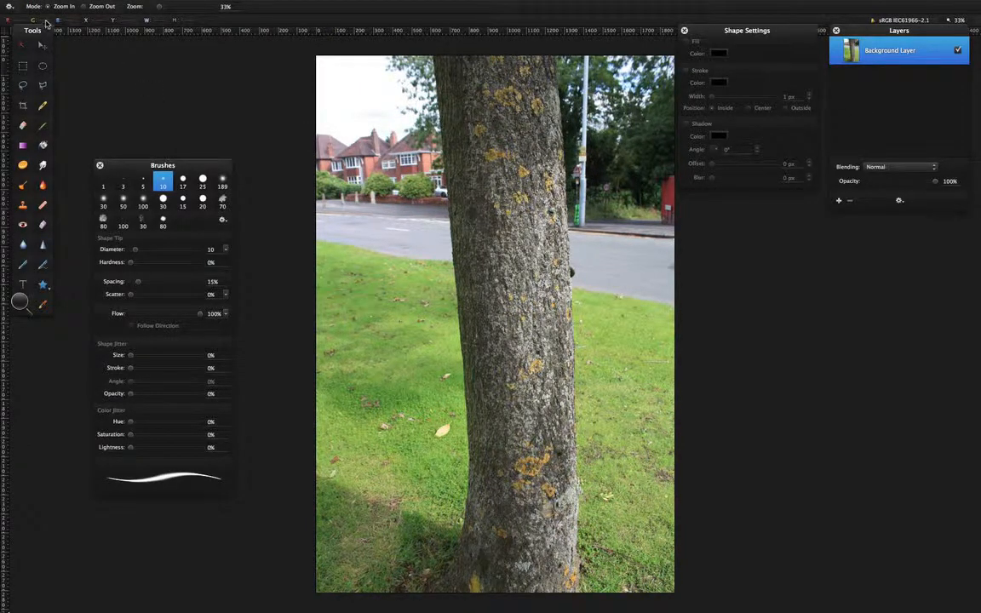
drag(42, 30, 72, 107)
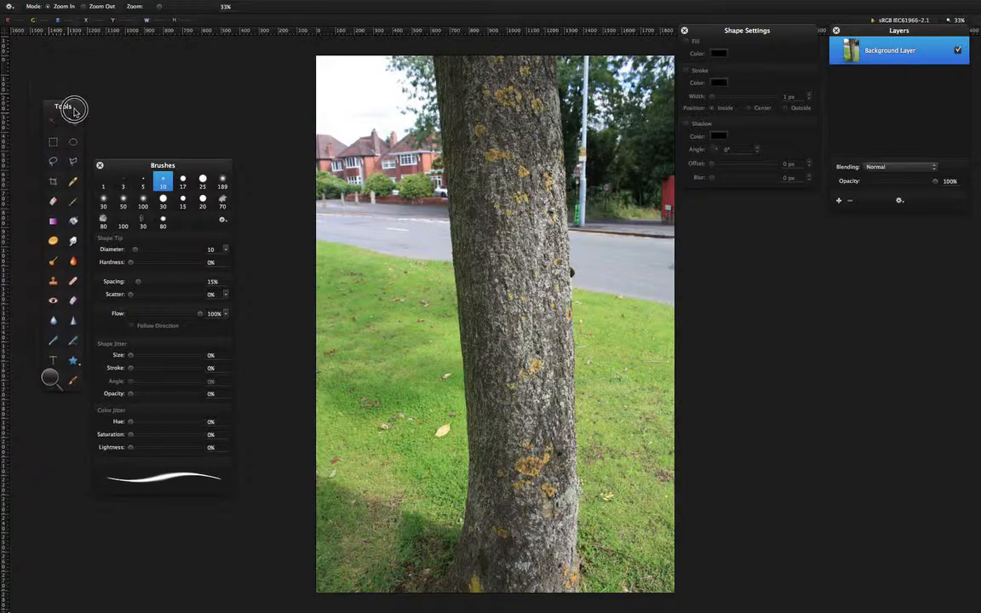
drag(163, 163, 162, 285)
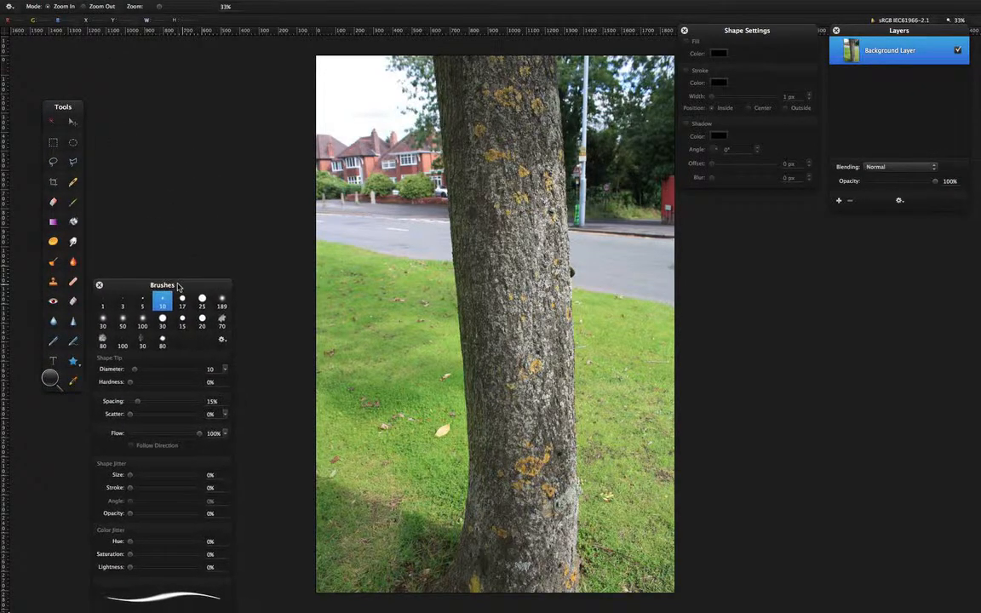
Examine the bark and yellow lichen patches on the tree trunk at several magnifications.
click(503, 253)
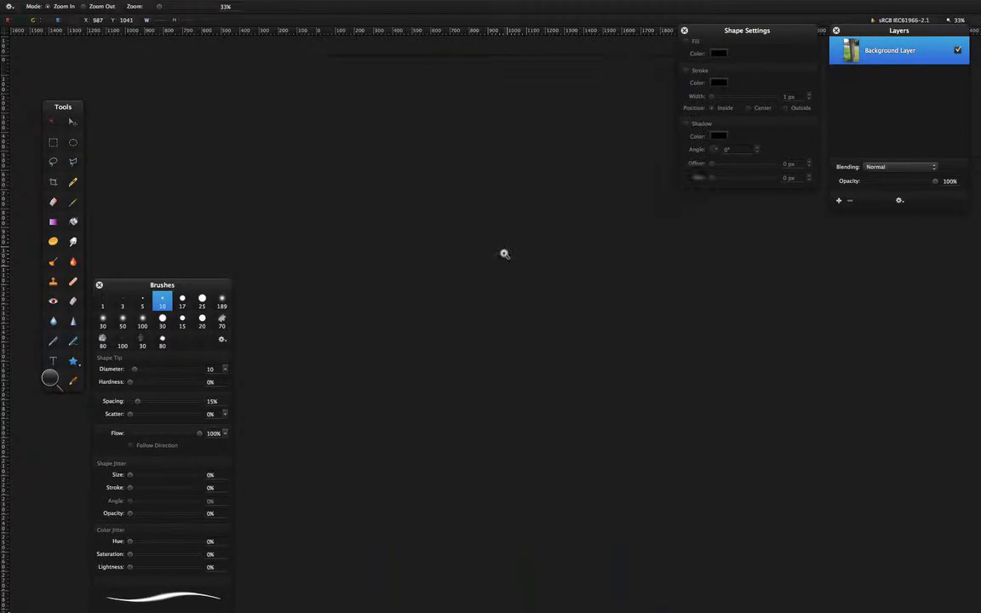
click(503, 253)
click(503, 253)
click(503, 253)
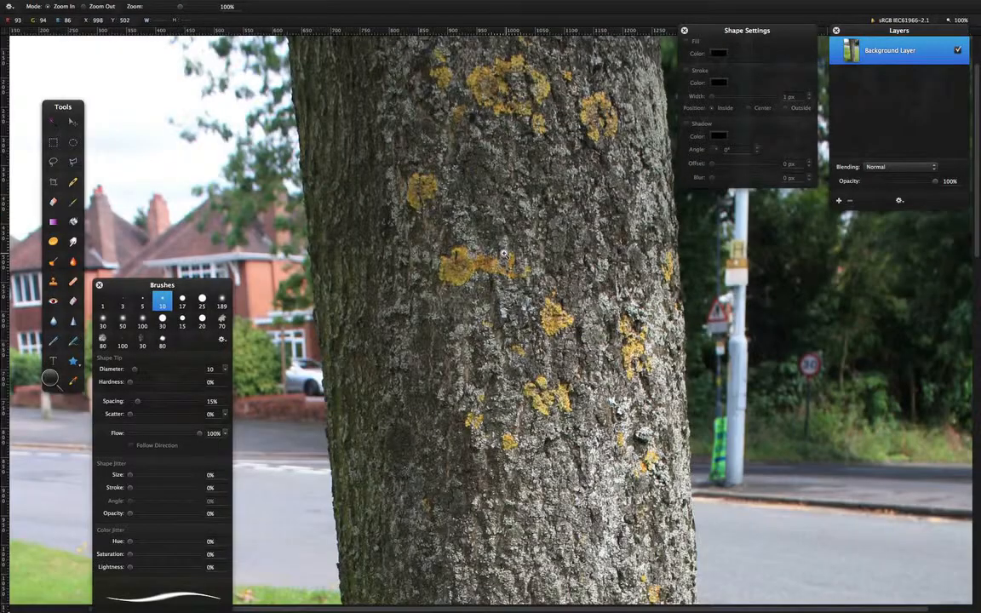
alt+click(391, 274)
alt+click(391, 274)
alt+click(392, 273)
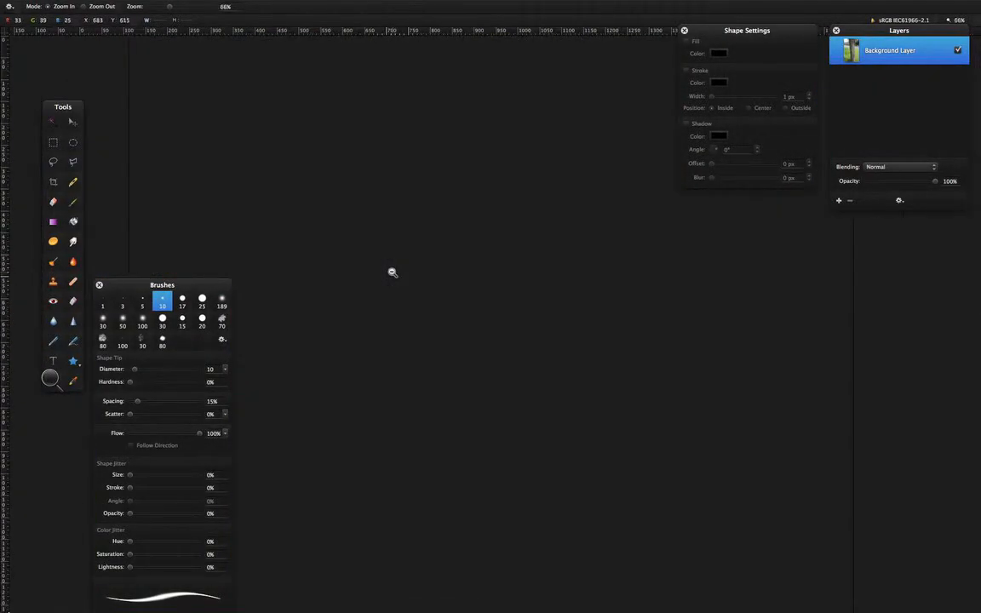
scroll(353, 253, up, 4)
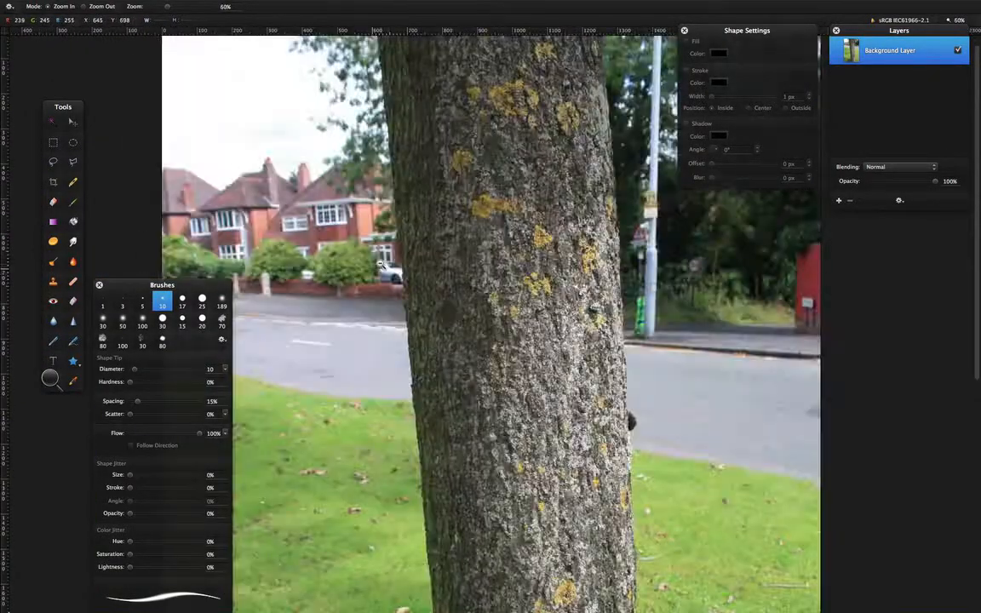
scroll(326, 243, up, 4)
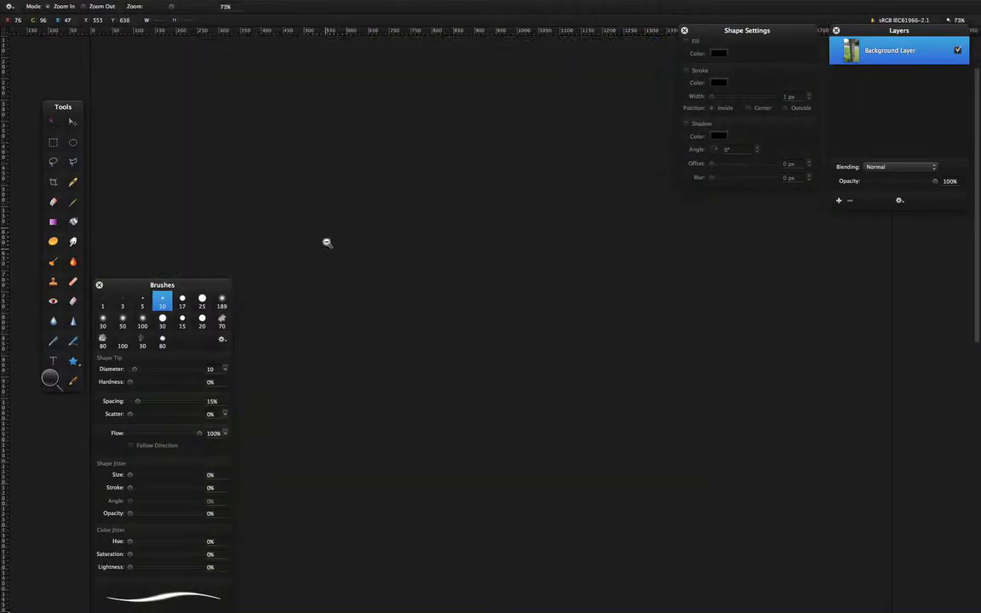
scroll(398, 244, up, 2)
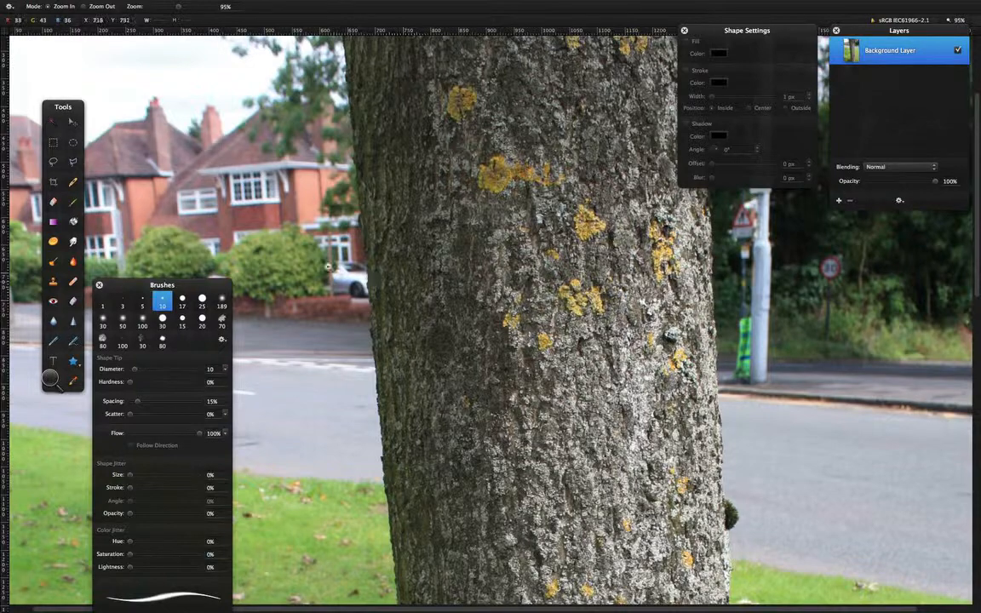
scroll(296, 240, down, 1)
scroll(328, 266, down, 2)
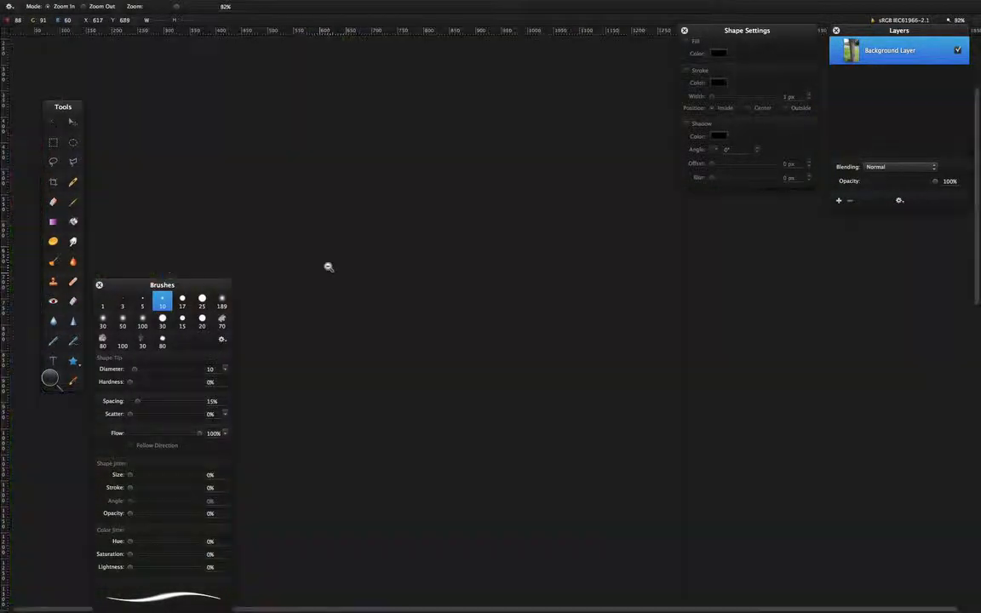
scroll(329, 265, down, 1)
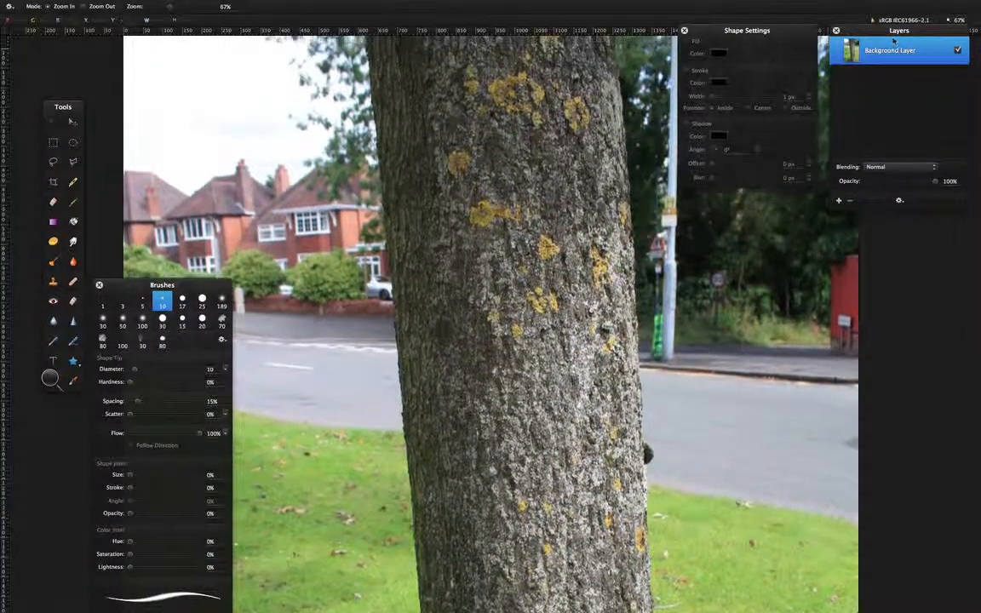
Move the Shape Settings palette off the tree area and place the Layers palette directly beneath it.
drag(822, 29, 893, 293)
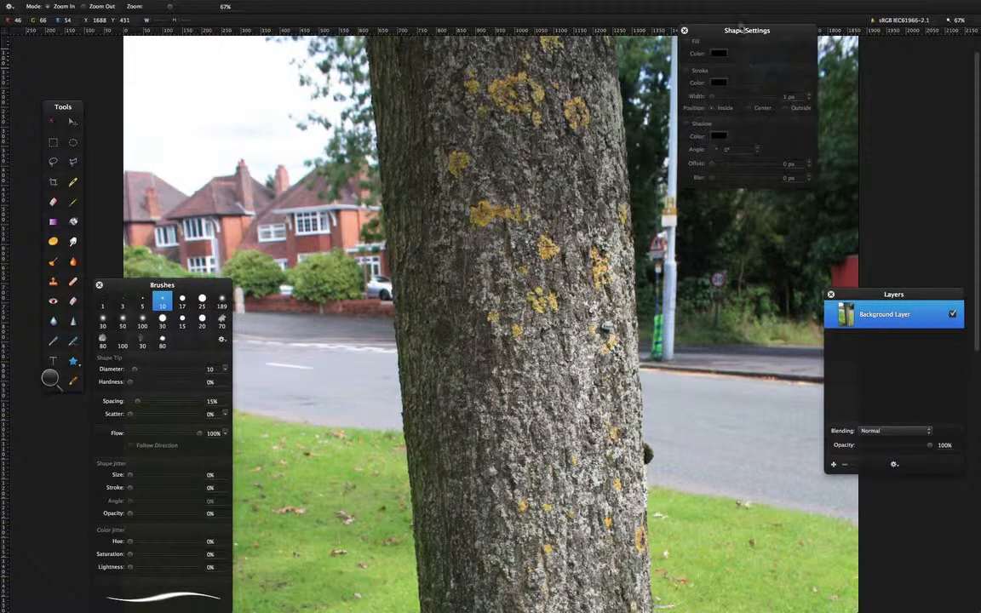
drag(740, 32, 900, 51)
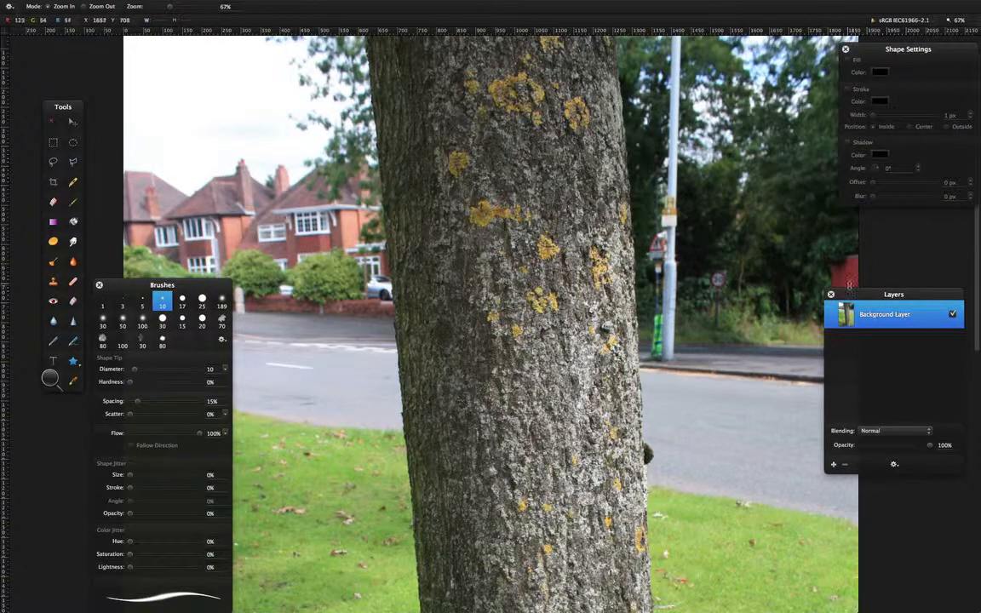
mouse_move(894, 294)
mouse_down()
mouse_move(908, 263)
mouse_move(902, 241)
mouse_move(911, 215)
mouse_up()
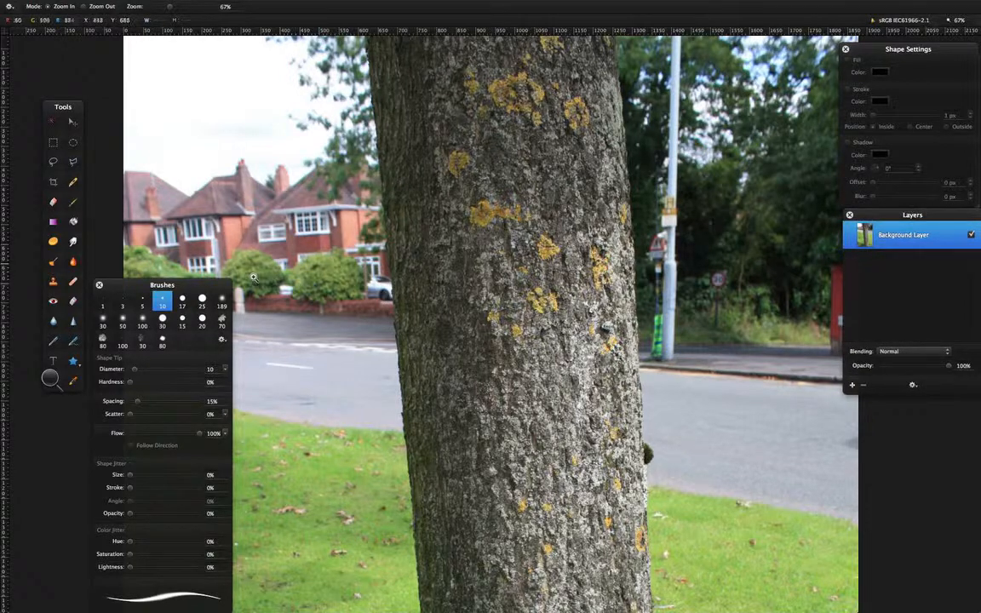
Reposition the Brushes palette so that all its settings are visible beside the trunk, and move the Tools palette higher.
drag(200, 288, 265, 252)
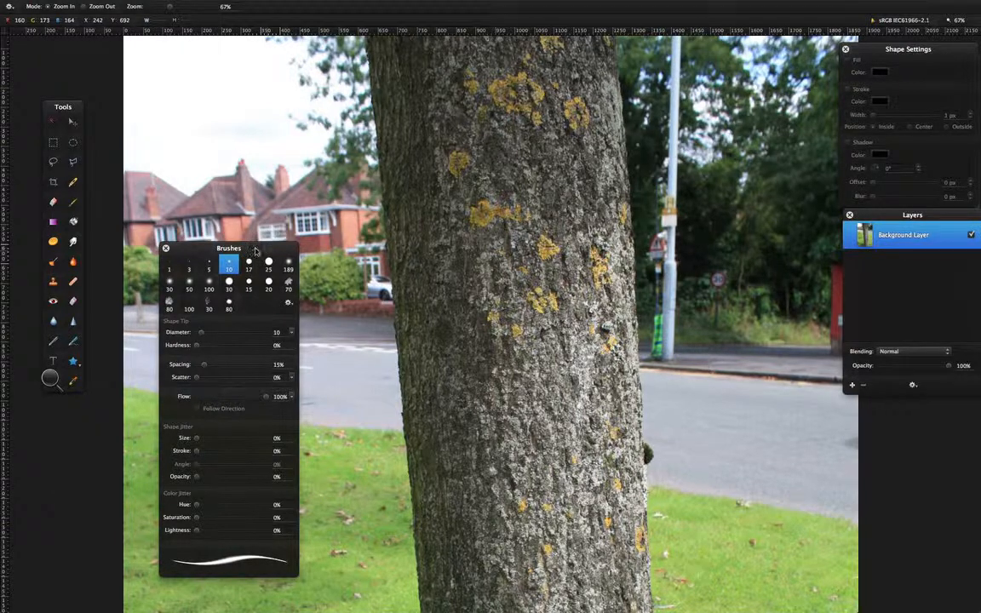
mouse_move(253, 251)
mouse_down()
mouse_move(256, 226)
mouse_move(283, 207)
mouse_move(186, 301)
mouse_move(206, 301)
mouse_up()
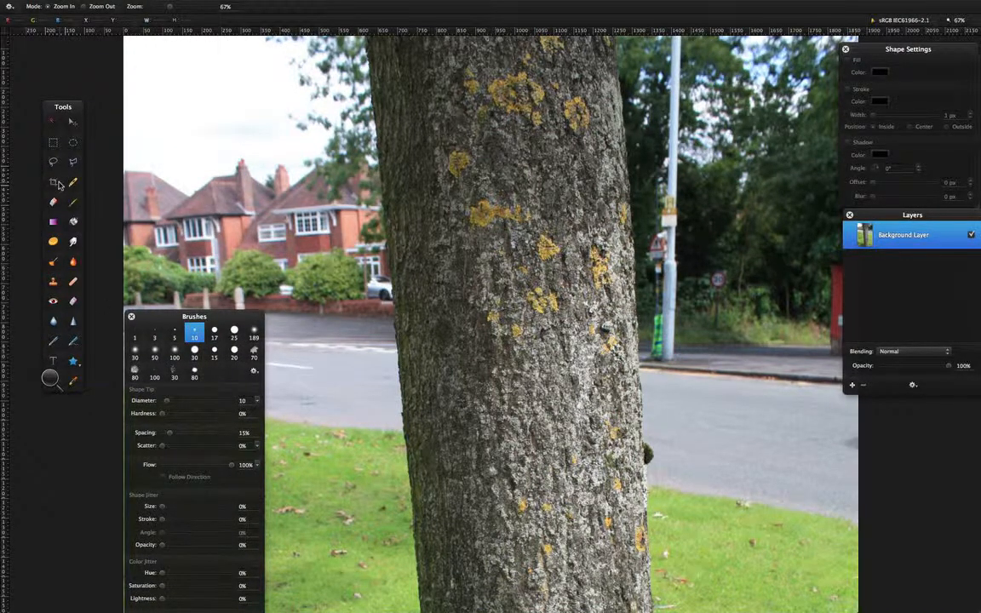
mouse_move(194, 316)
mouse_down()
mouse_move(229, 94)
mouse_move(204, 192)
mouse_move(207, 228)
mouse_up()
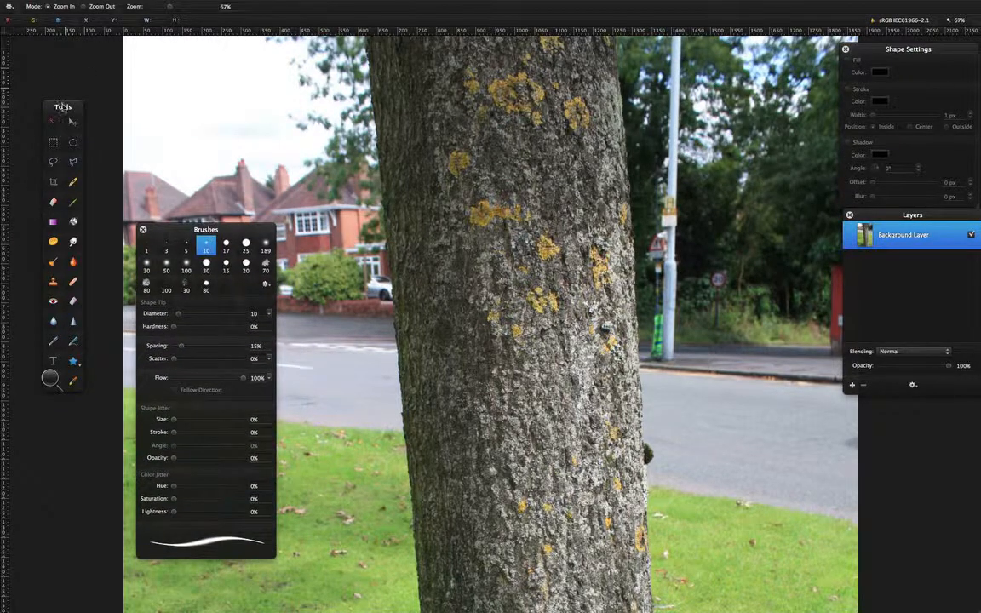
drag(63, 108, 61, 51)
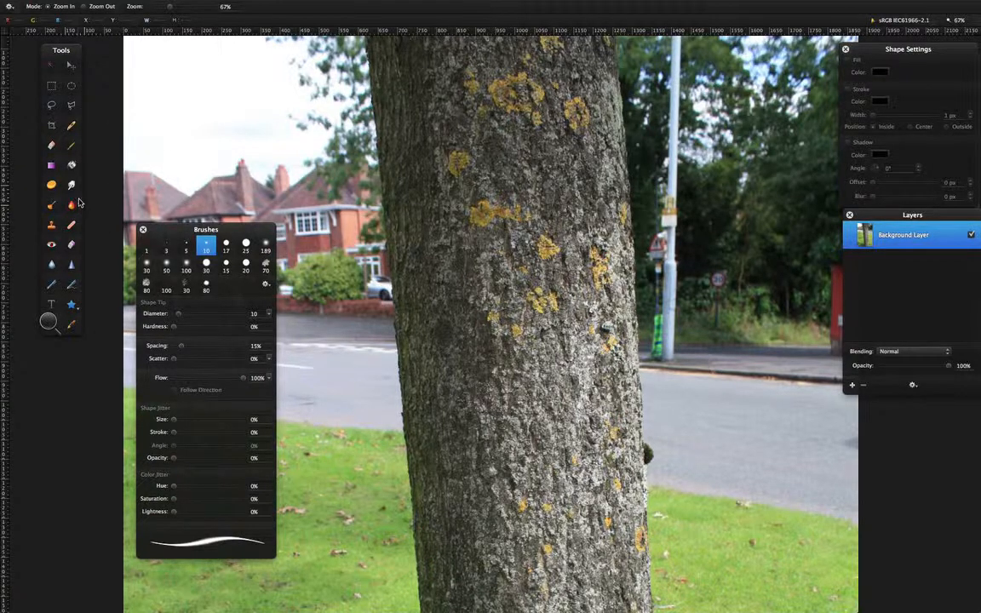
Move the Brushes palette closer to the trunk and add a new brush to the Default collection.
drag(223, 228, 252, 182)
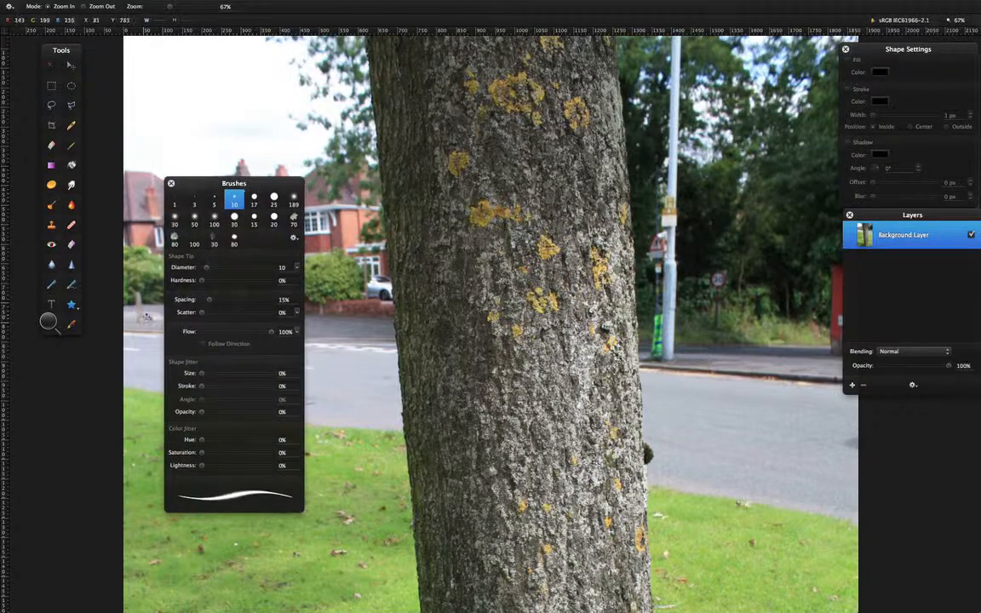
click(294, 242)
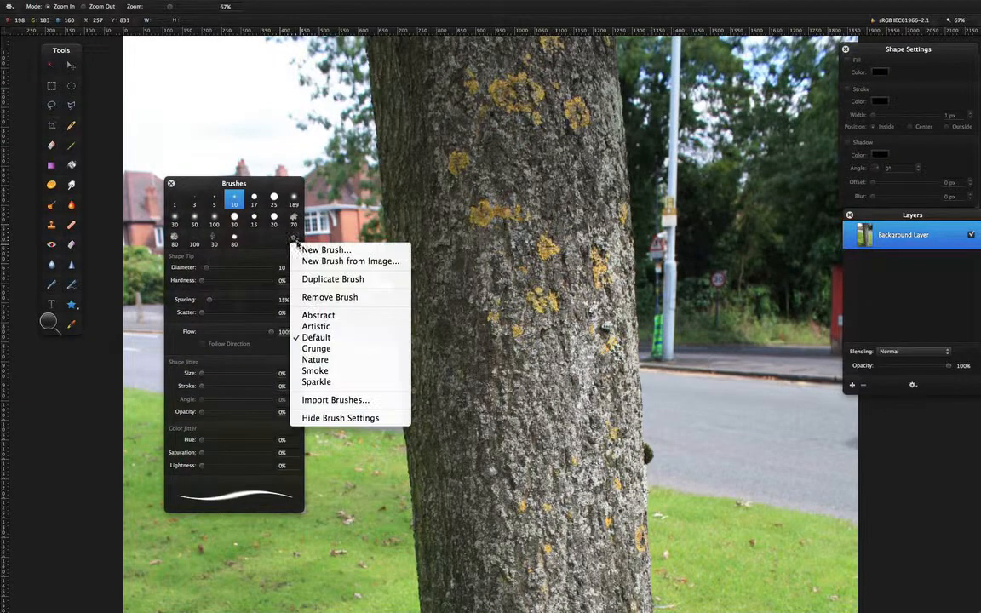
click(339, 250)
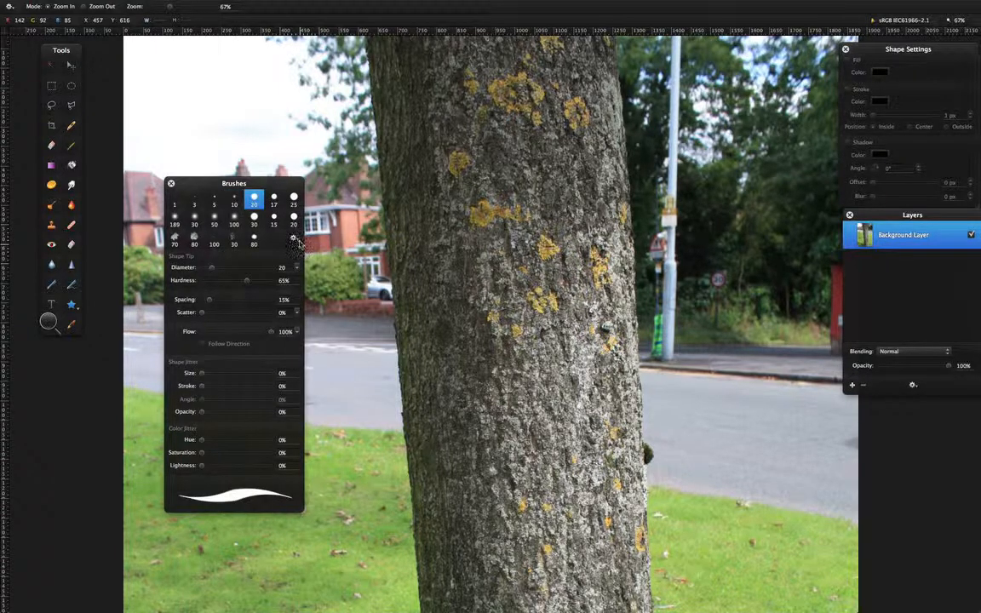
click(294, 239)
click(364, 311)
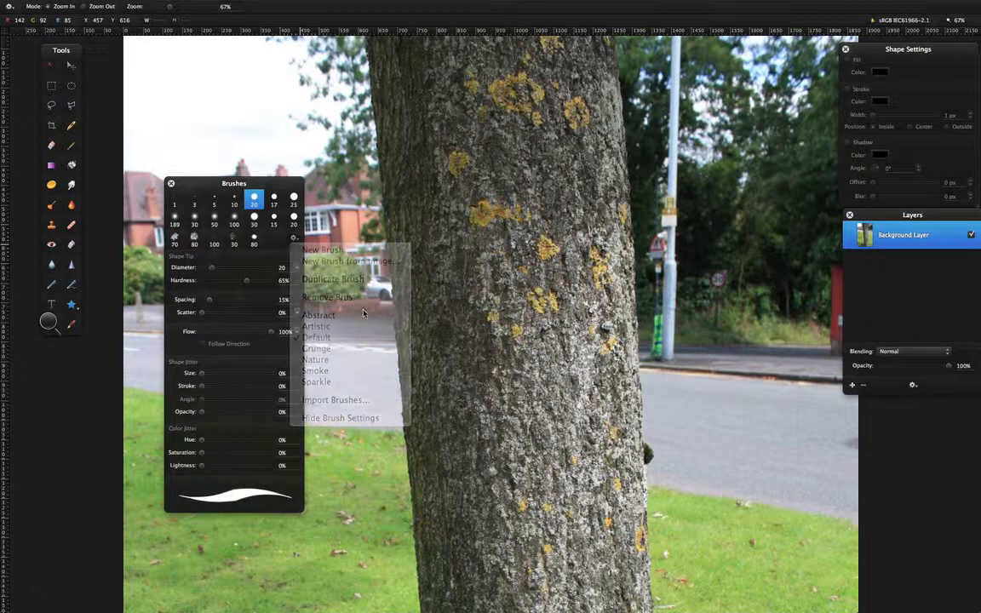
Load the Nature brush collection and select its size 28 leaf brush.
click(294, 241)
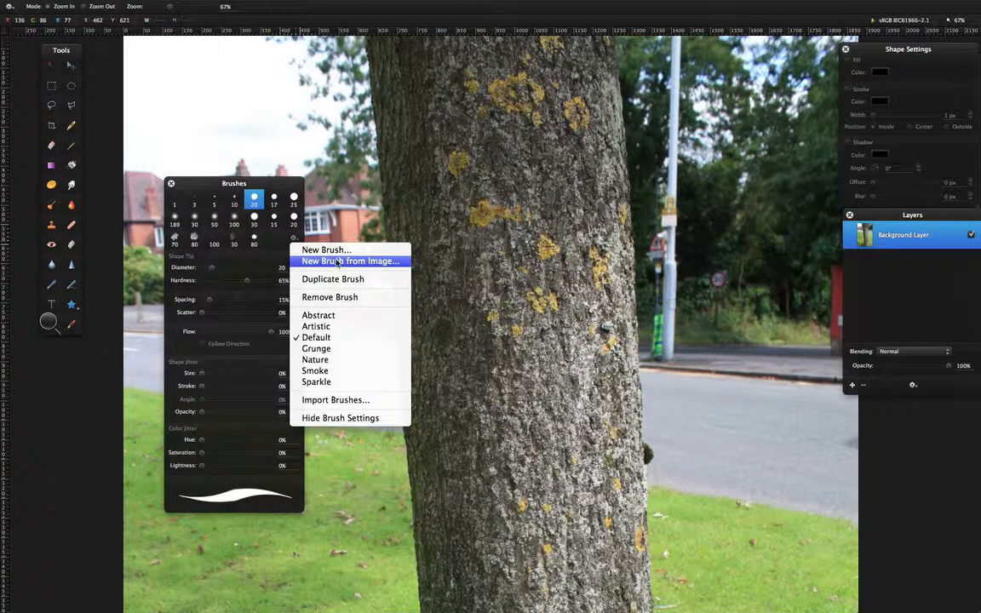
click(317, 360)
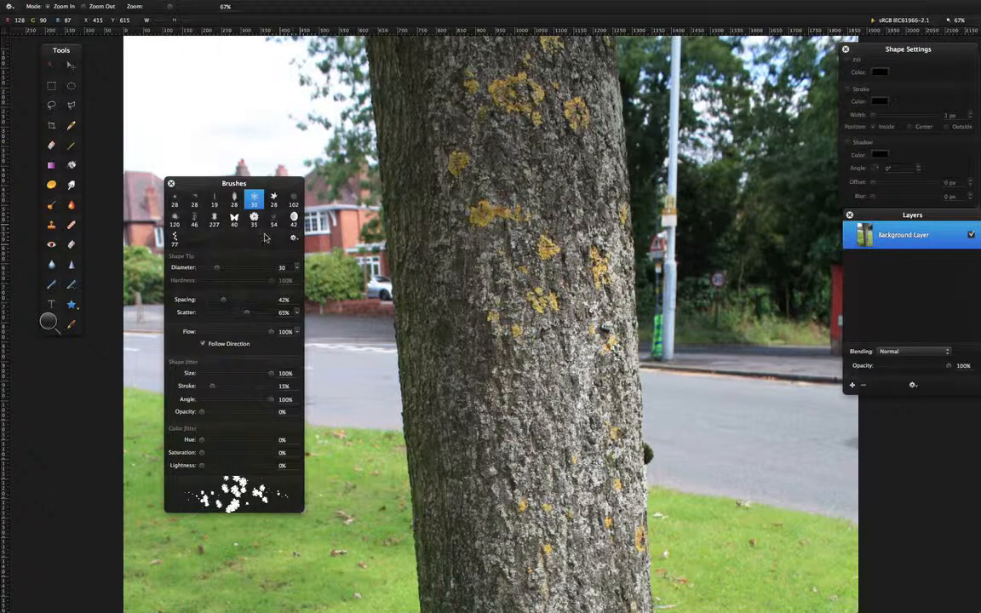
click(272, 197)
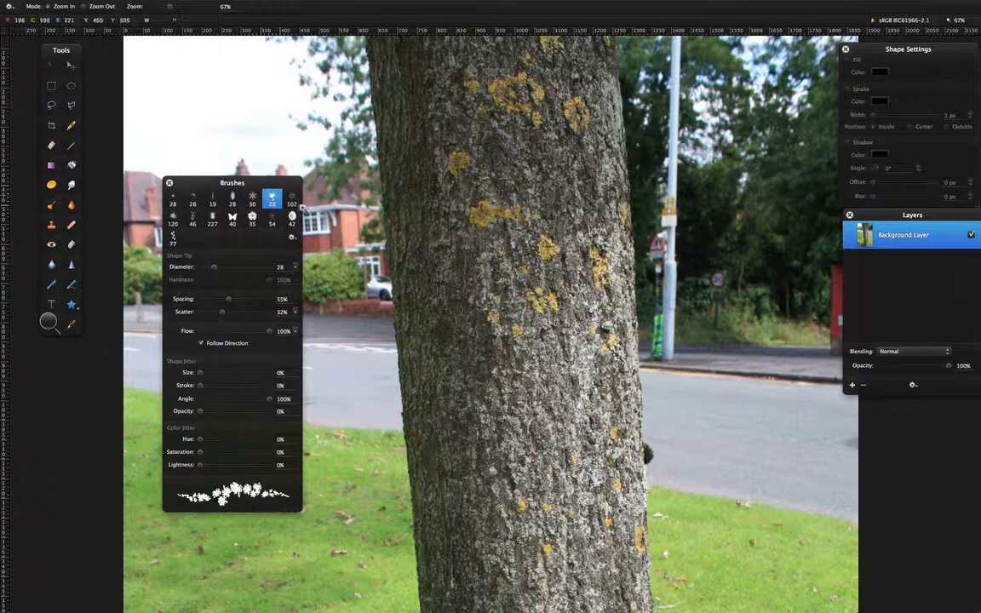
Paint one orange leaf in the sky, then stamp orange snowflakes on the trunk with the snowflake brush at diameter 305.
click(73, 145)
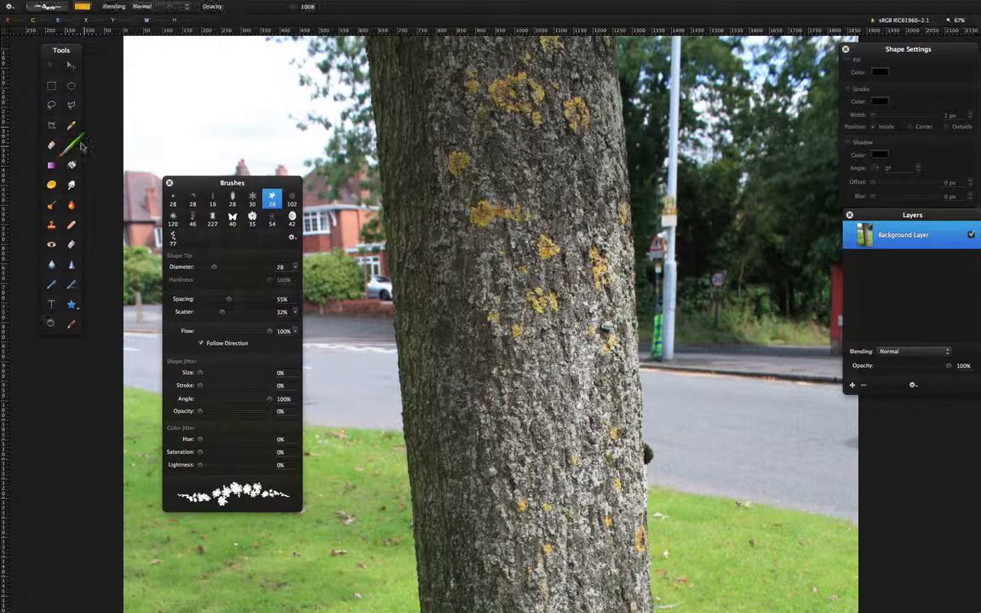
click(256, 105)
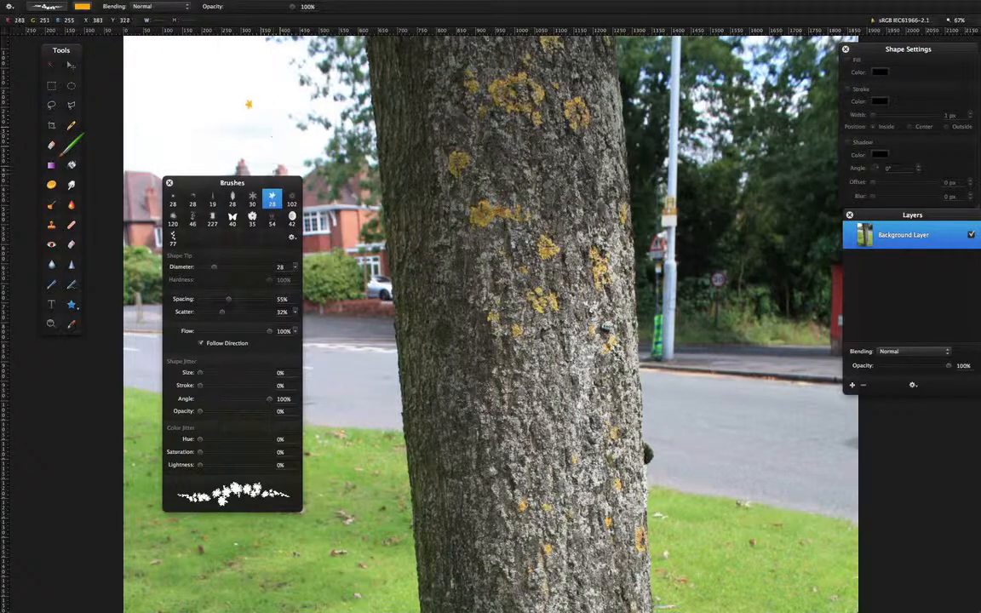
click(253, 200)
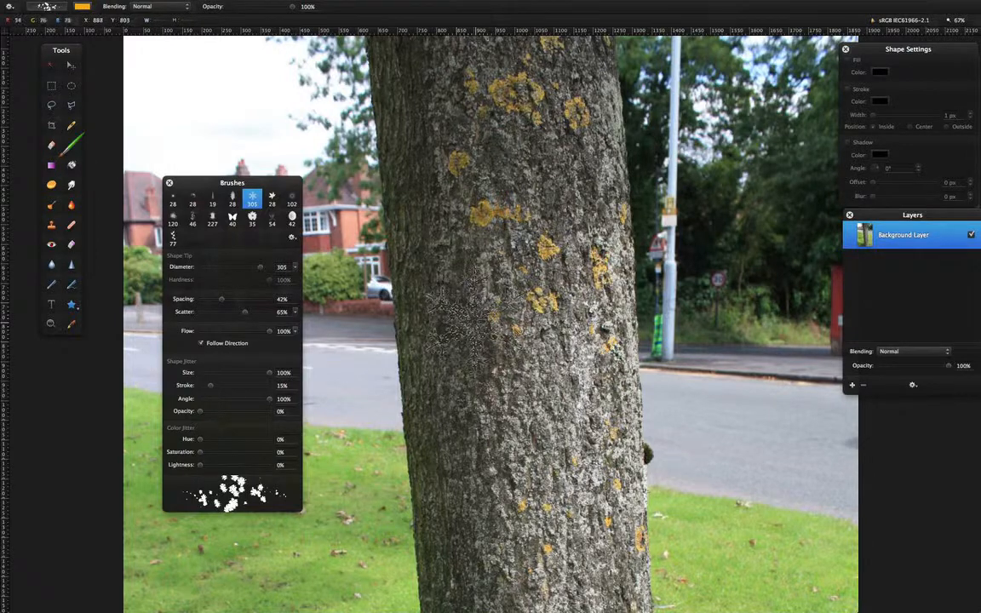
click(427, 291)
click(529, 432)
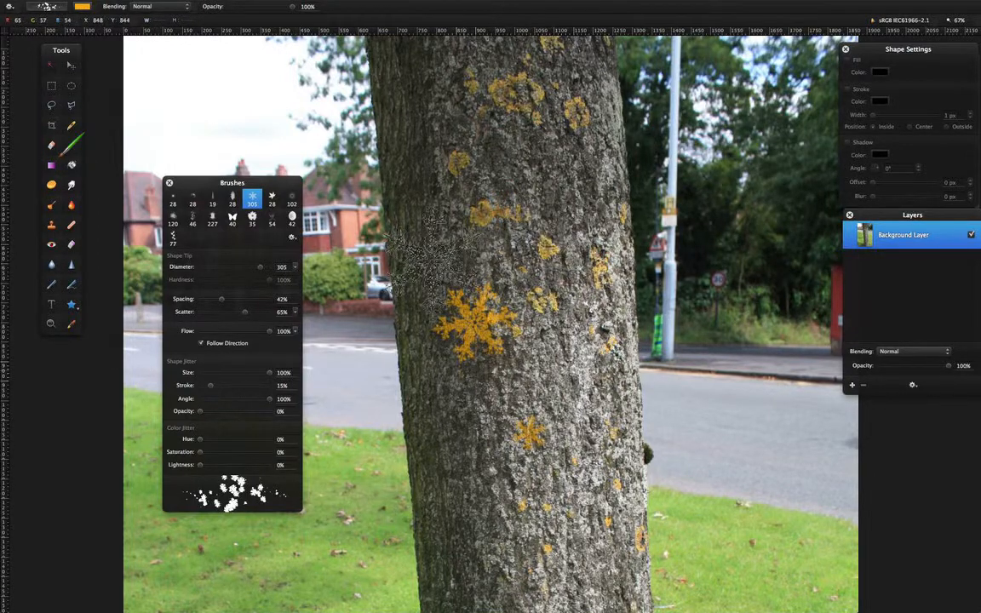
click(521, 179)
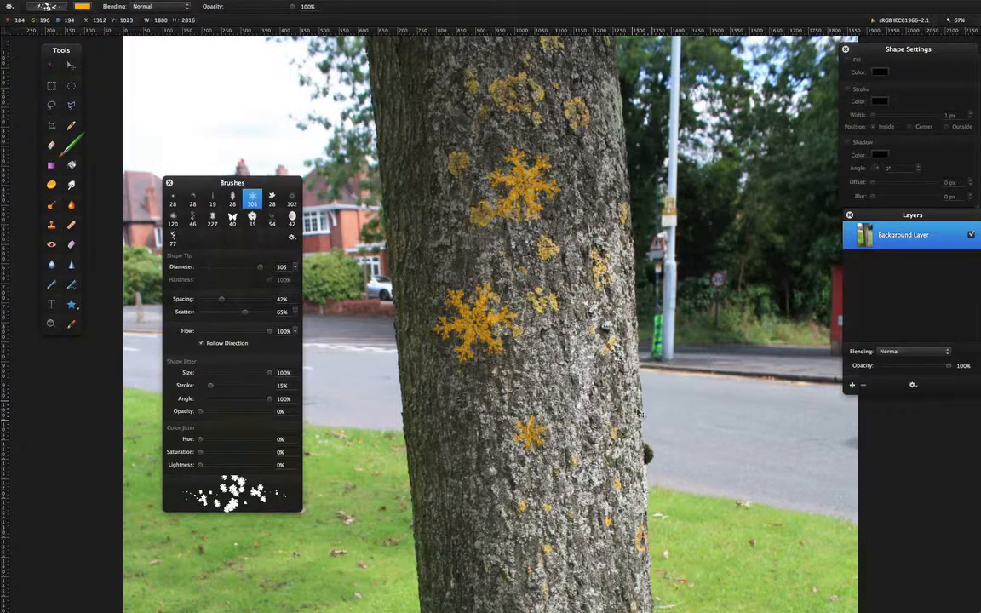
Undo the orange snowflakes stamped on the trunk.
key(super+z)
key(super+z)
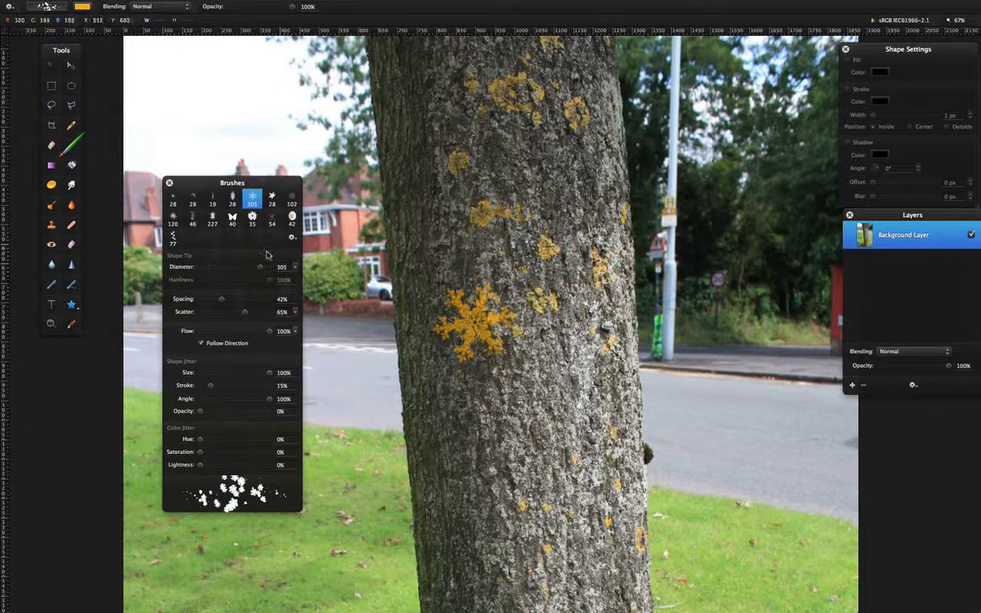
key(super+z)
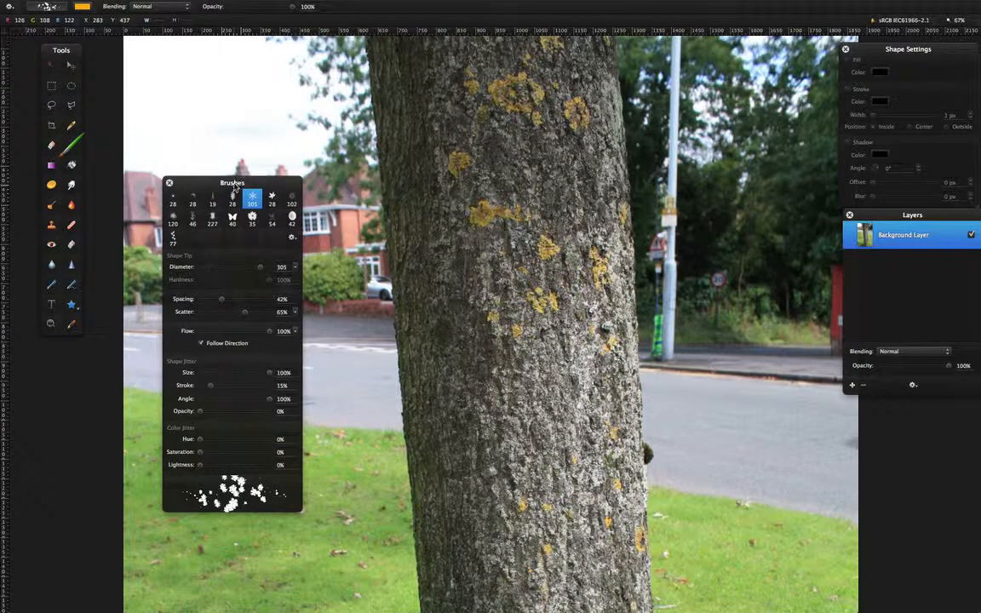
Place the Brushes palette directly below the Tools palette, away from the houses, and move the Tools palette slightly higher.
mouse_move(234, 185)
mouse_down()
mouse_move(184, 313)
mouse_move(188, 261)
mouse_move(173, 284)
mouse_move(89, 341)
mouse_move(167, 254)
mouse_move(137, 321)
mouse_up()
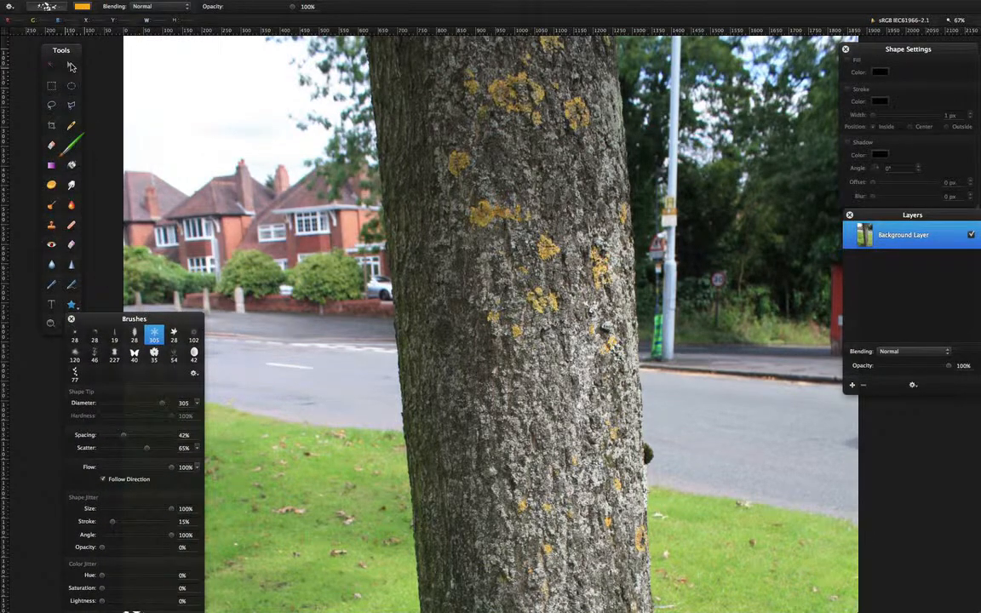
drag(72, 57, 80, 44)
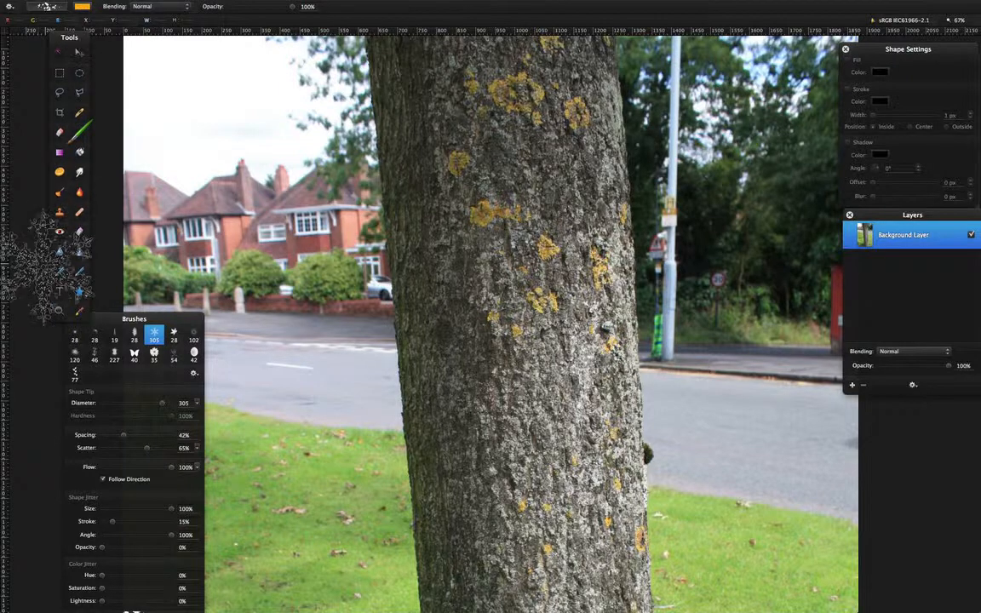
Remove the short white lane marking from the road by cloning clean asphalt over it with the size 10 brush.
click(59, 213)
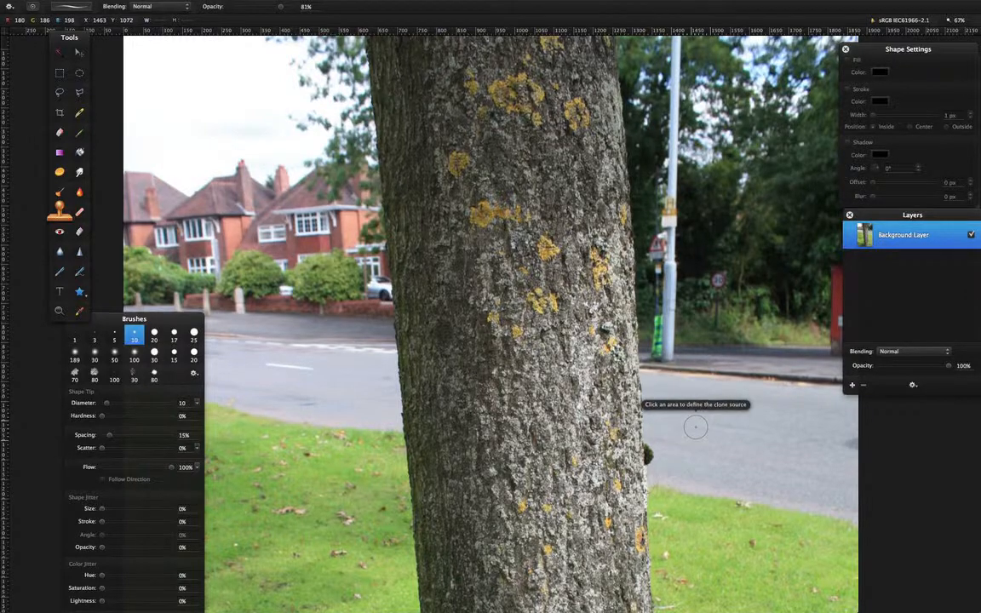
scroll(657, 413, up, 2)
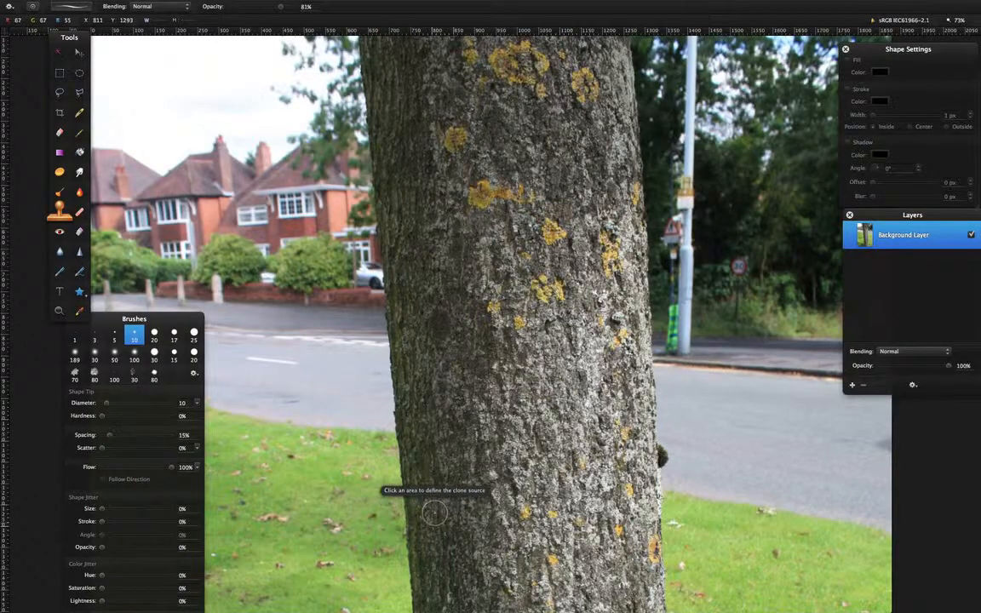
scroll(375, 488, down, 5)
scroll(281, 259, down, 1)
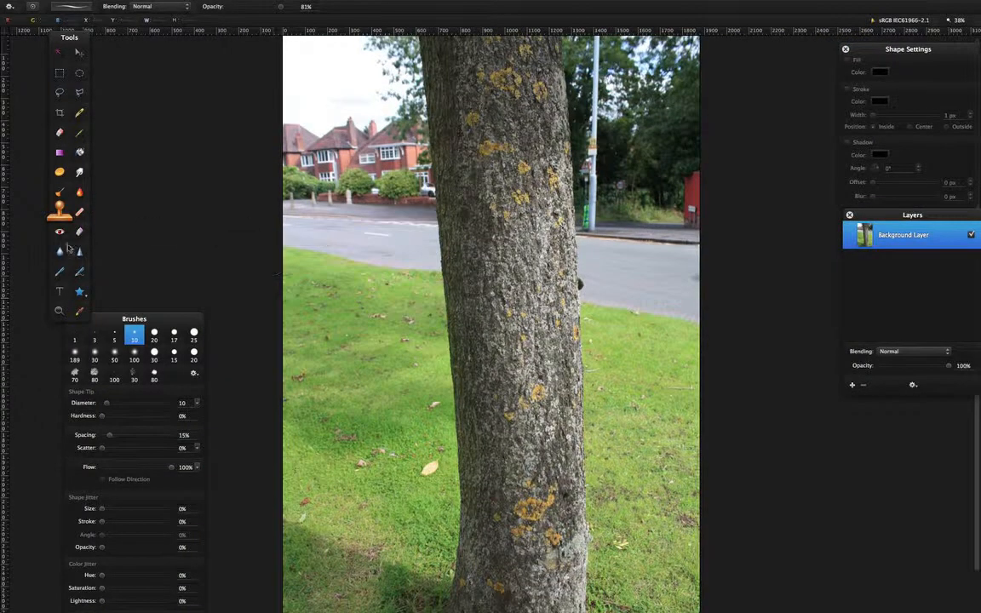
click(57, 312)
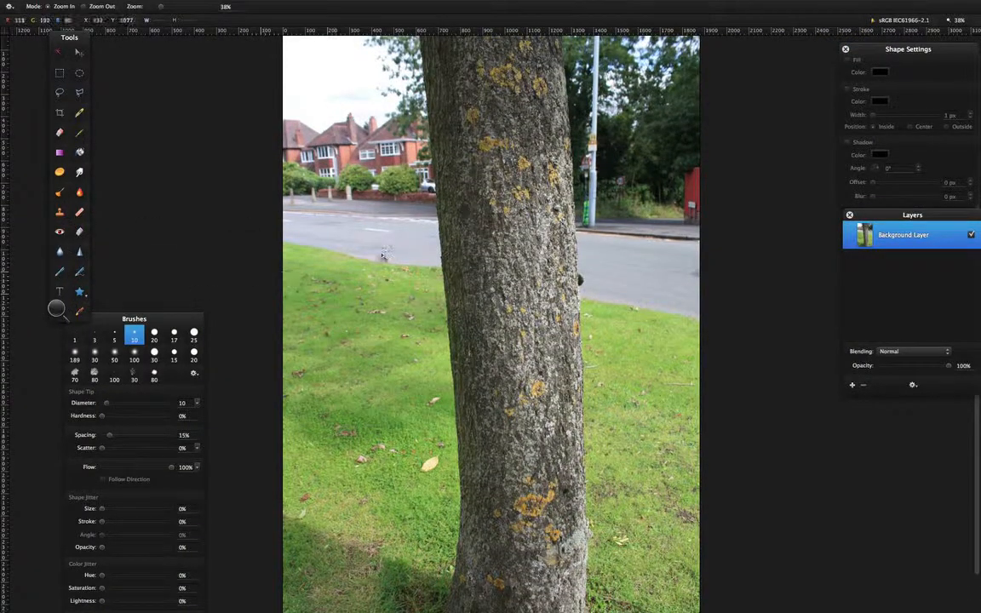
drag(377, 230, 380, 234)
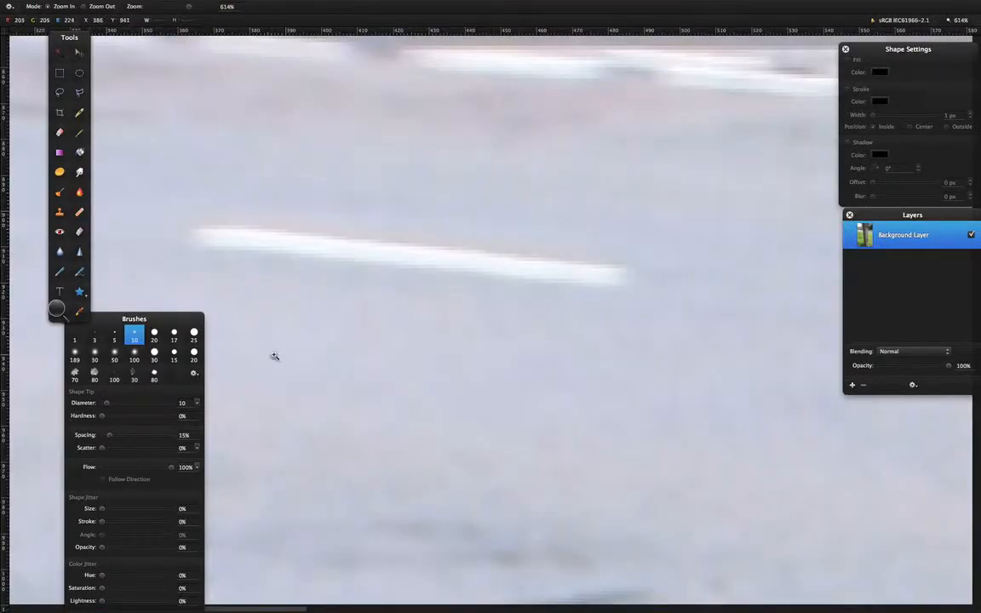
click(59, 210)
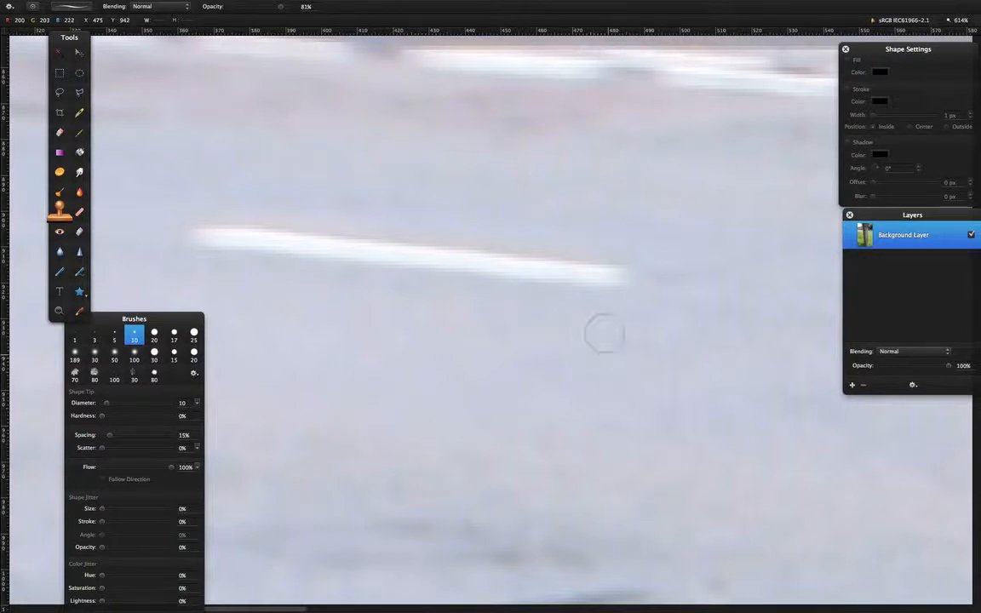
mouse_move(589, 278)
mouse_down()
mouse_move(553, 272)
mouse_move(605, 271)
mouse_move(480, 274)
mouse_move(498, 248)
mouse_move(379, 278)
mouse_move(389, 264)
mouse_move(368, 261)
mouse_move(402, 256)
mouse_move(335, 243)
mouse_move(289, 247)
mouse_move(279, 265)
mouse_move(203, 255)
mouse_move(231, 261)
mouse_move(229, 250)
mouse_move(278, 247)
mouse_move(265, 233)
mouse_move(307, 236)
mouse_up()
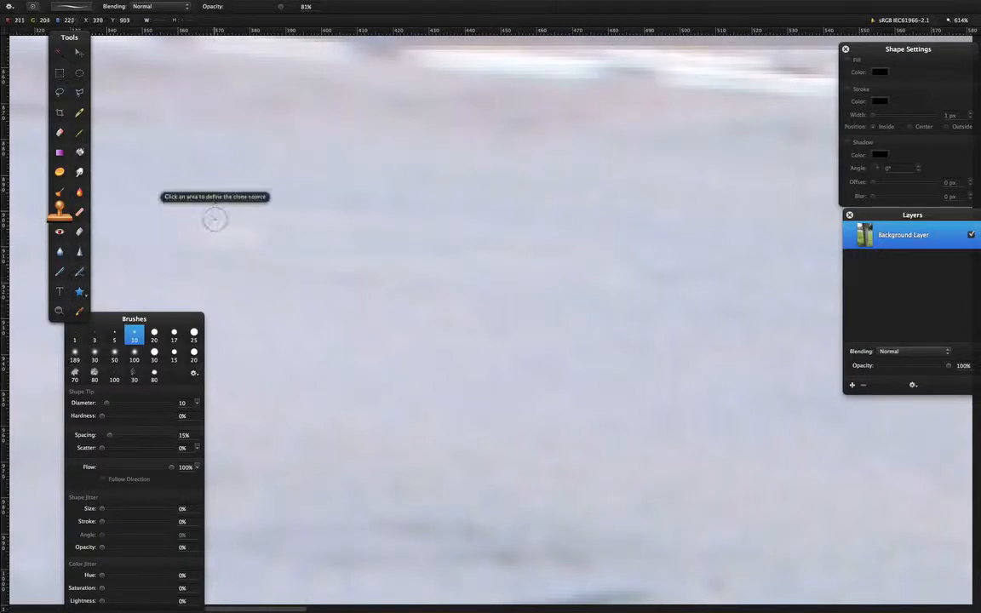
Examine the retouched road surface at decreasing magnifications until the whole photo is in view.
scroll(215, 220, down, 1)
scroll(357, 274, down, 1)
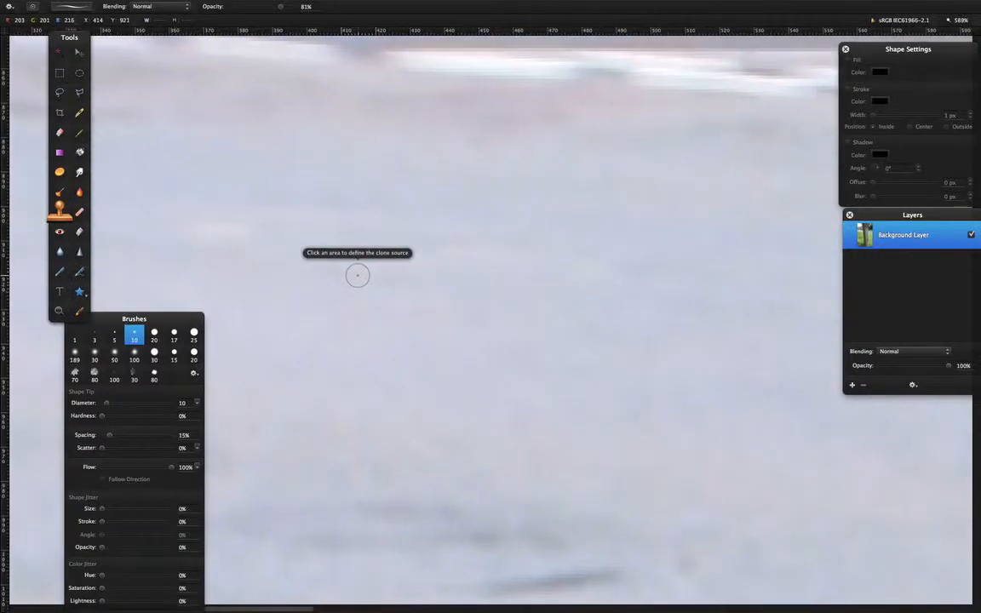
scroll(358, 273, down, 5)
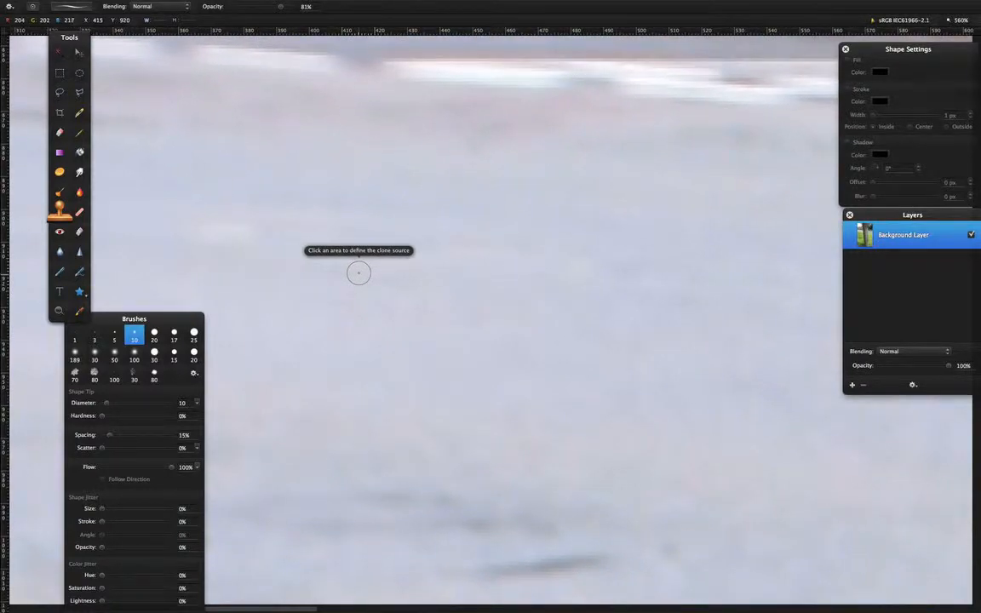
scroll(354, 281, down, 10)
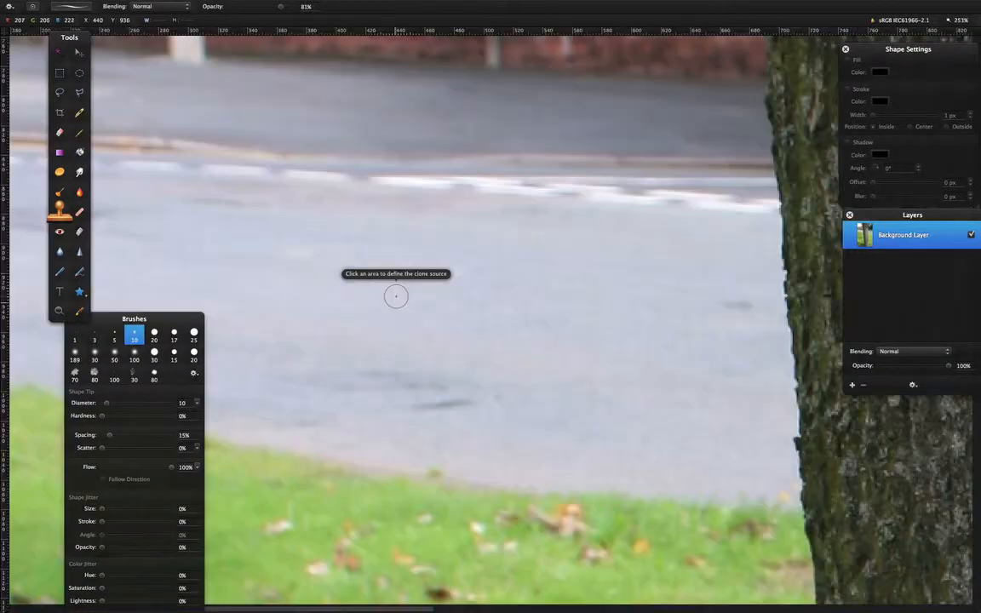
scroll(396, 296, down, 8)
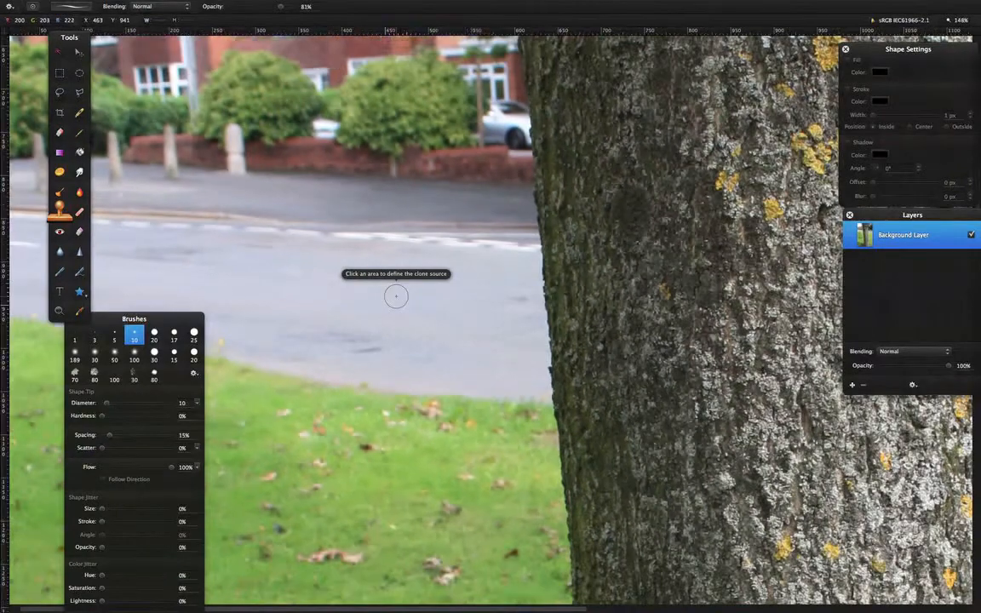
scroll(413, 294, down, 8)
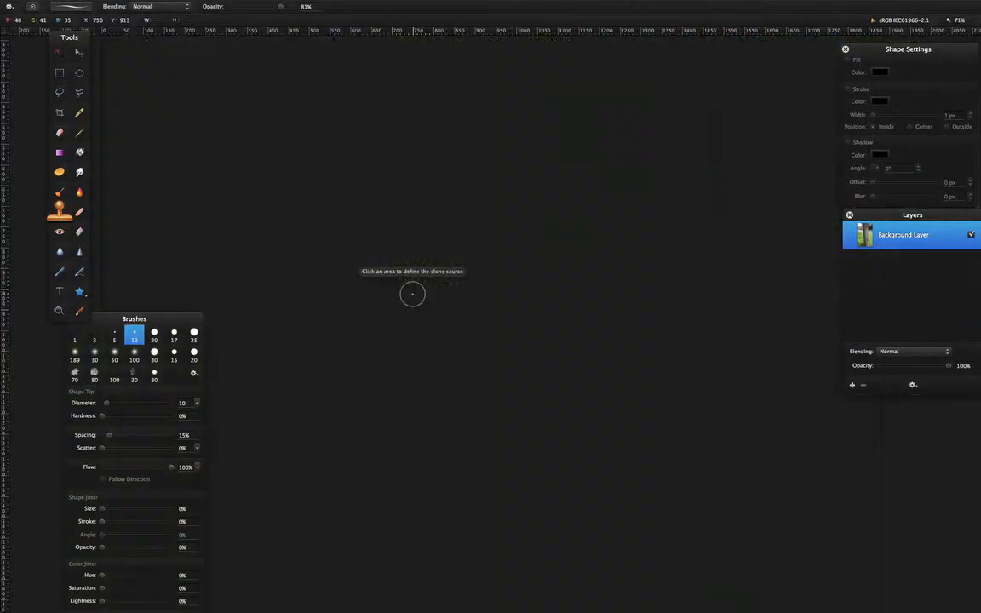
scroll(548, 313, down, 8)
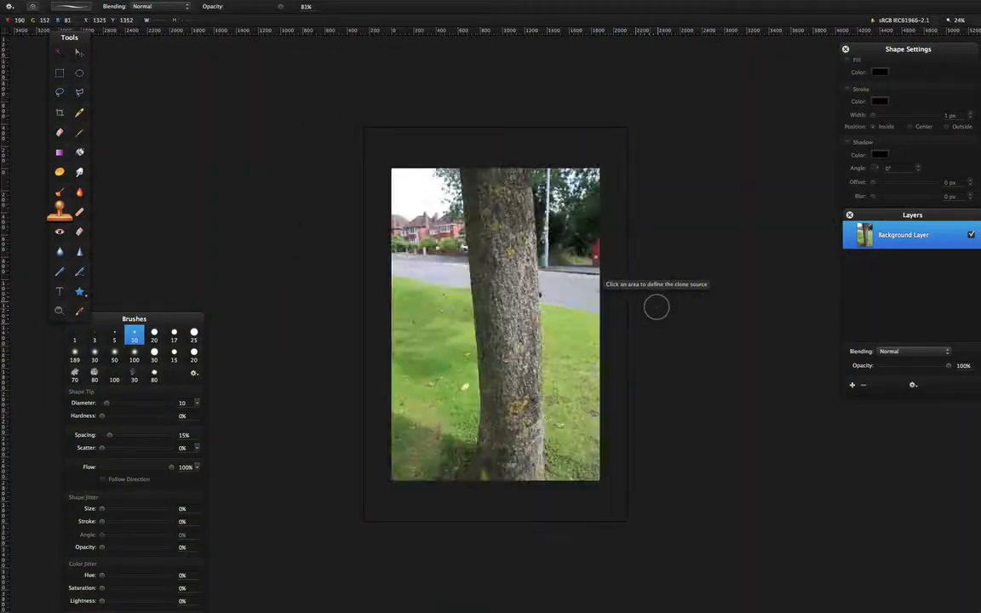
scroll(582, 298, down, 2)
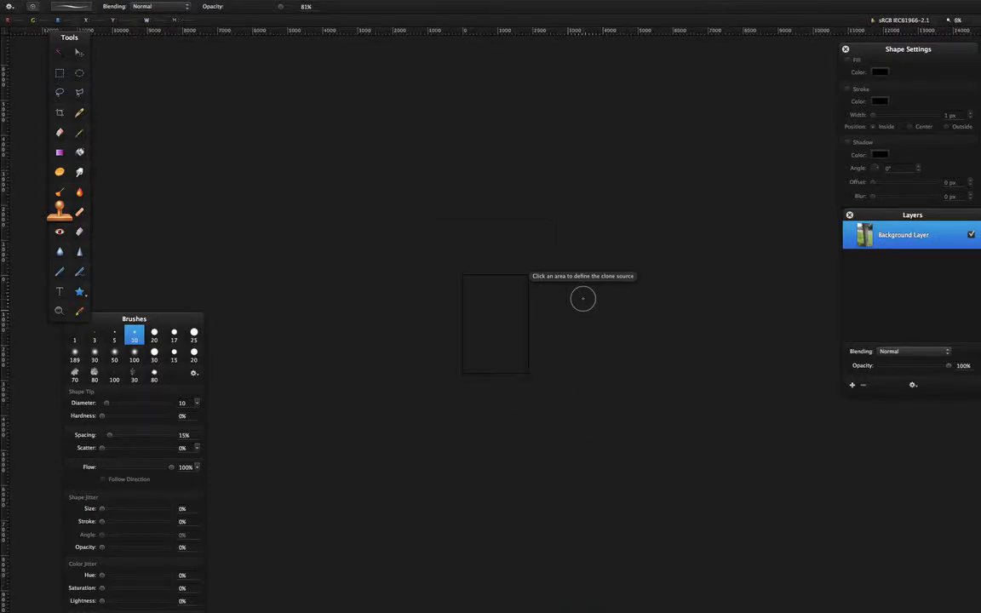
scroll(582, 298, up, 4)
scroll(582, 298, up, 4)
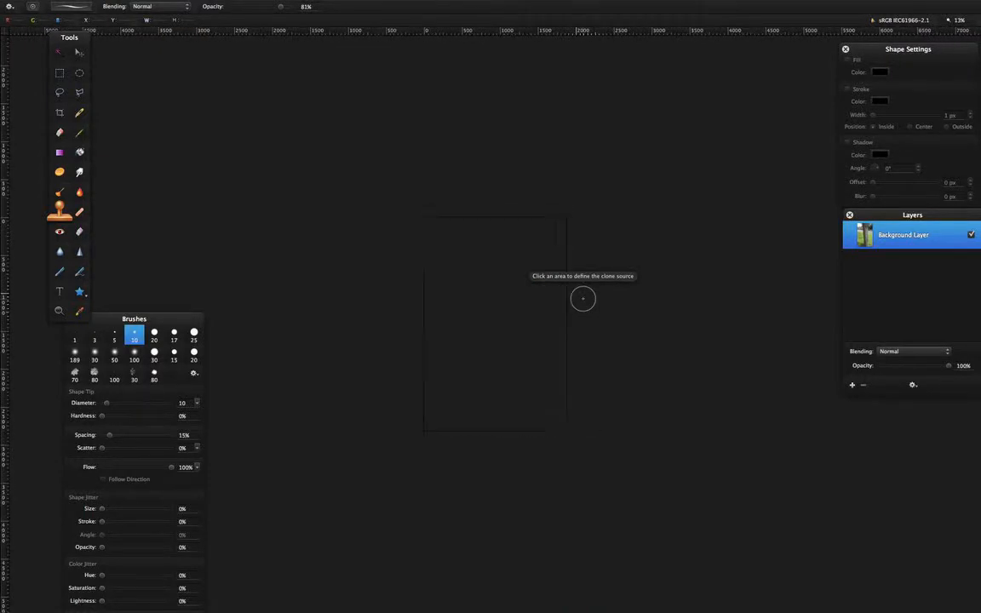
scroll(583, 298, up, 3)
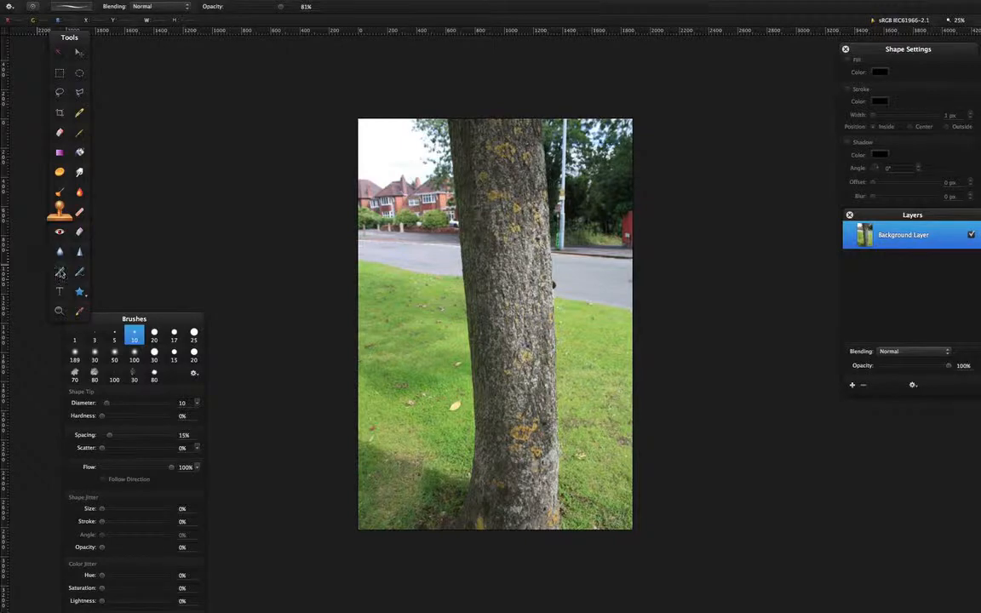
Sketch an unfilled Pen tool path about 238 by 1706 px along the trunk's left edge and delete the shape.
click(60, 272)
scroll(201, 233, up, 1)
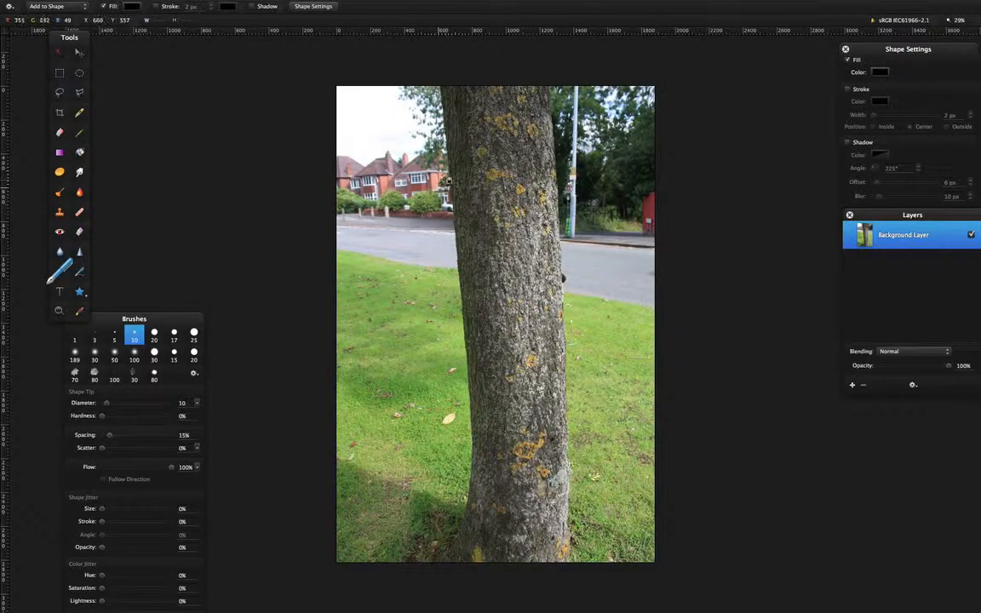
click(436, 97)
drag(446, 213, 492, 294)
drag(423, 308, 423, 385)
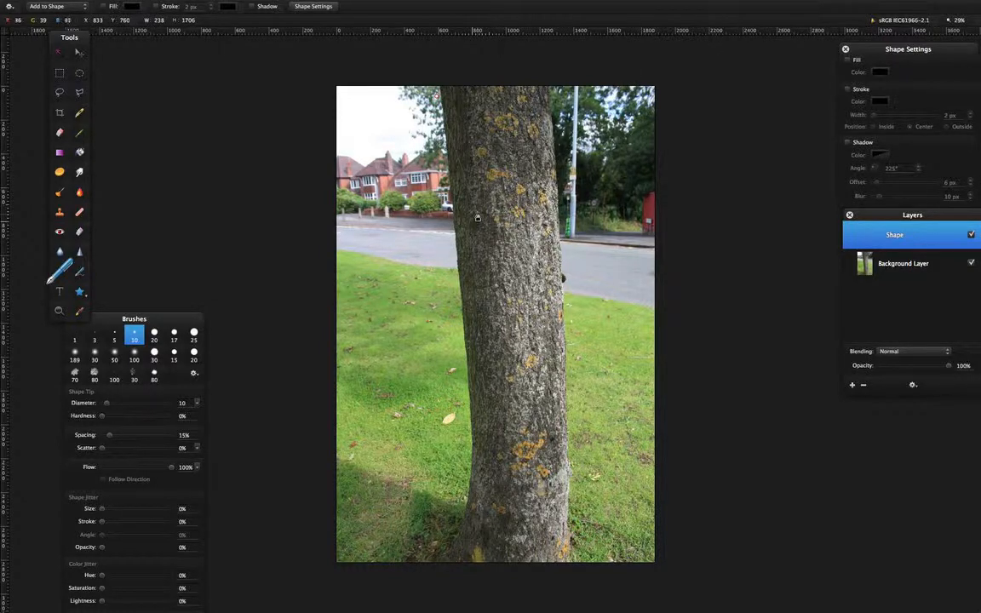
key(BackSpace)
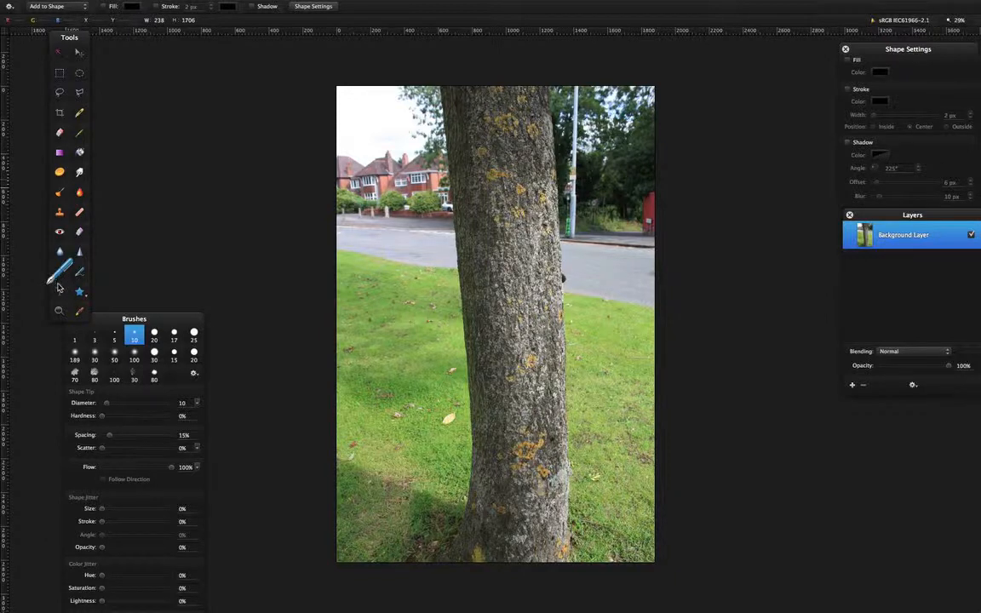
Place the Brushes palette below the Tools palette with a gap between them, and shift the Tools palette slightly inward.
mouse_move(169, 320)
mouse_down()
mouse_move(180, 322)
mouse_move(160, 322)
mouse_move(145, 349)
mouse_up()
drag(63, 37, 73, 47)
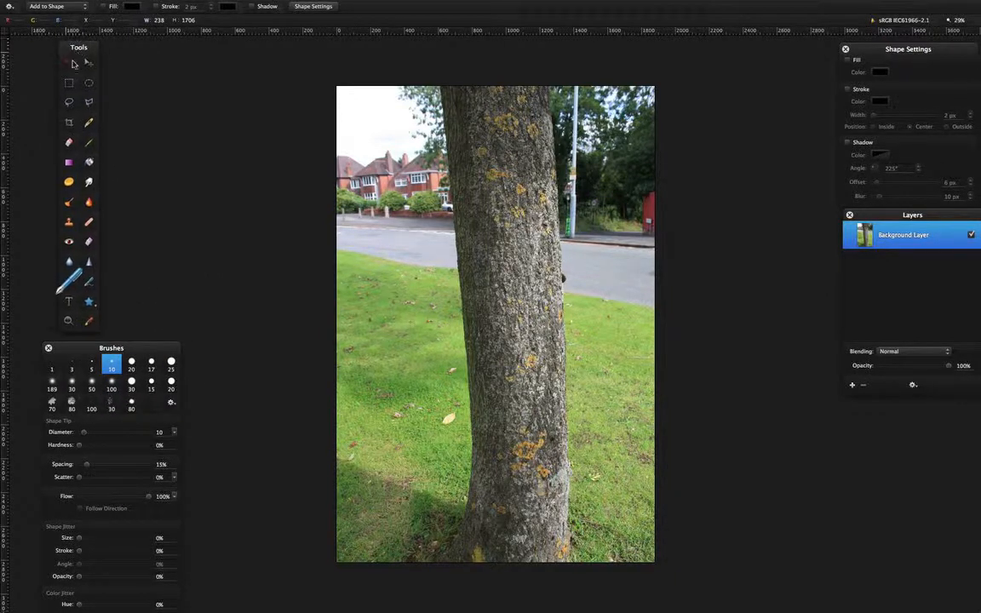
Select the patch of sky between the first roof and the neighbouring chimney with the Polygonal Lasso, about 219 by 115 px.
click(89, 103)
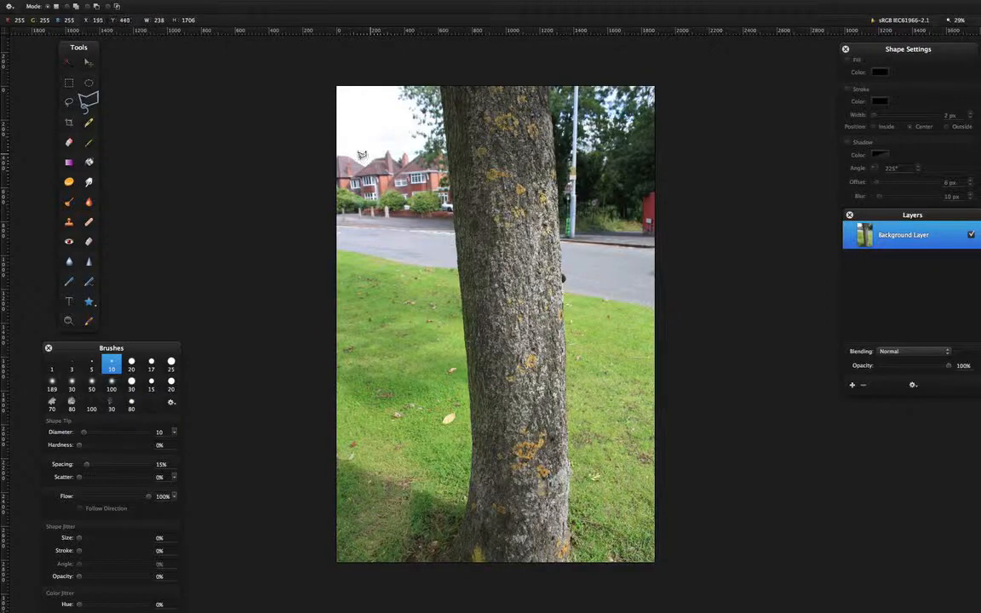
click(68, 320)
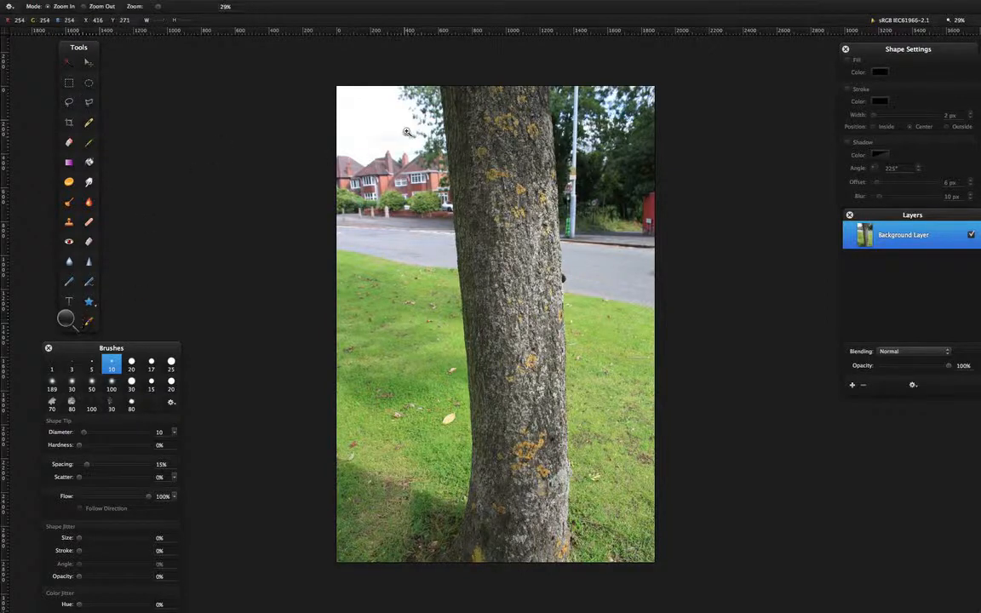
drag(417, 154, 384, 166)
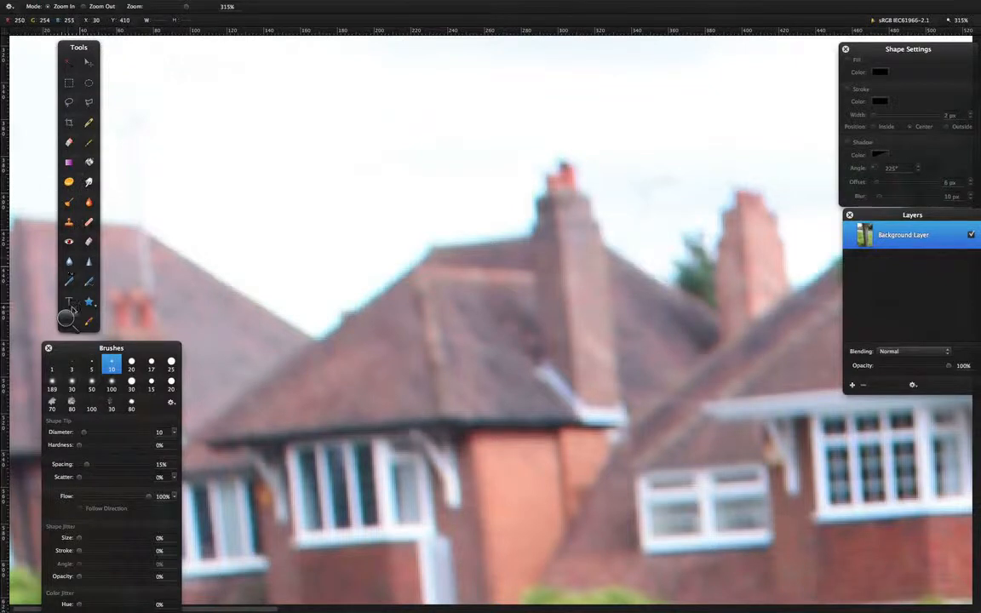
click(88, 104)
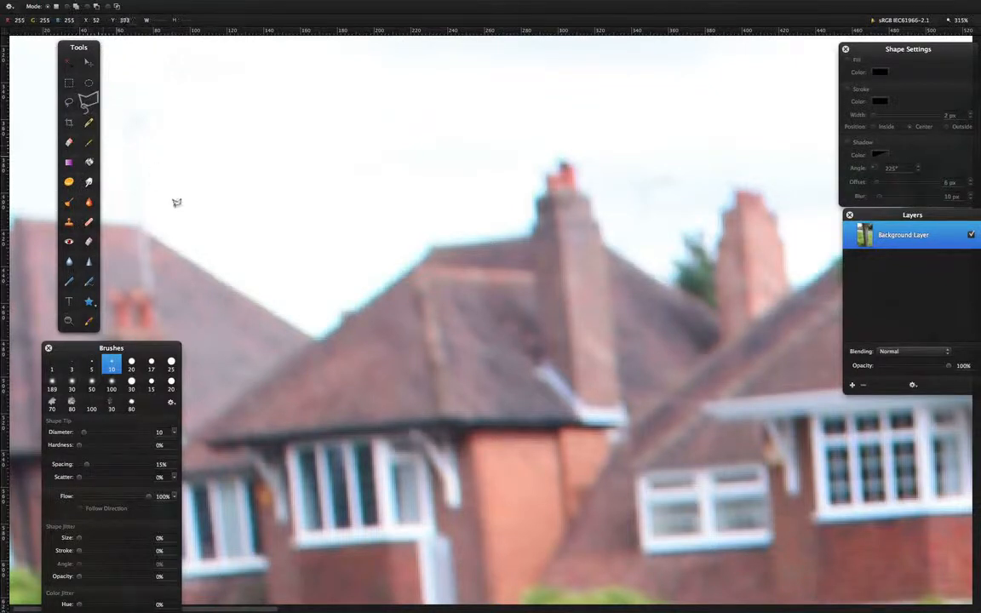
click(138, 223)
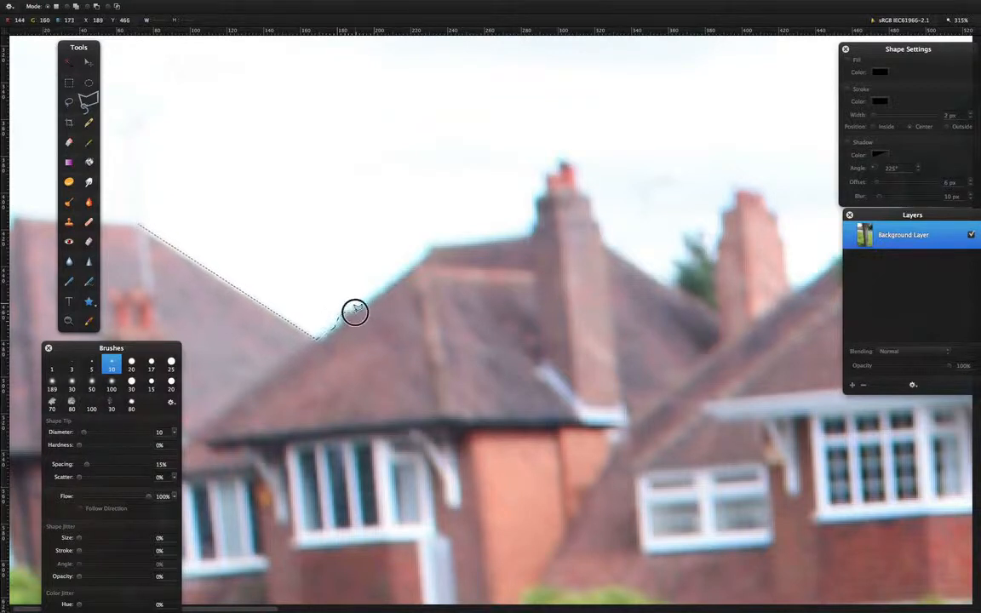
click(429, 246)
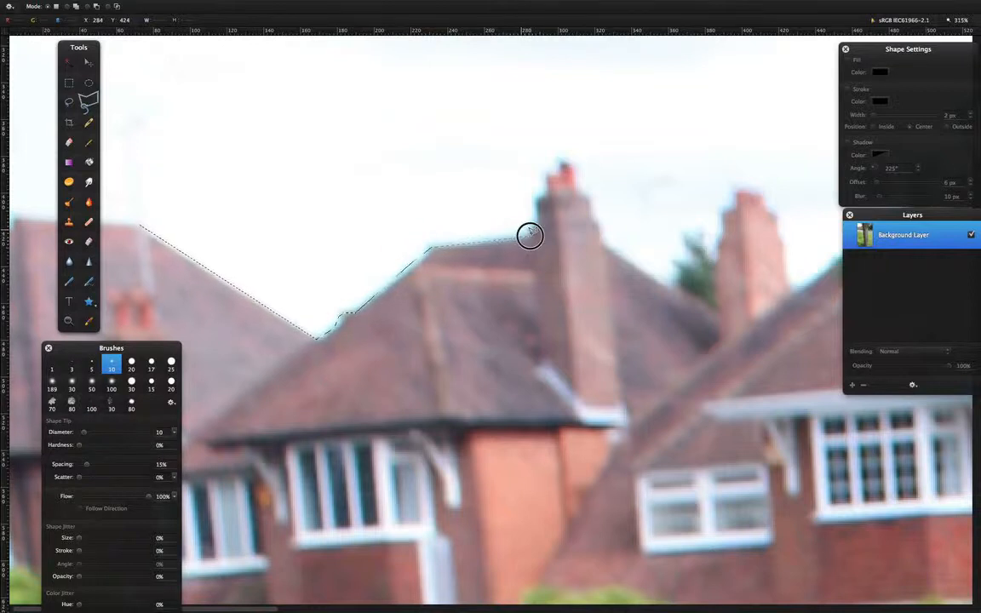
click(530, 236)
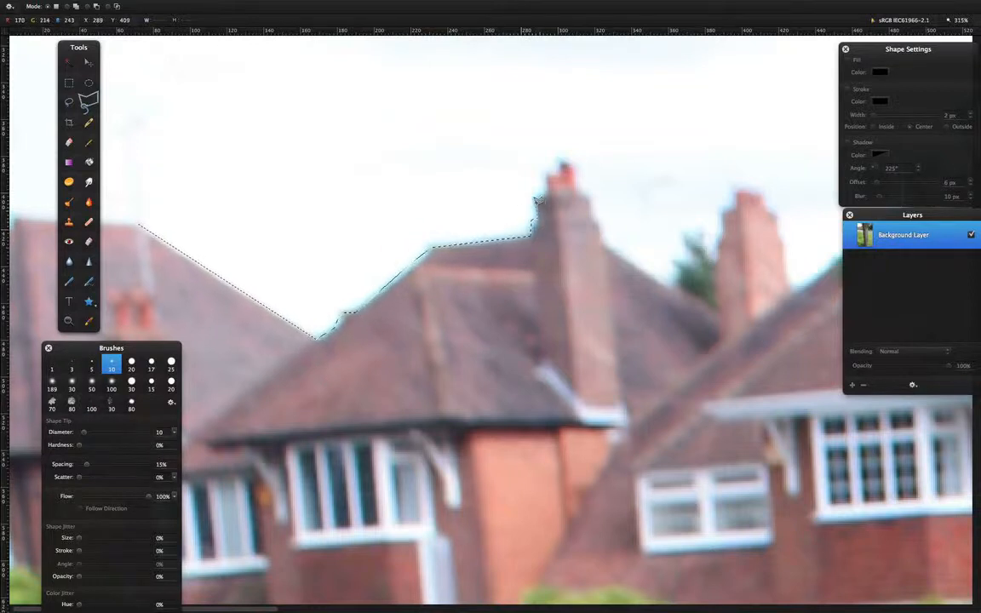
click(539, 195)
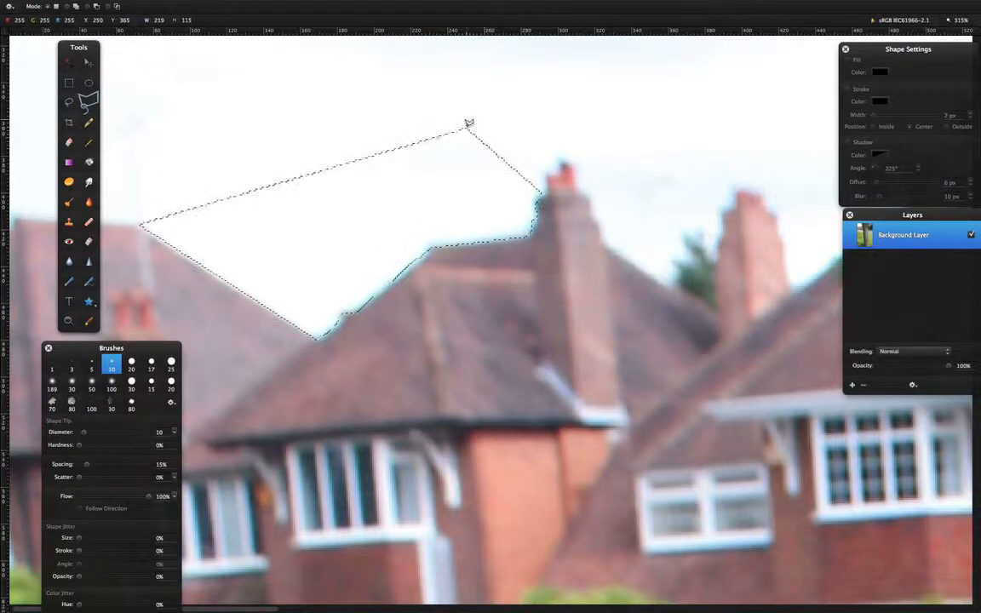
double_click(465, 127)
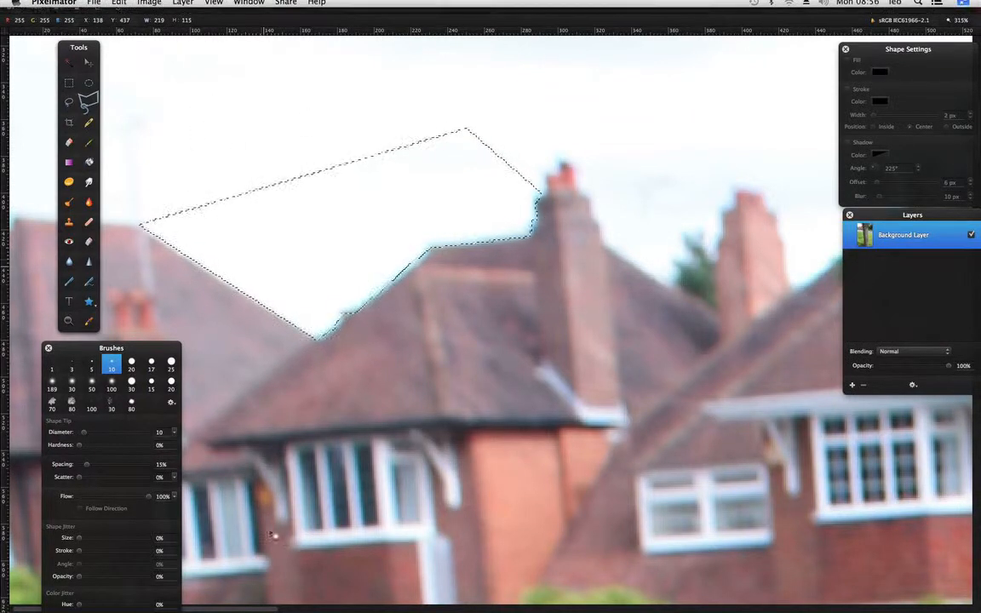
Show the Effects Browser, look through its distortion and stylizing filters, and clear the sky selection.
click(261, 6)
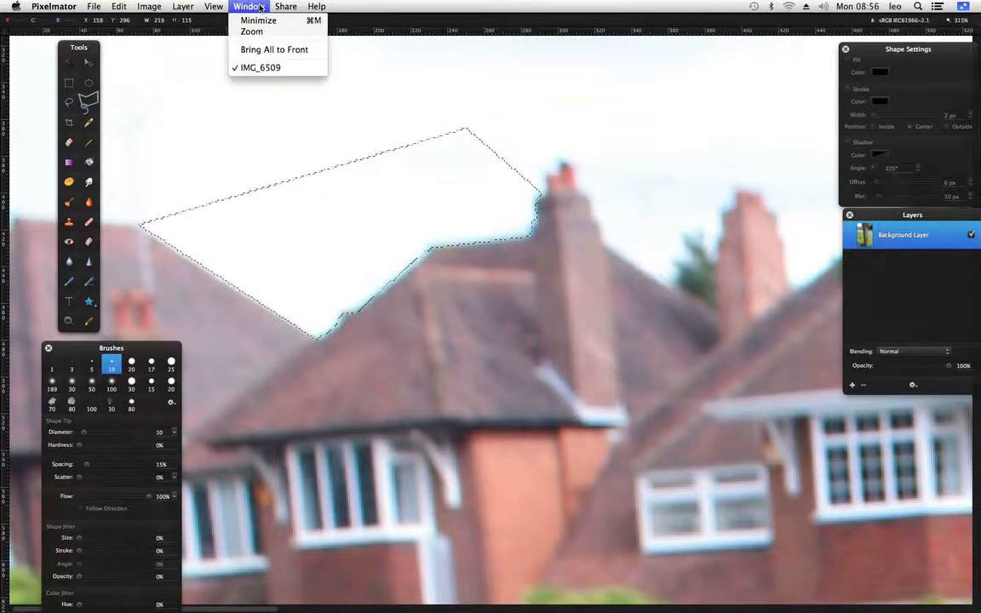
mouse_move(215, 8)
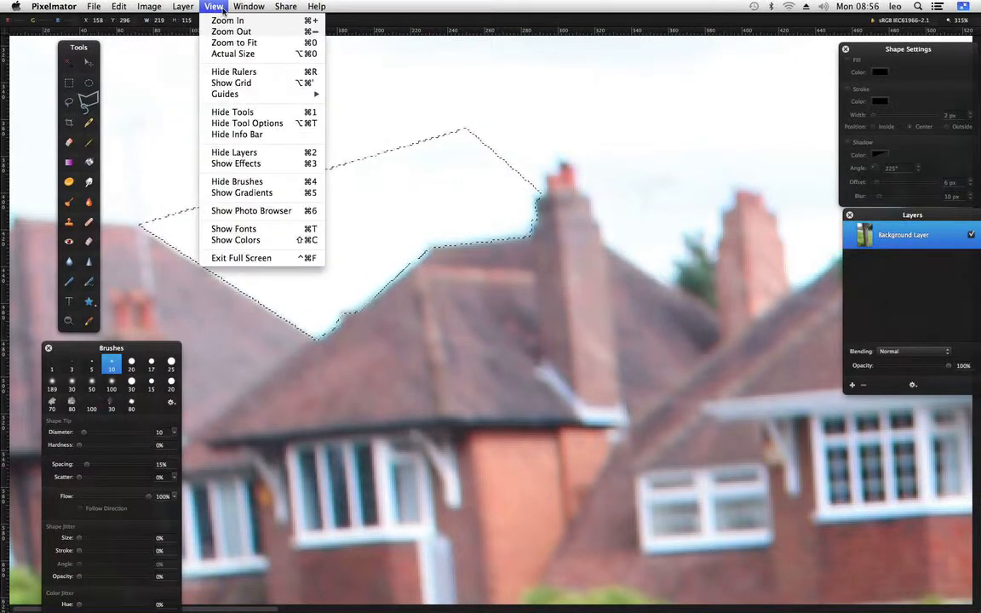
click(266, 163)
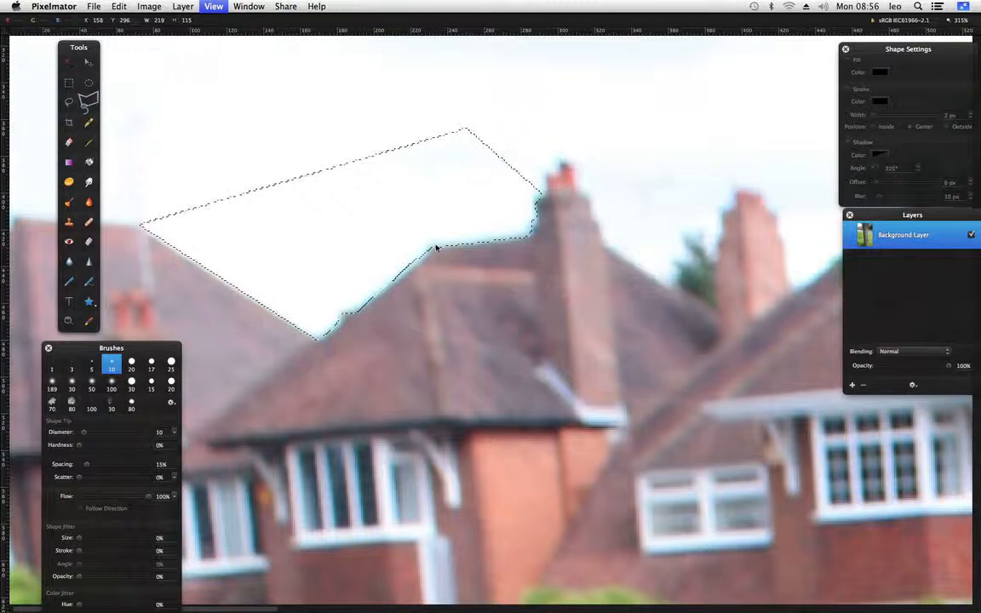
scroll(457, 252, down, 2)
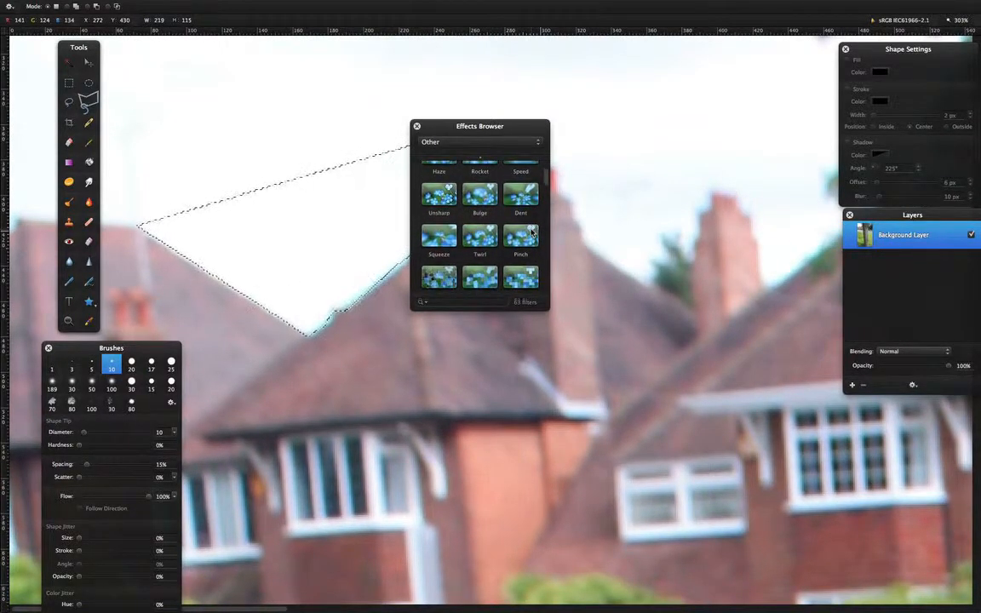
scroll(530, 225, down, 1)
scroll(529, 226, down, 2)
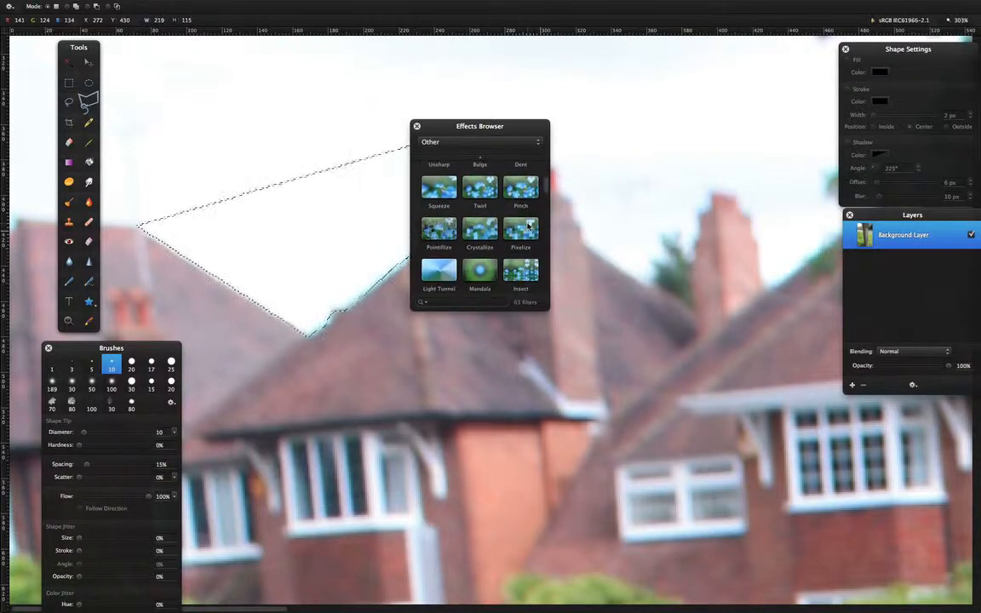
scroll(527, 223, down, 1)
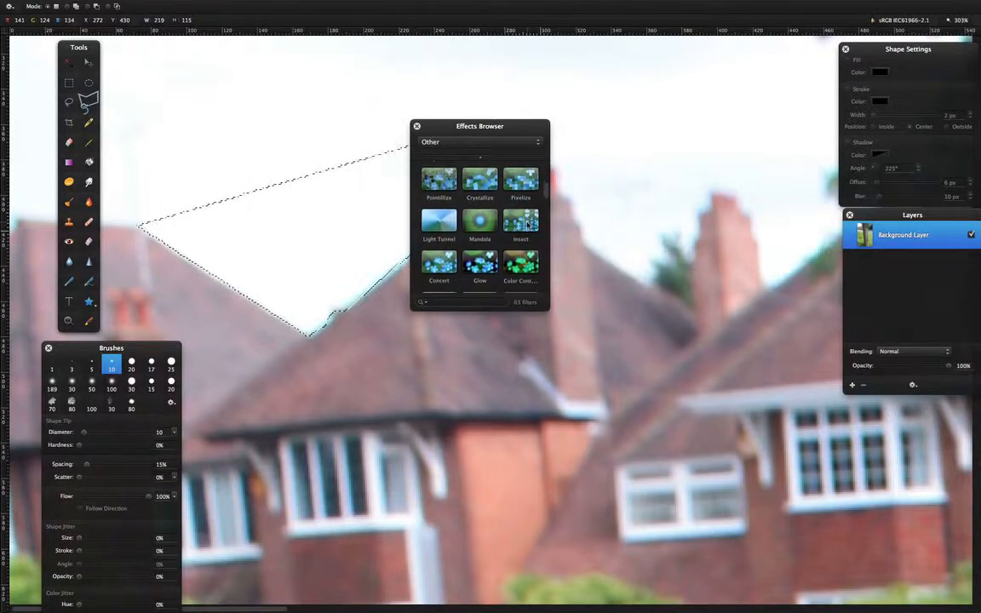
click(169, 156)
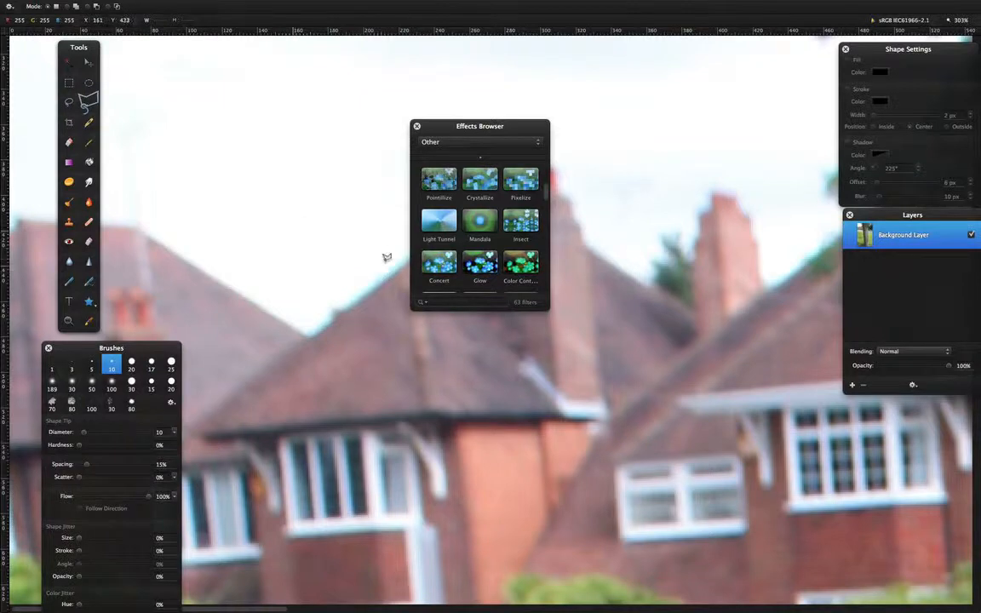
Try the Mandala effect on the photo in the magnified view of the houses, and cancel it.
scroll(342, 250, down, 1)
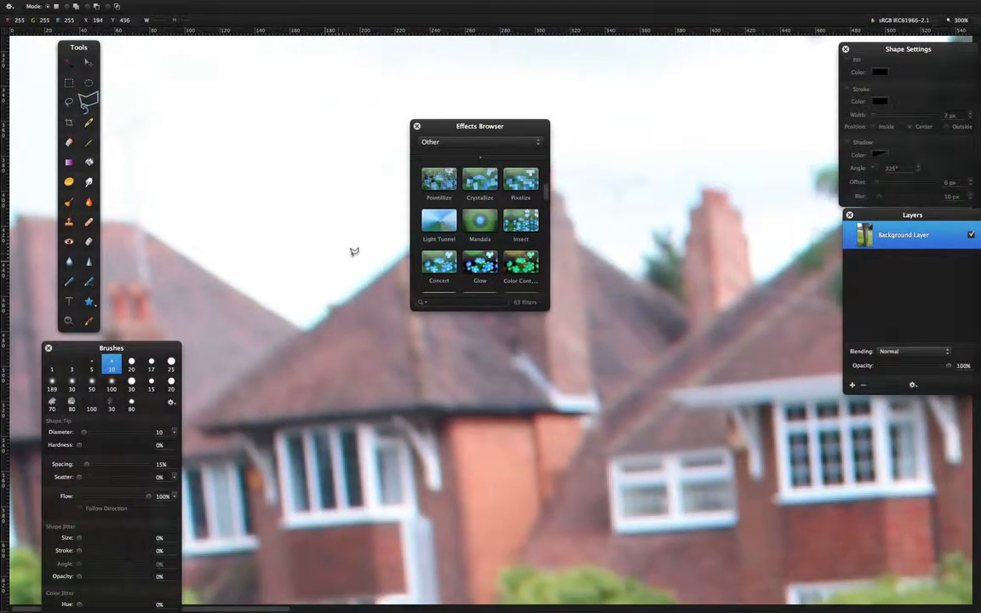
scroll(357, 252, down, 3)
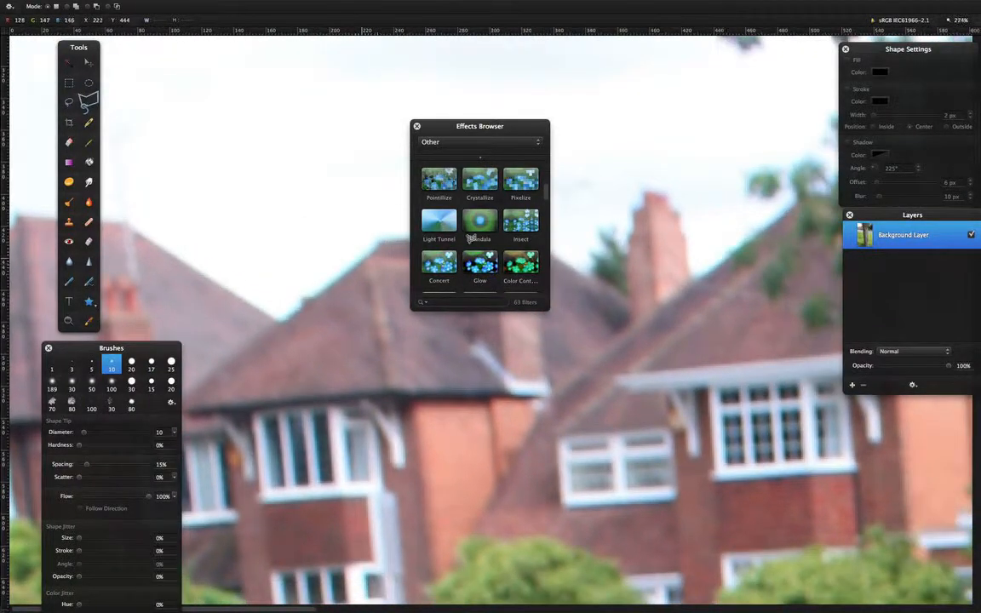
scroll(471, 239, down, 5)
scroll(538, 207, down, 1)
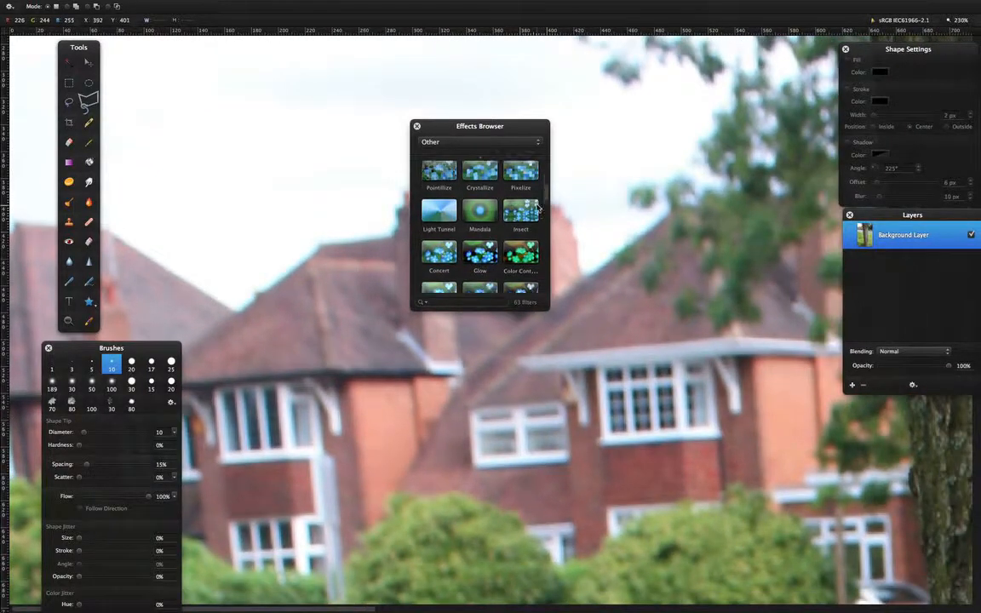
scroll(489, 219, down, 2)
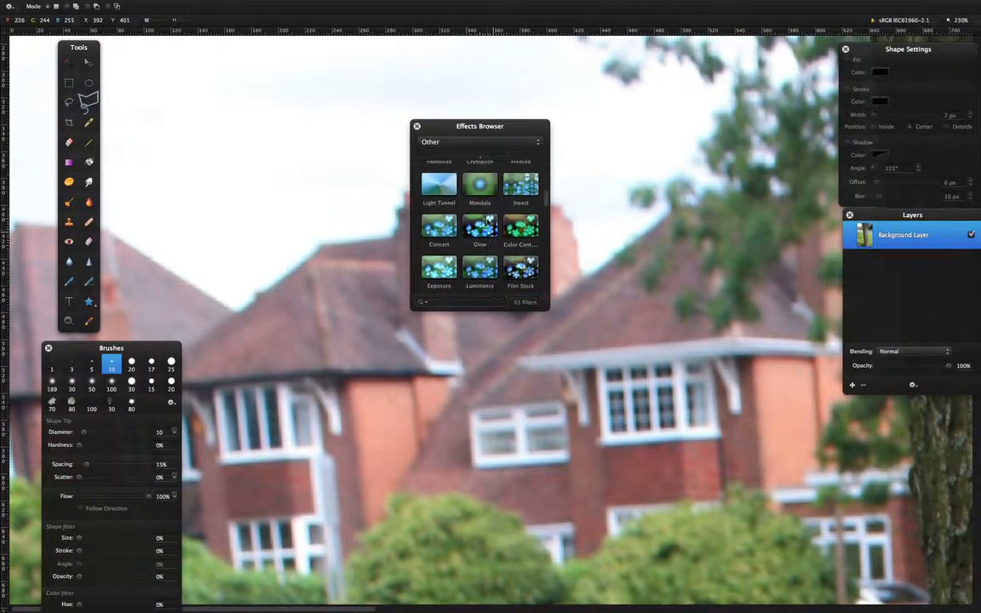
click(486, 196)
drag(486, 196, 313, 207)
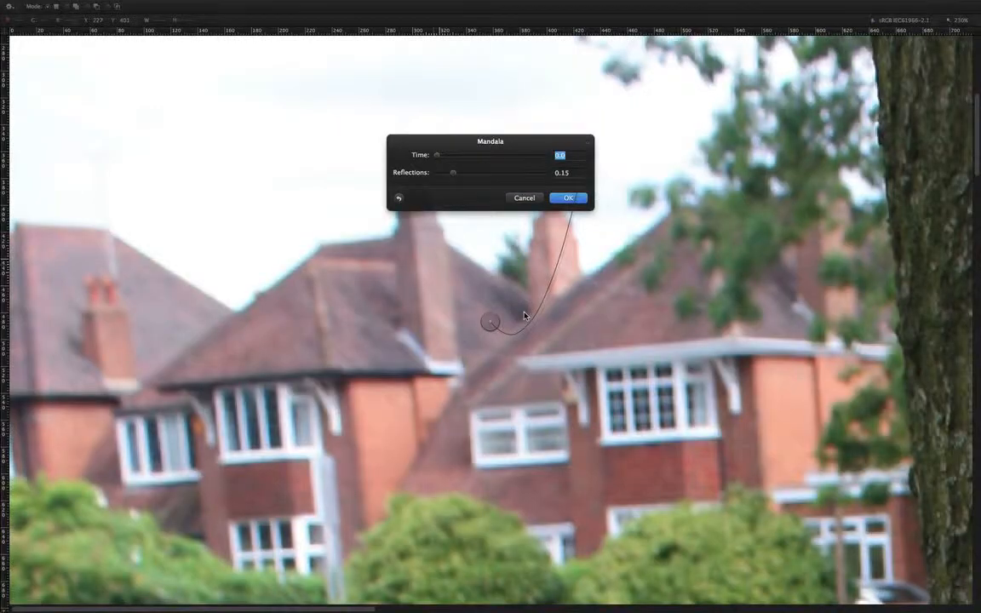
click(523, 197)
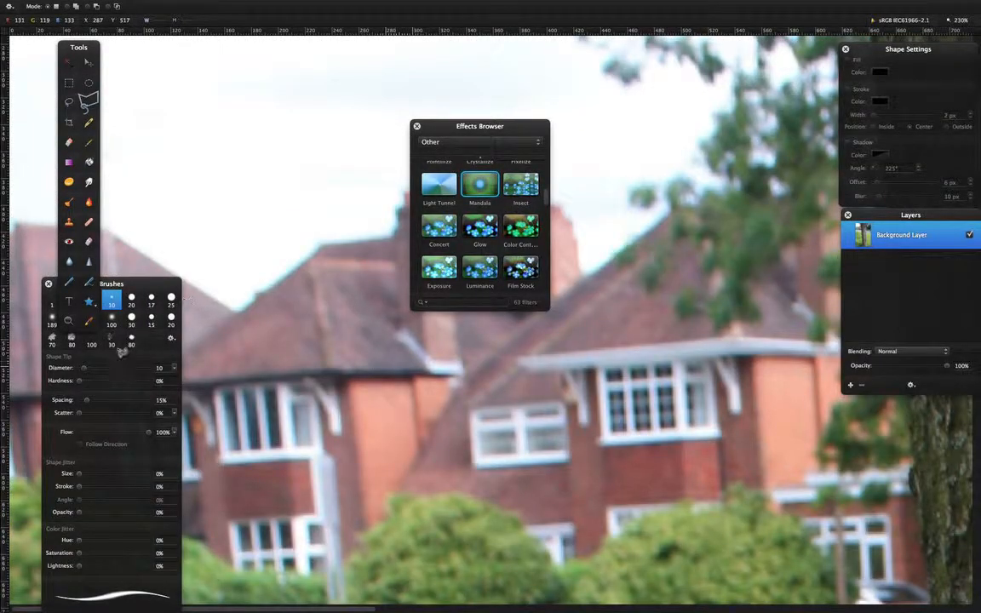
Move the Effects Browser off the photo into the empty area beside the Tools palette, with the whole image in view.
key(super+minus)
key(z)
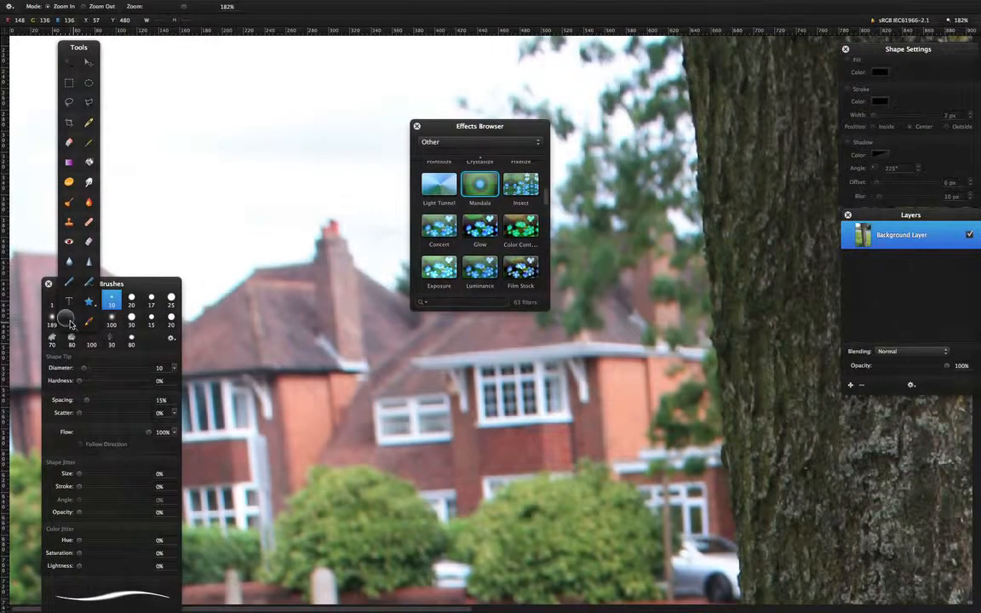
alt+click(344, 353)
alt+click(351, 327)
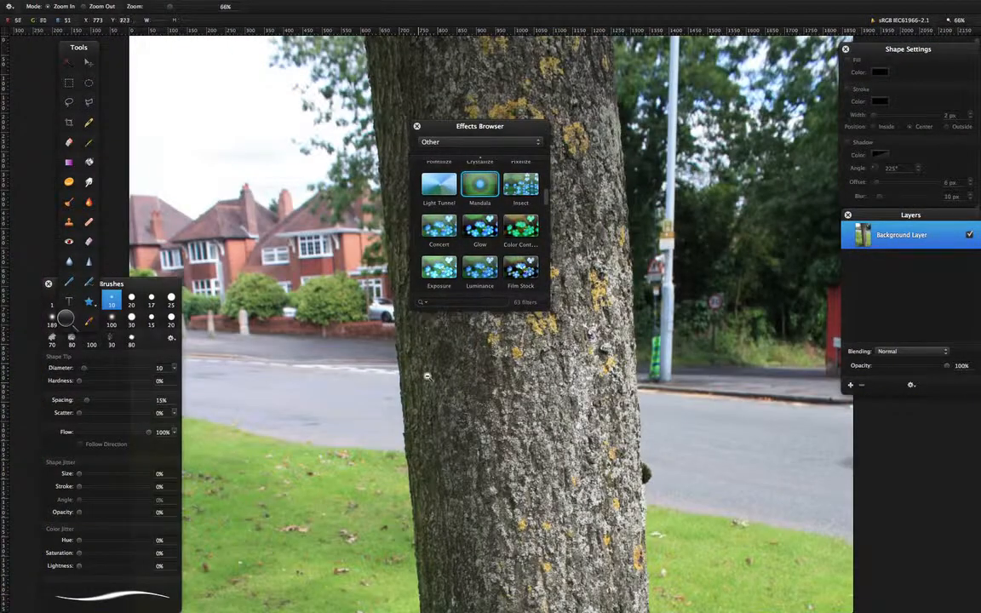
alt+click(350, 328)
alt+click(492, 421)
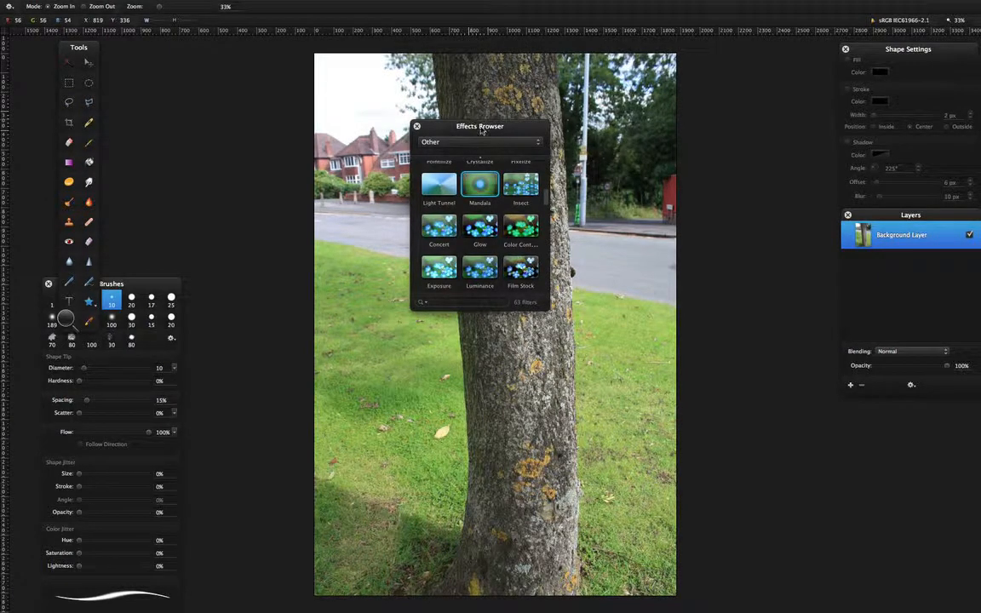
drag(482, 130, 212, 74)
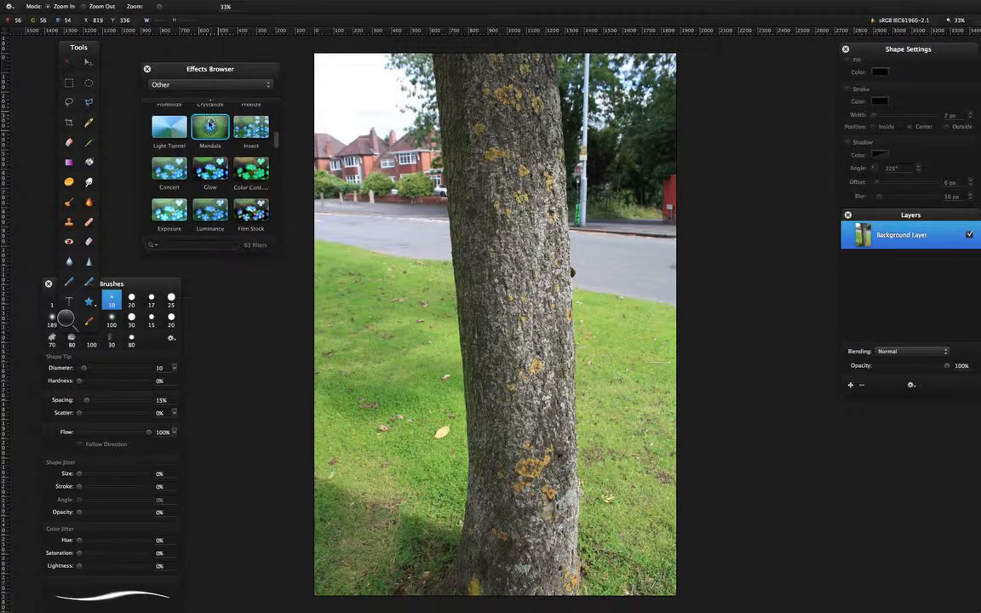
Preview the Mandala effect on the whole tree photo, inspect its Time and Reflections settings, and cancel it.
drag(210, 125, 411, 145)
drag(423, 184, 425, 185)
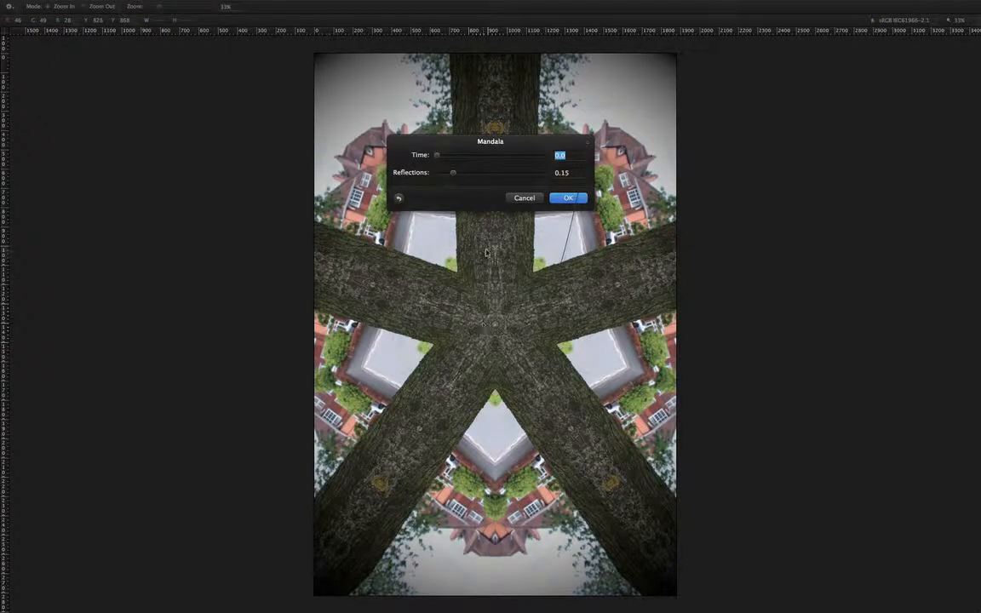
click(439, 157)
click(440, 158)
click(453, 174)
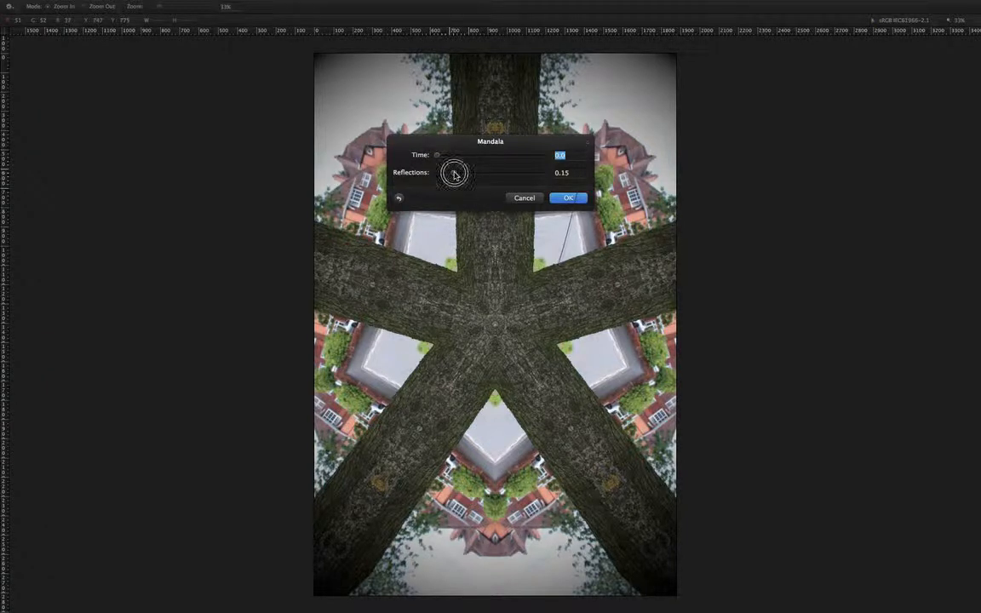
click(525, 201)
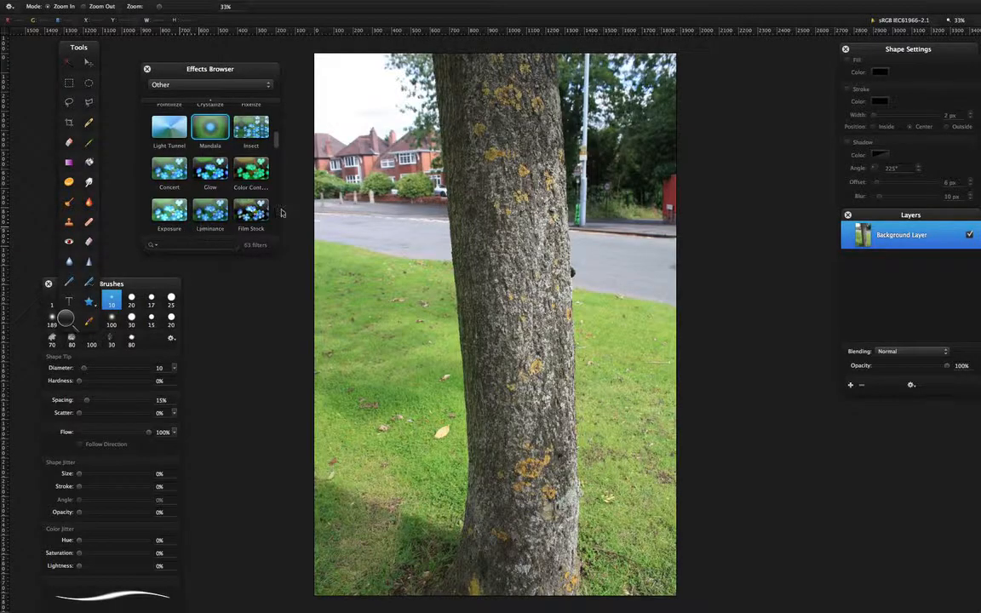
Preview the Recolor effect on the tree photo with Color 1 set to bright green, cancel it, and close the color picker.
scroll(273, 149, down, 1)
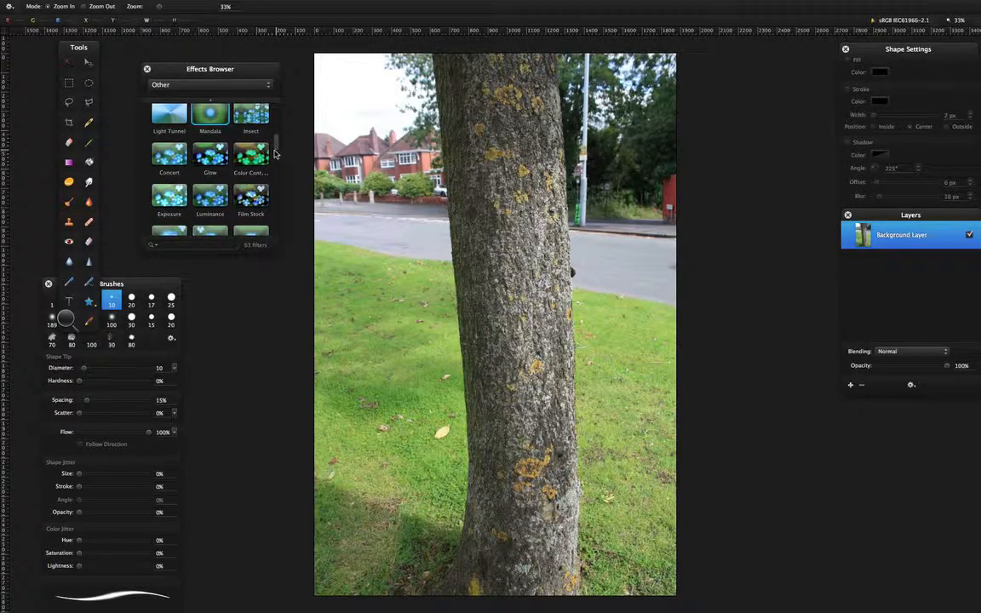
drag(275, 152, 280, 229)
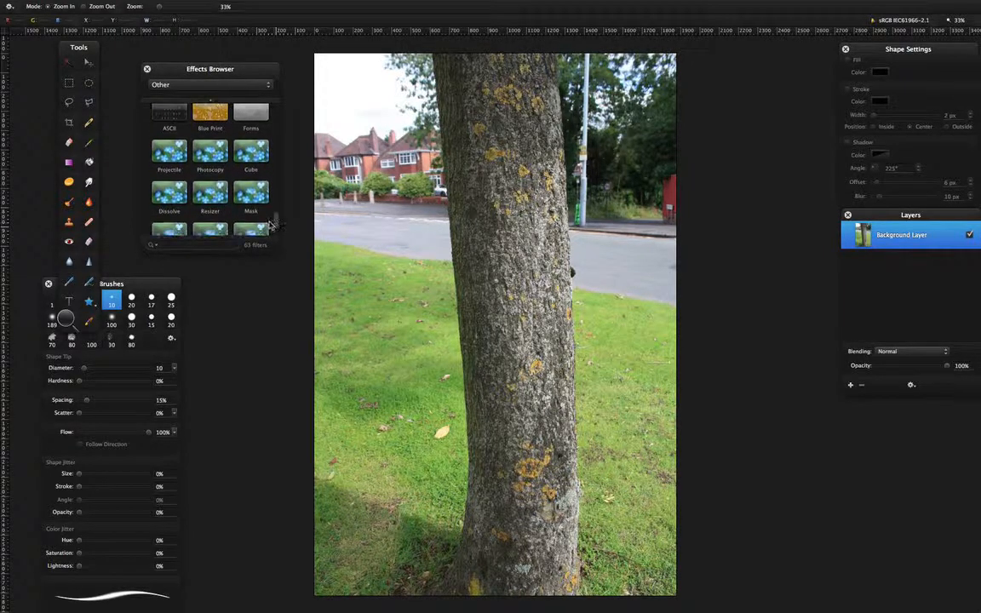
scroll(272, 223, down, 2)
drag(278, 223, 278, 176)
click(219, 190)
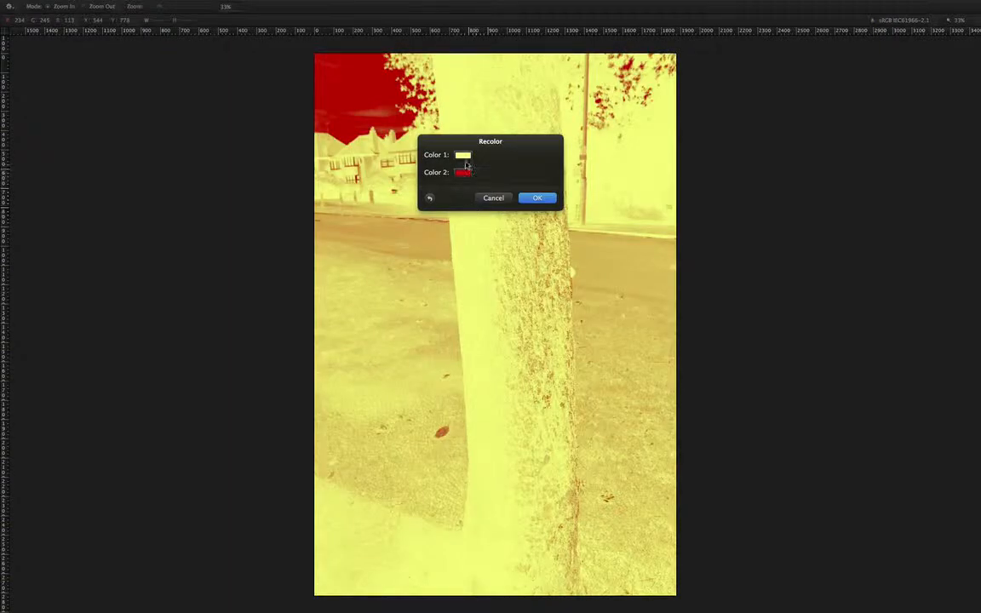
click(464, 156)
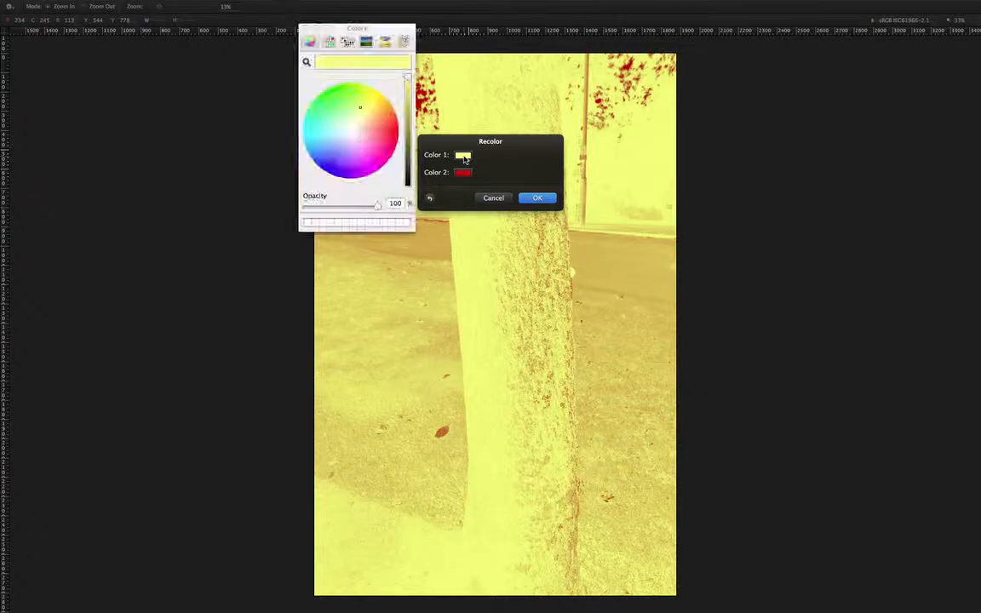
click(351, 121)
drag(352, 121, 321, 95)
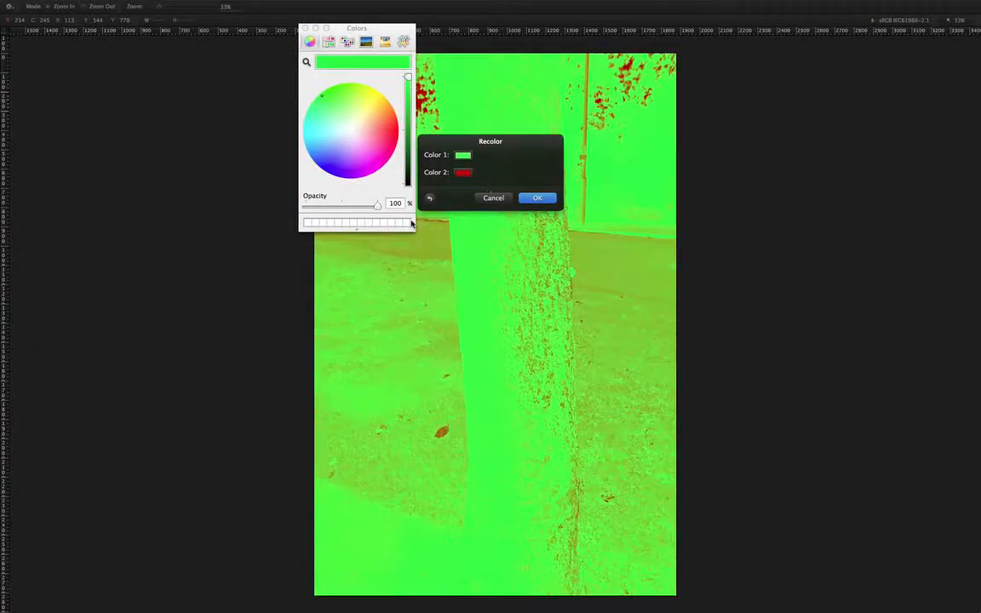
click(488, 201)
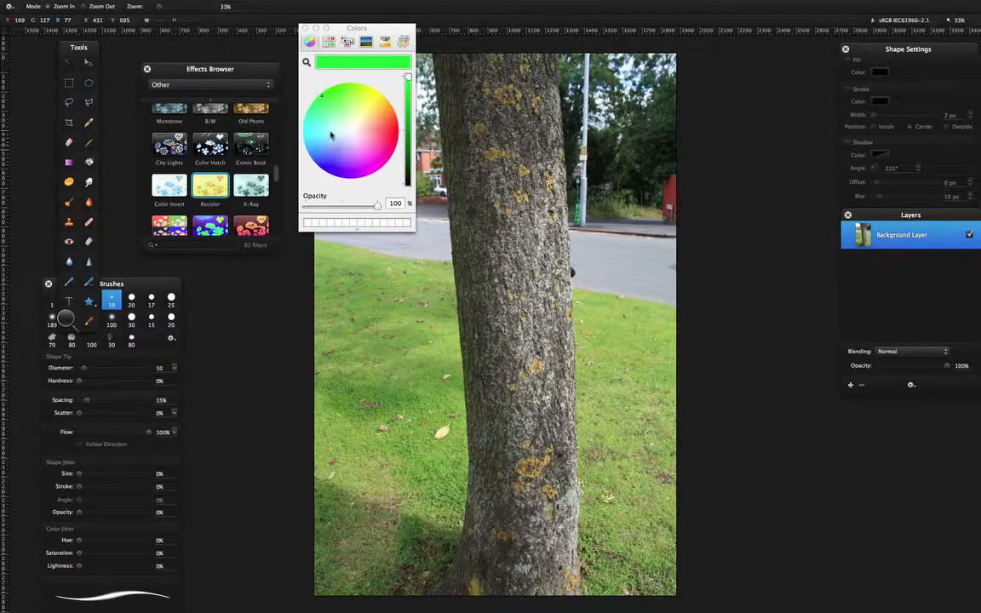
click(305, 28)
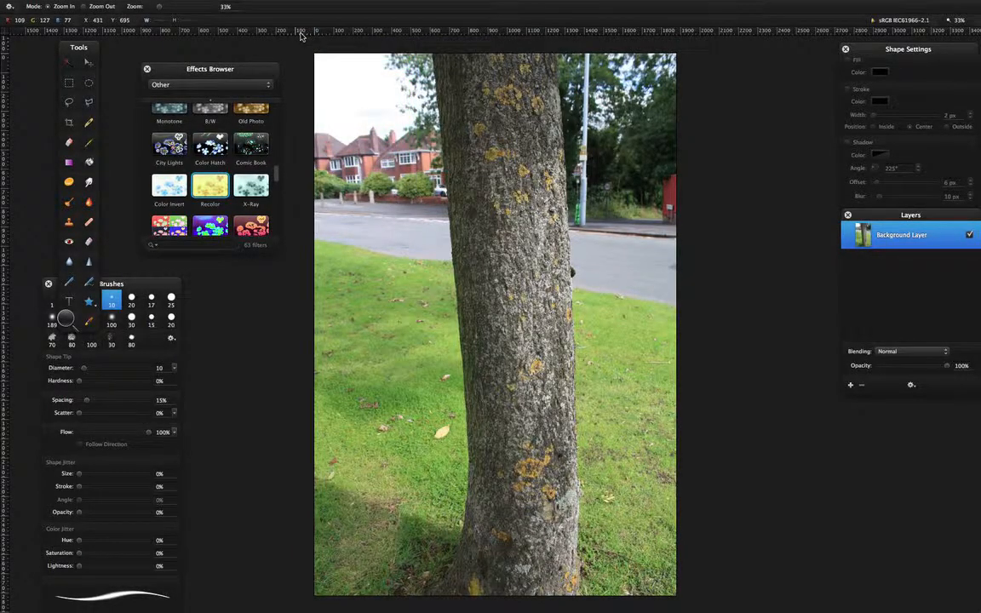
Preview the Solarize effect on the whole tree photo, and cancel it.
drag(274, 175, 273, 153)
drag(234, 198, 386, 207)
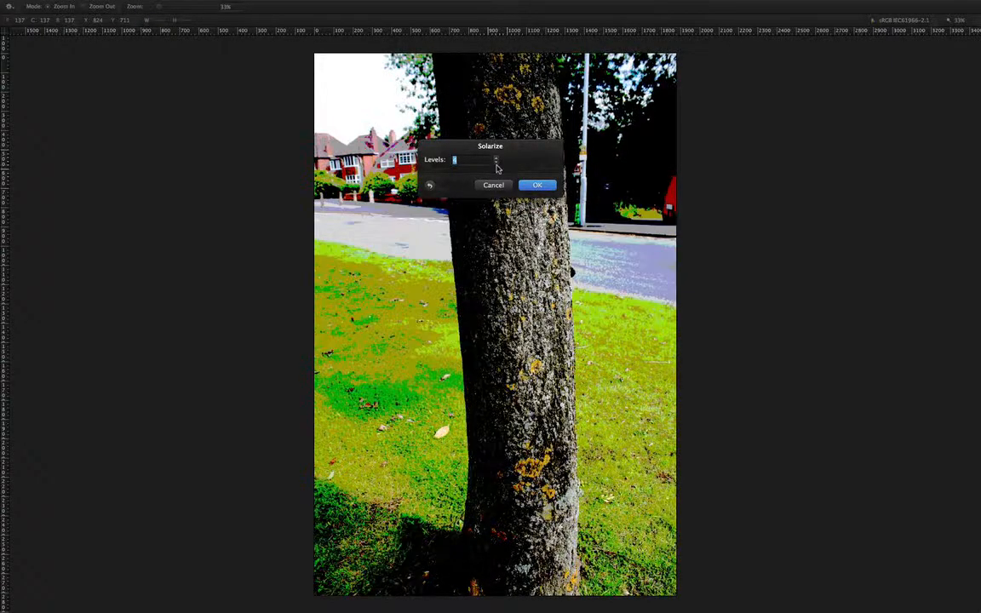
click(493, 185)
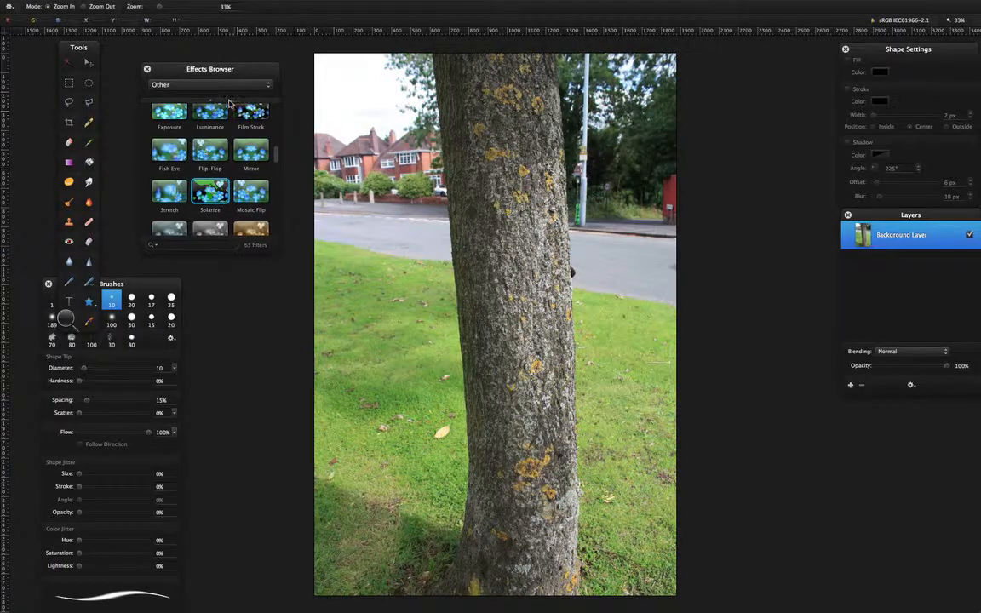
Switch the Effects Browser to the Color Adjustments filters, and place it beside the photo without covering the image.
drag(223, 68, 267, 71)
click(264, 86)
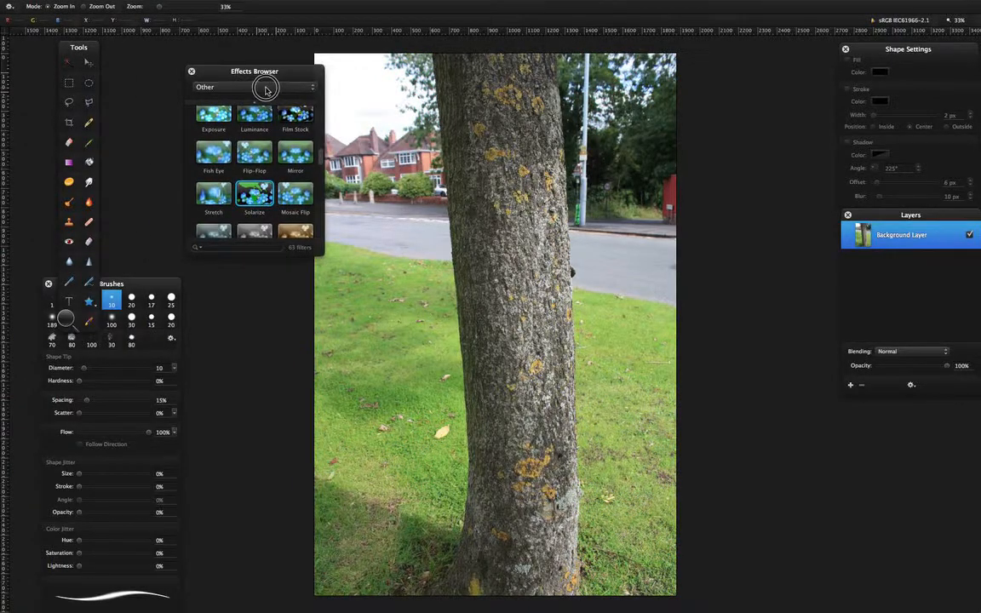
click(264, 91)
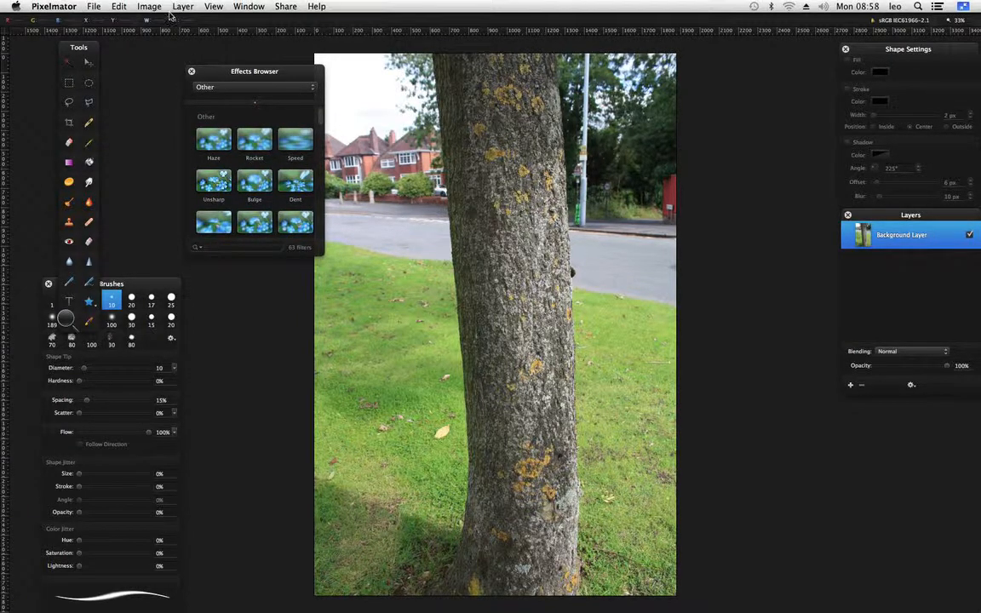
click(183, 6)
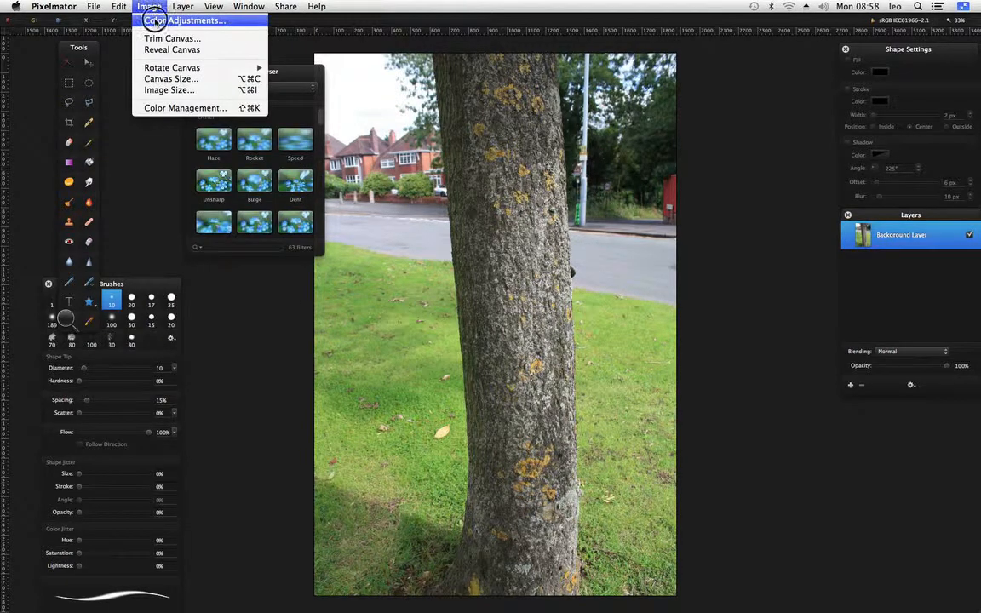
click(162, 20)
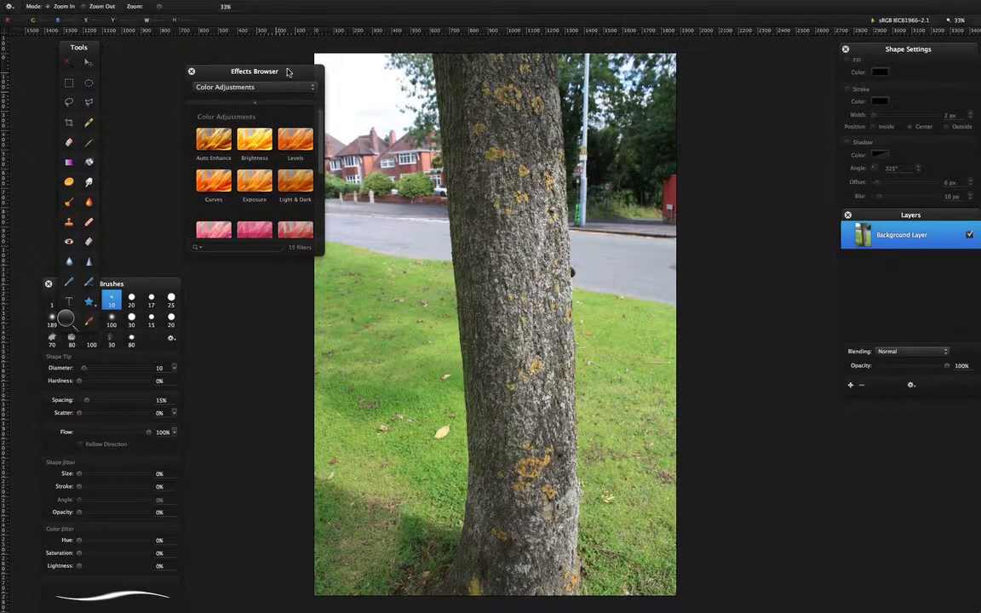
drag(288, 73, 264, 72)
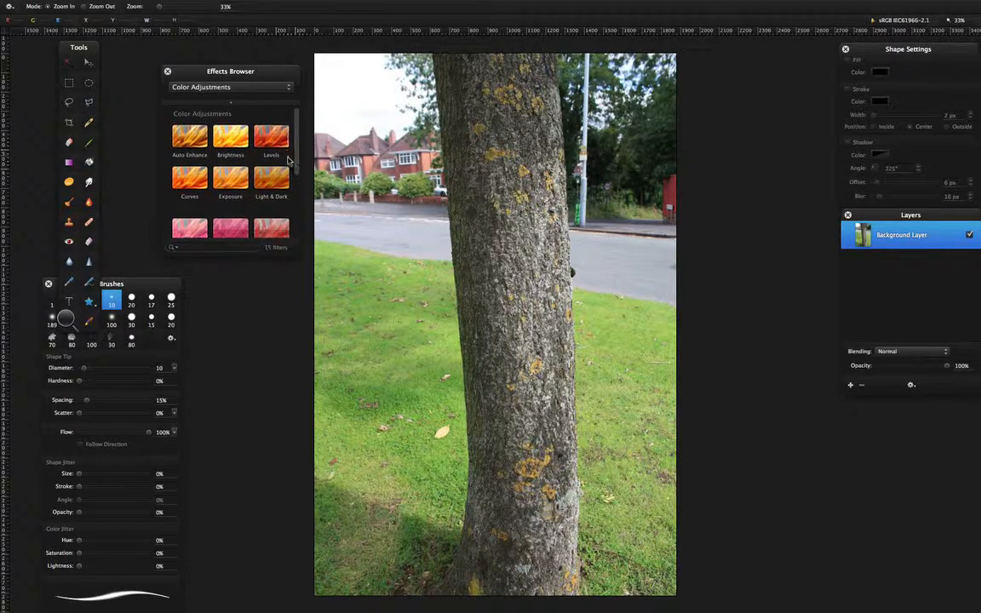
Try the Exposure adjustment on the photo at 30%, and cancel it.
scroll(274, 153, down, 5)
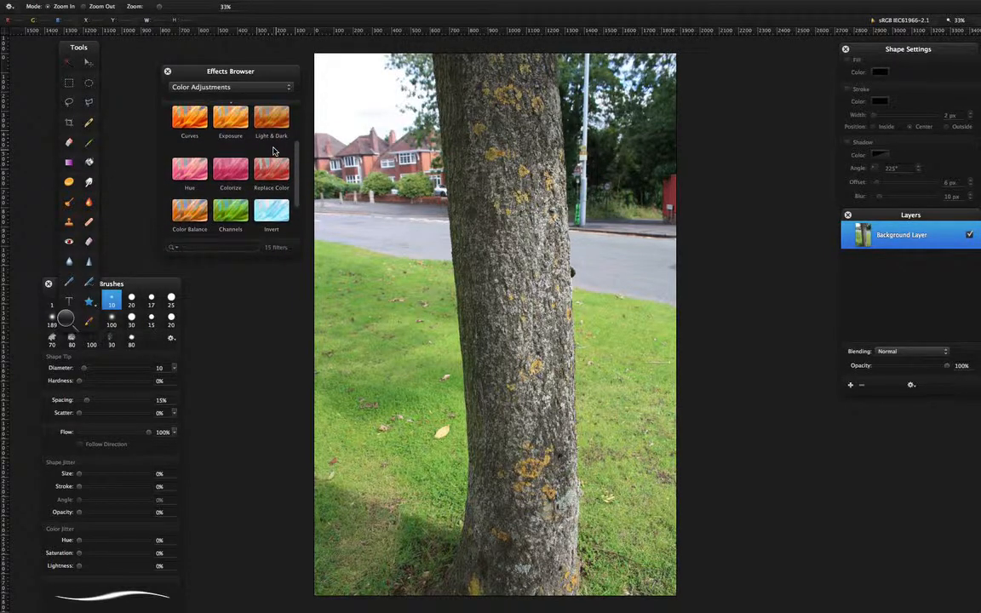
drag(230, 119, 499, 220)
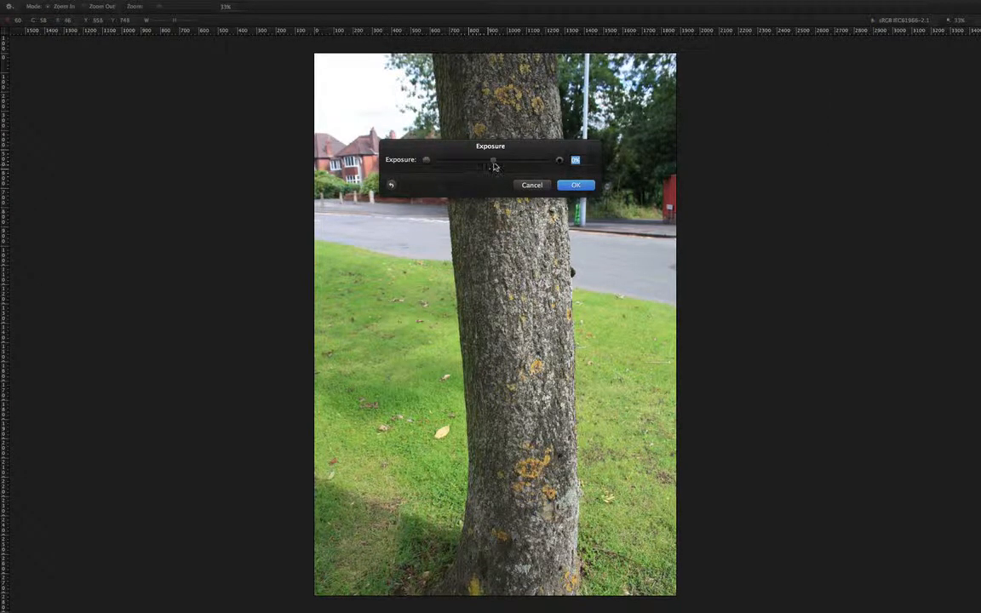
mouse_move(494, 166)
mouse_down()
mouse_move(477, 165)
mouse_move(510, 162)
mouse_up()
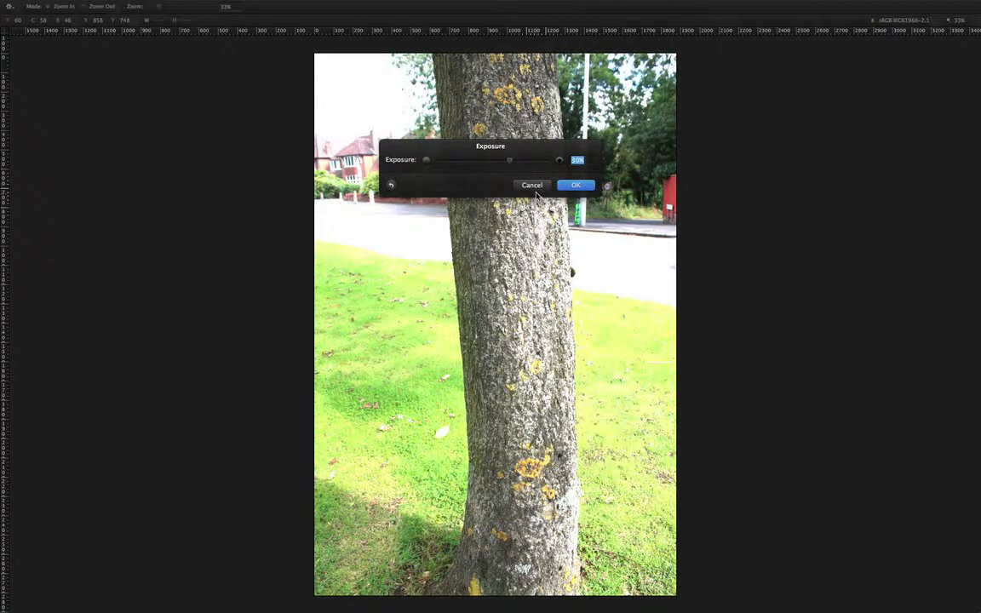
click(533, 186)
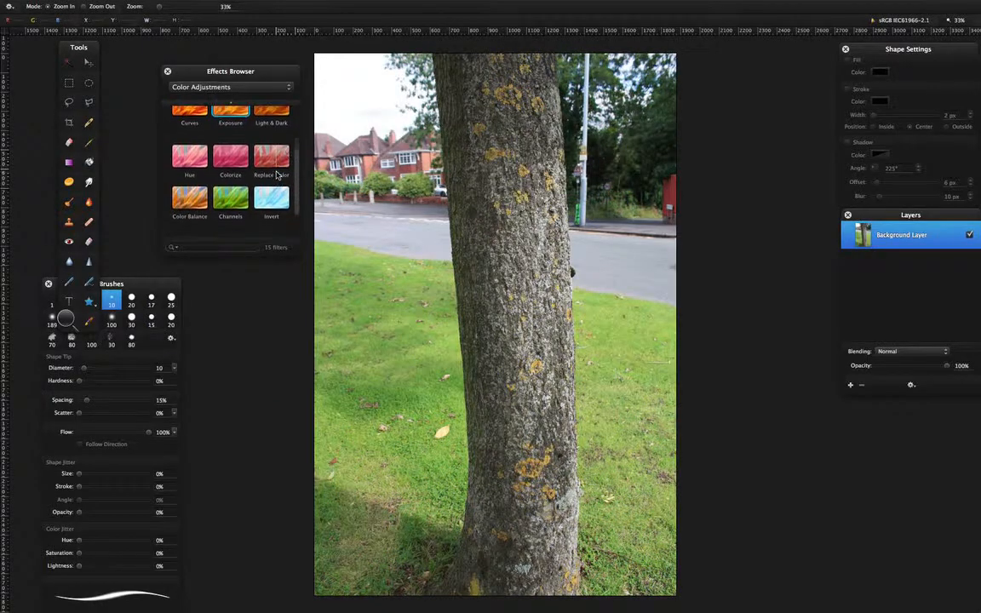
Try the Colorize adjustment with a blue hue, Saturation 80% and Lightness -43% on the photo, and cancel it.
scroll(277, 174, down, 2)
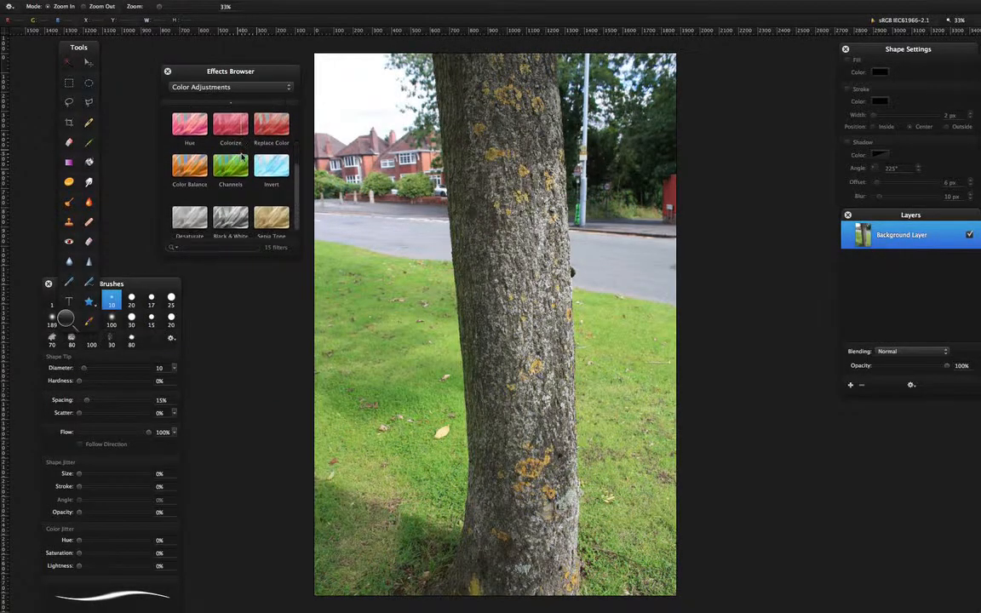
drag(233, 124, 460, 240)
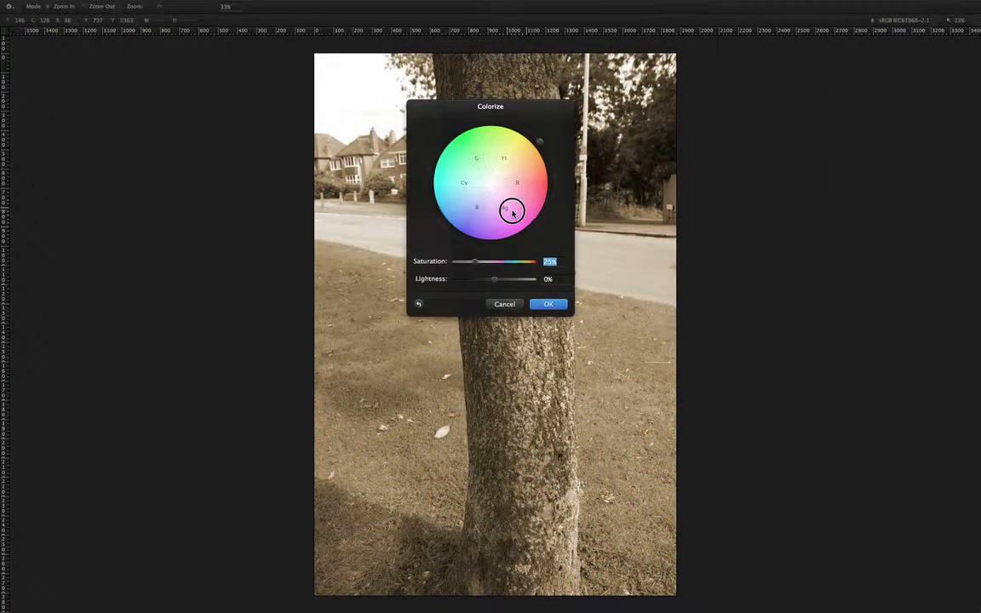
drag(476, 264, 520, 262)
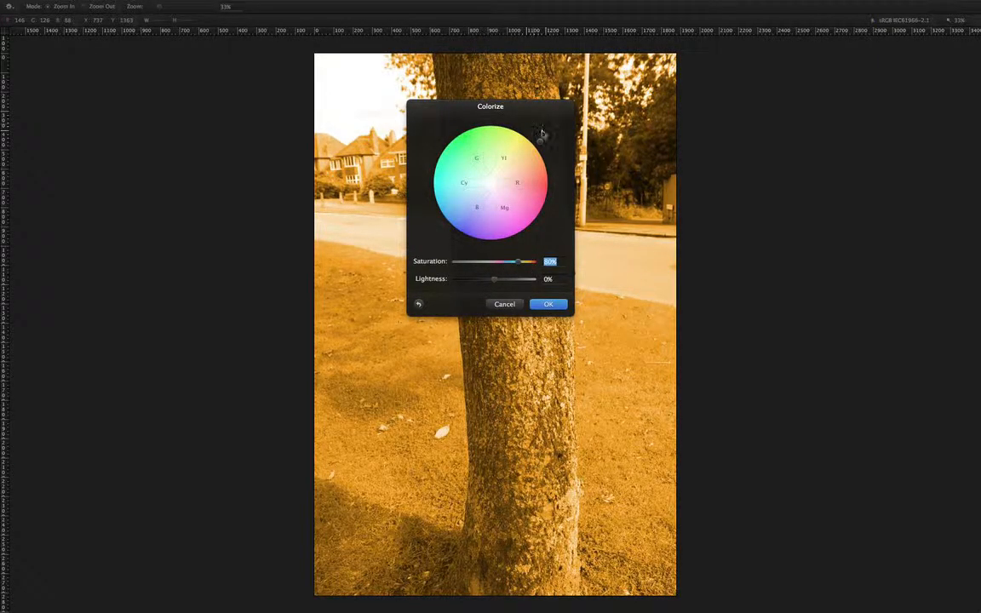
drag(540, 145, 436, 216)
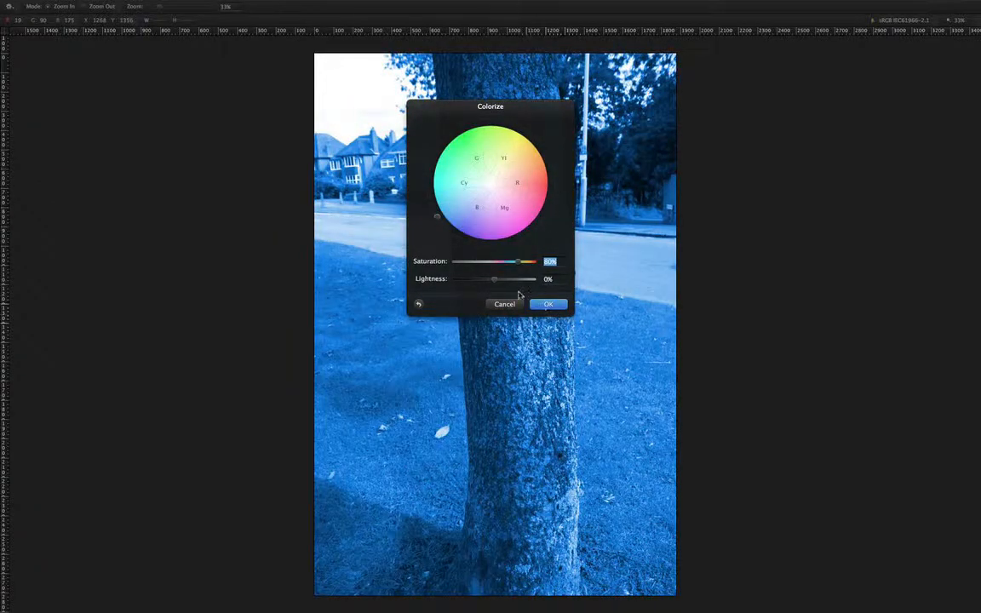
drag(495, 280, 476, 280)
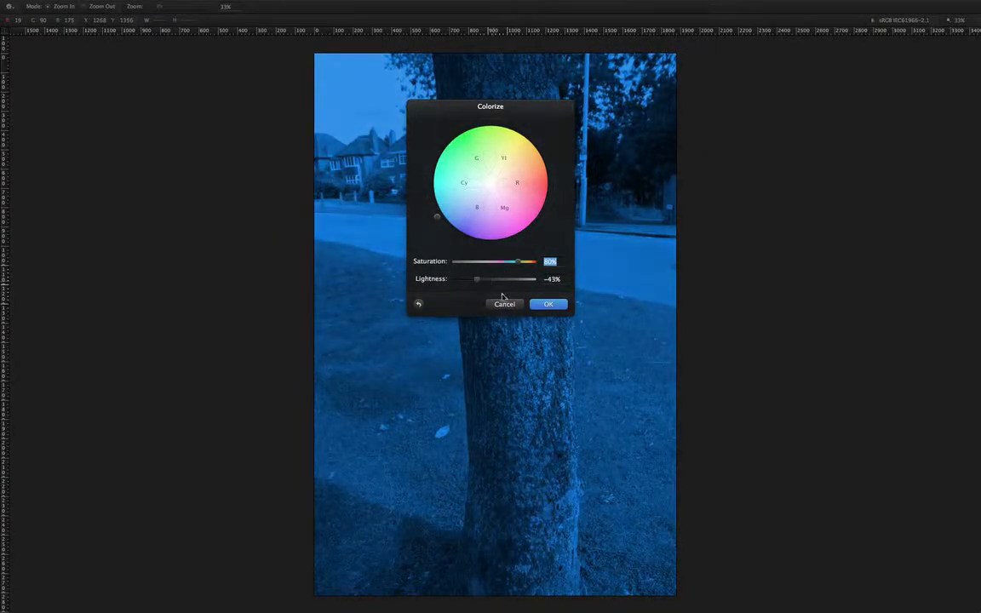
click(505, 308)
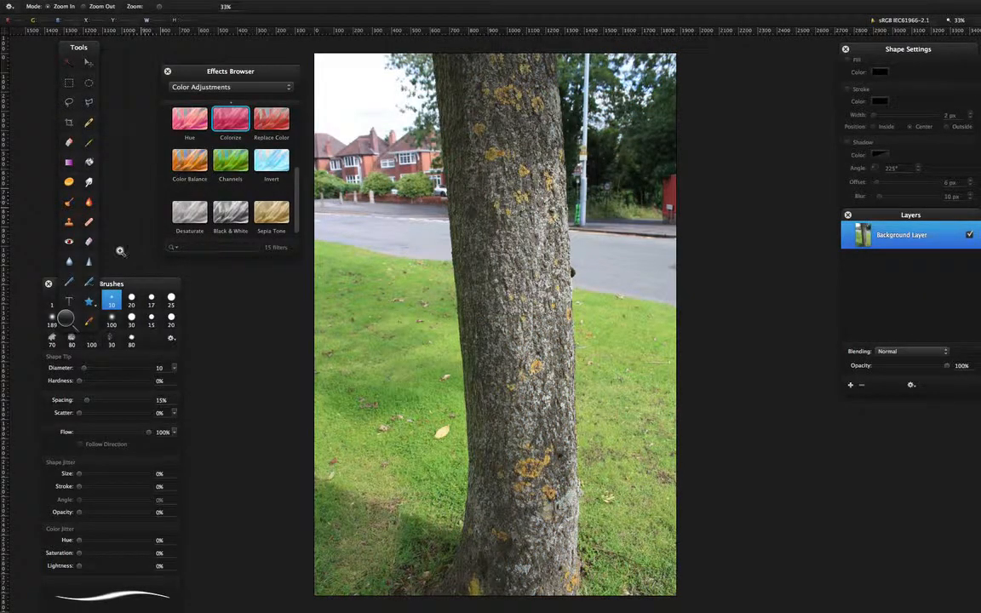
Lighten the narrow brown bark crevice near the middle of the trunk with the Dodge tool, working in a close-up view.
click(69, 208)
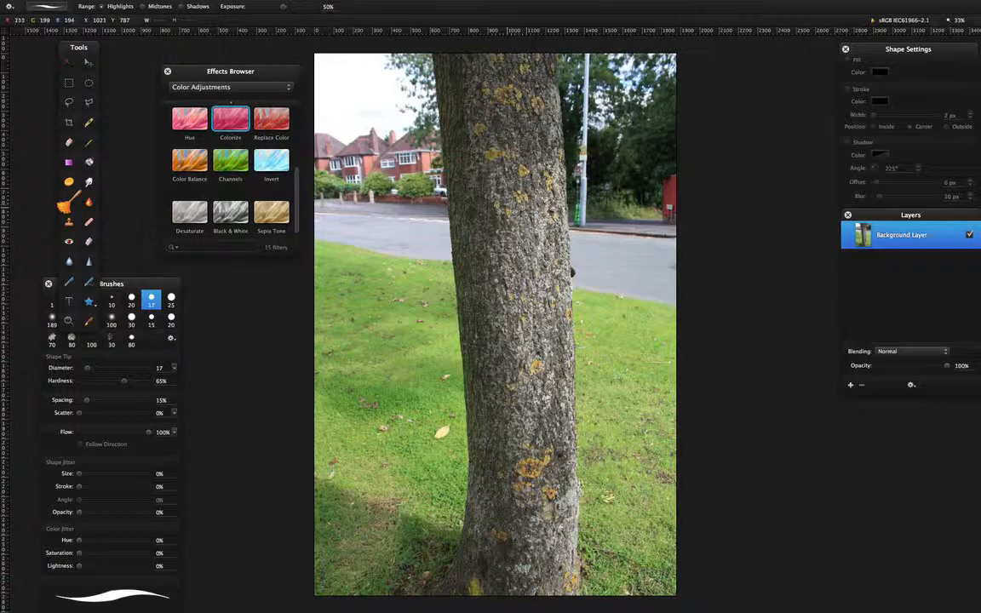
scroll(513, 225, up, 2)
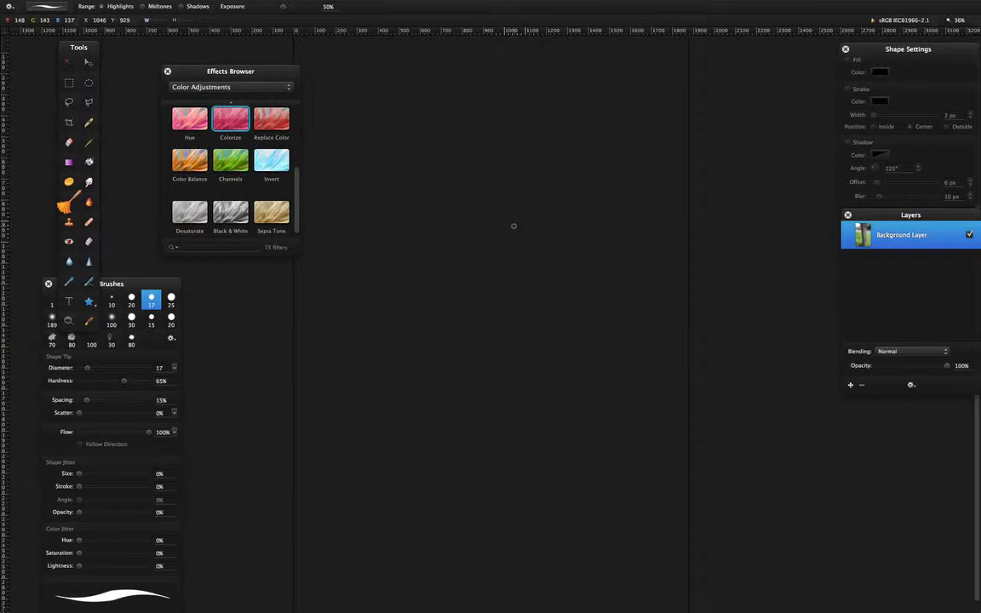
scroll(556, 322, up, 4)
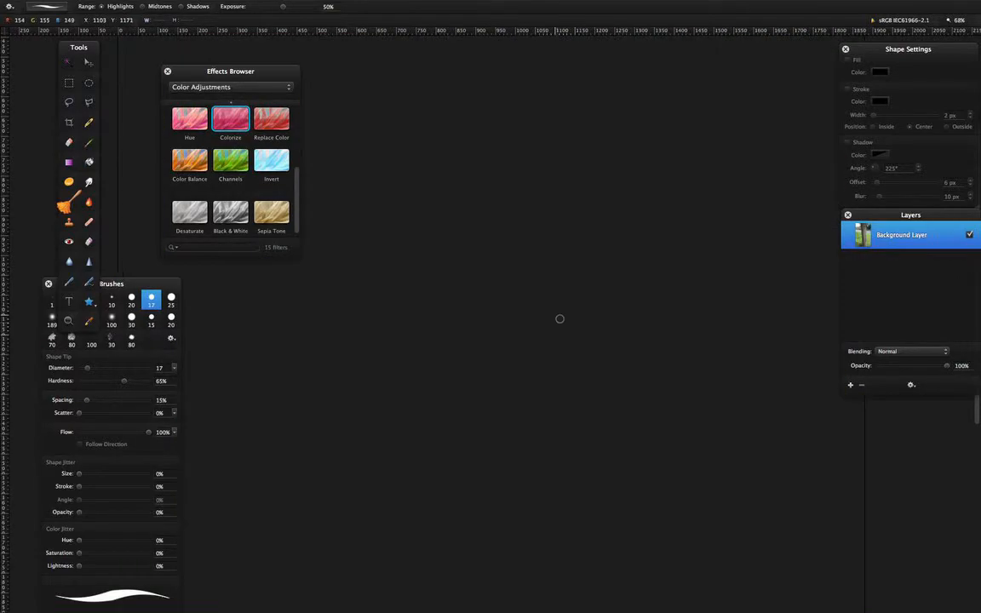
scroll(528, 323, up, 3)
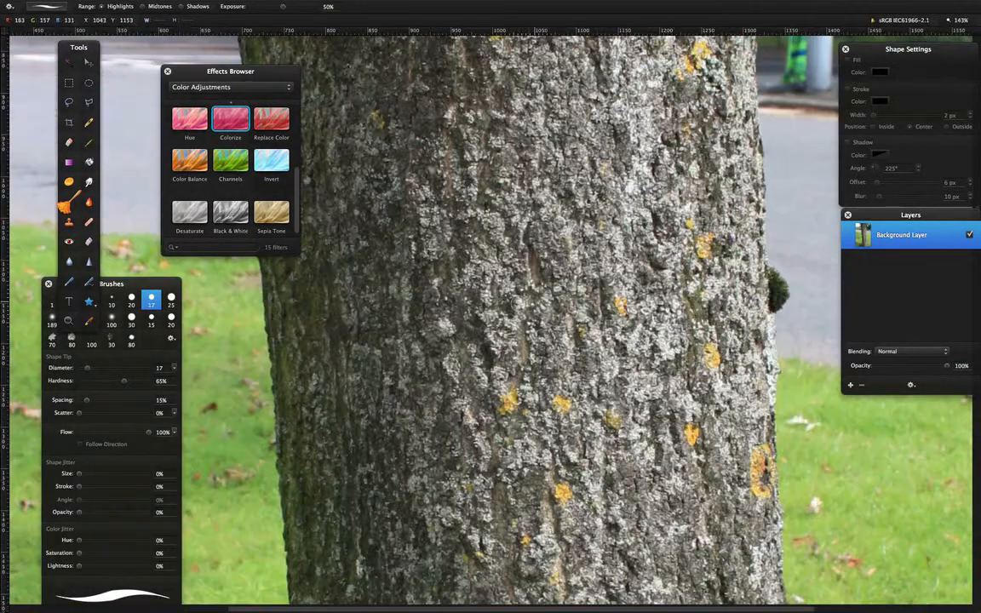
scroll(449, 259, up, 2)
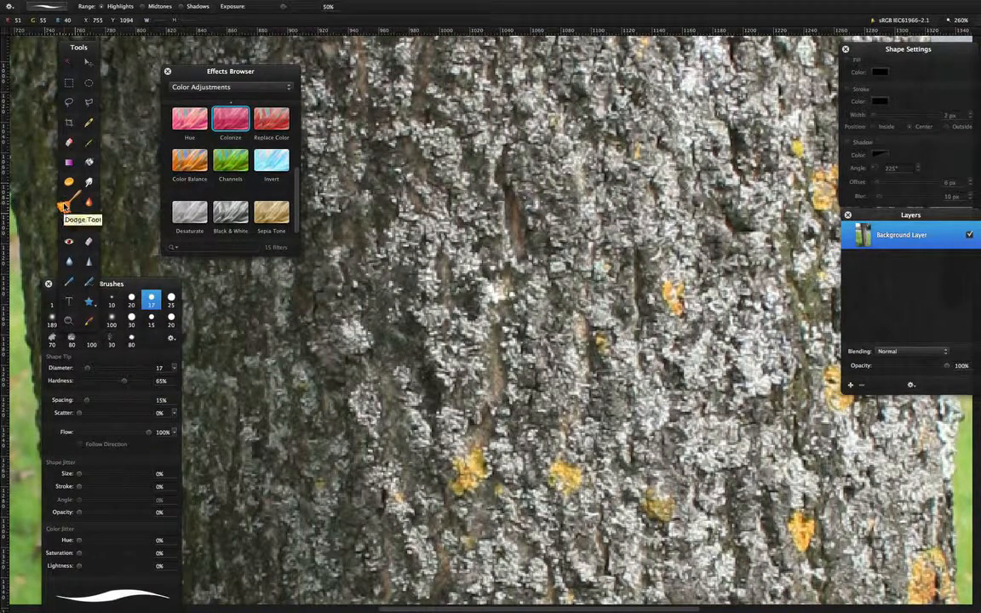
mouse_move(517, 221)
mouse_down()
mouse_move(493, 192)
mouse_move(494, 209)
mouse_move(477, 174)
mouse_move(496, 189)
mouse_move(498, 157)
mouse_move(504, 209)
mouse_move(542, 285)
mouse_move(494, 272)
mouse_up()
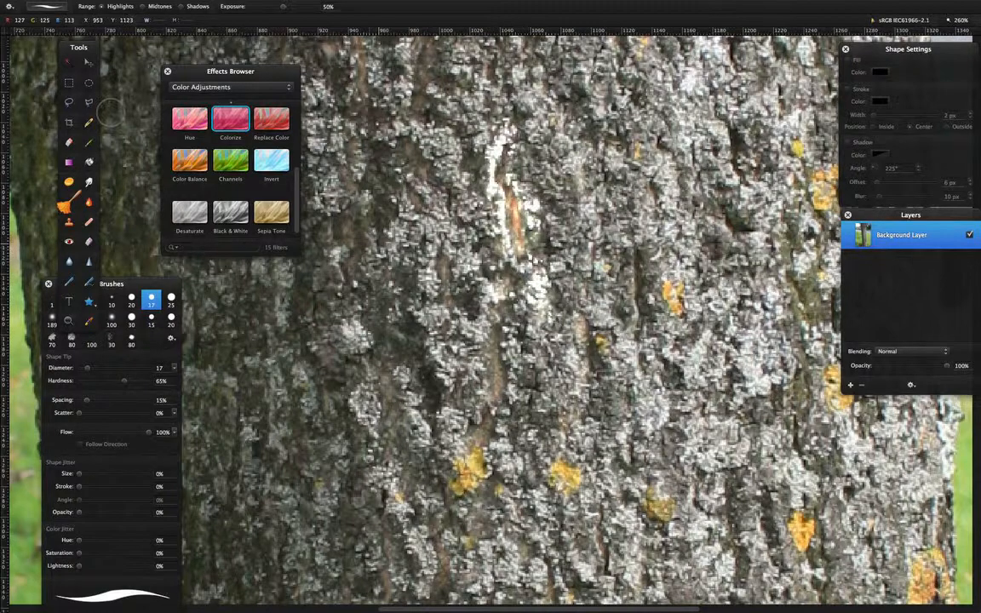
Darken bark crevices below and beside the dodged streak with the Burn tool, and burn over the whitened streak itself.
click(87, 201)
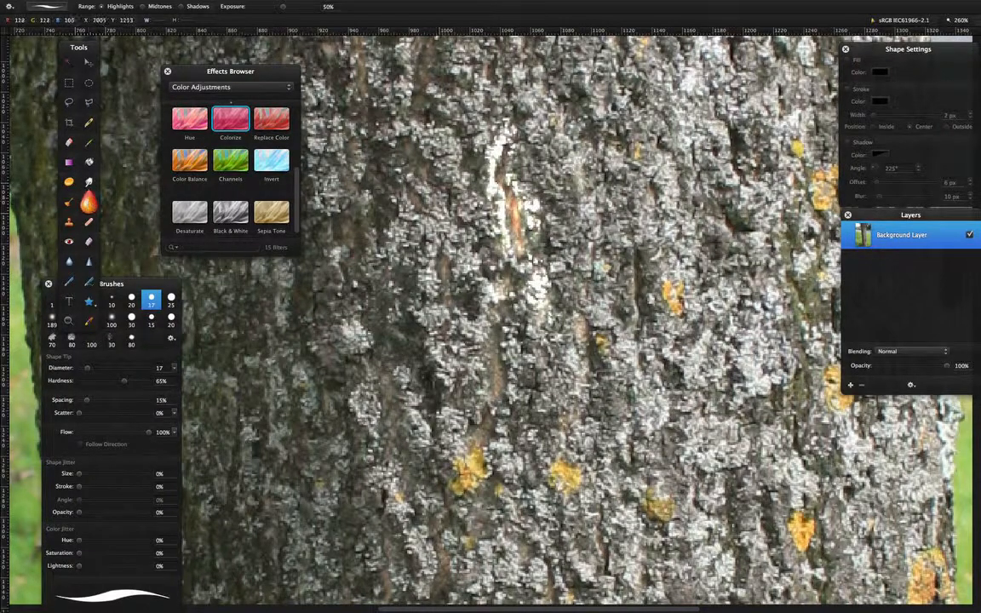
mouse_move(496, 395)
mouse_down()
mouse_move(497, 339)
mouse_move(498, 405)
mouse_move(483, 425)
mouse_up()
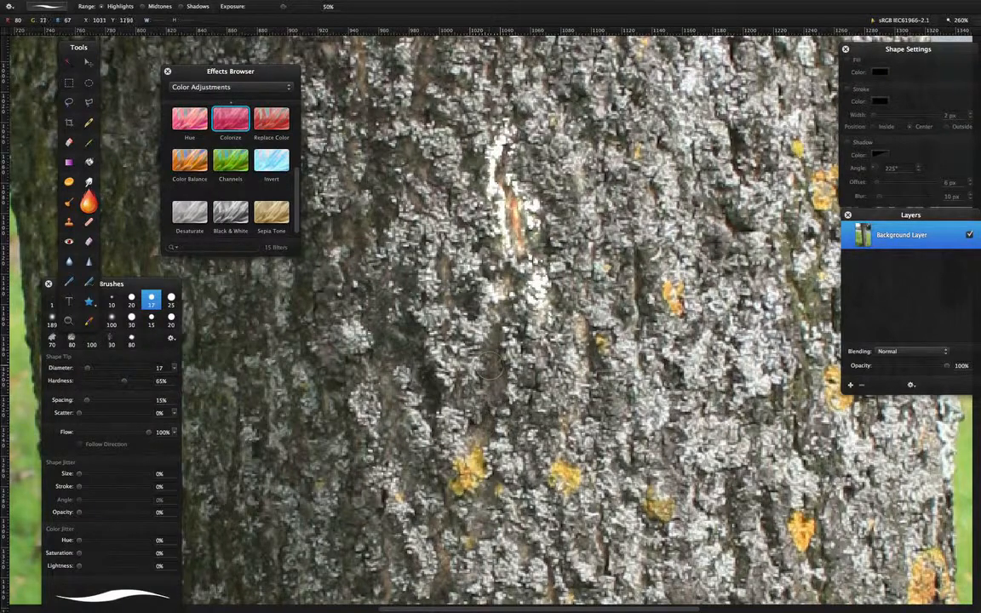
drag(492, 365, 491, 413)
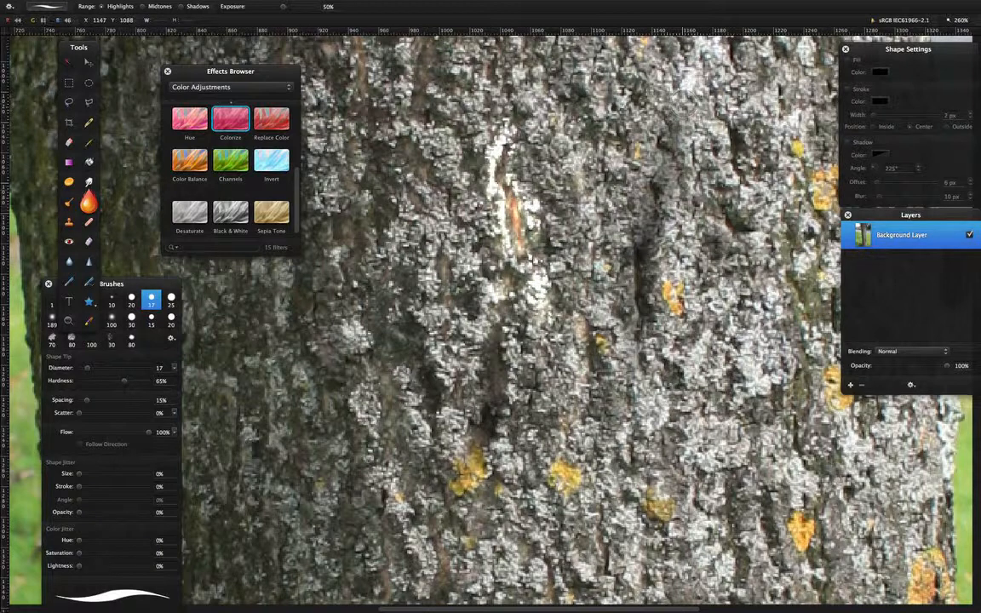
mouse_move(654, 232)
mouse_down()
mouse_move(656, 117)
mouse_move(655, 196)
mouse_up()
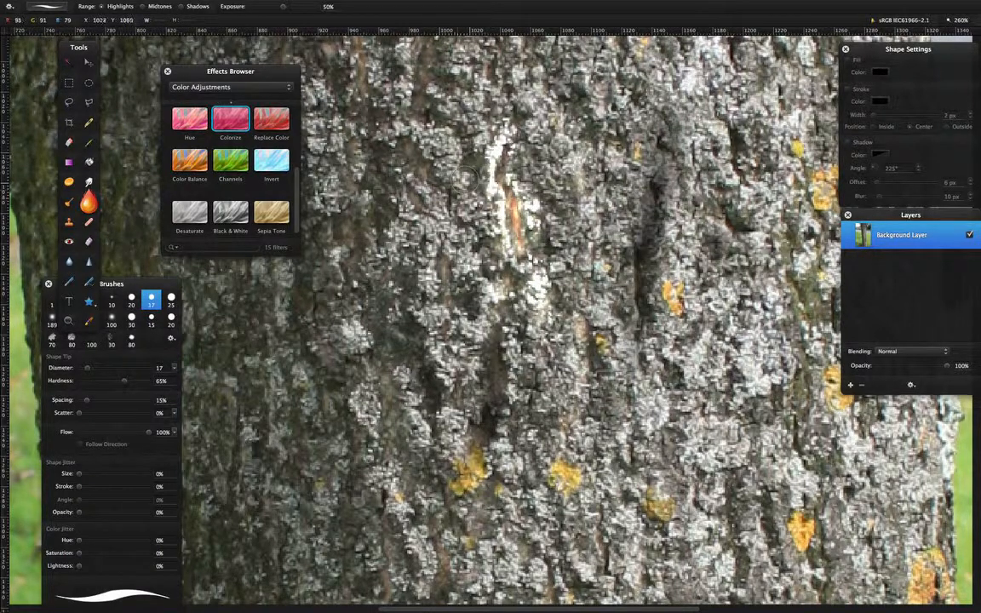
mouse_move(468, 174)
mouse_down()
mouse_move(494, 275)
mouse_move(507, 181)
mouse_move(503, 232)
mouse_move(517, 239)
mouse_move(517, 194)
mouse_move(504, 134)
mouse_up()
mouse_move(513, 241)
mouse_down()
mouse_move(491, 200)
mouse_move(546, 314)
mouse_up()
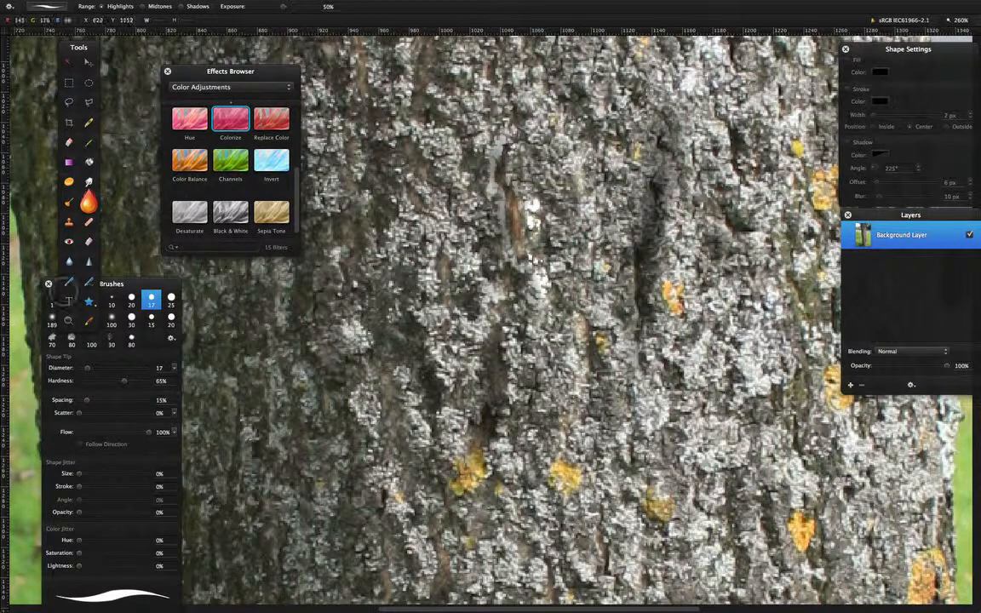
Remove several yellow lichen spots from the middle and lower right of the trunk with the Healing tool.
click(90, 223)
drag(386, 274, 402, 275)
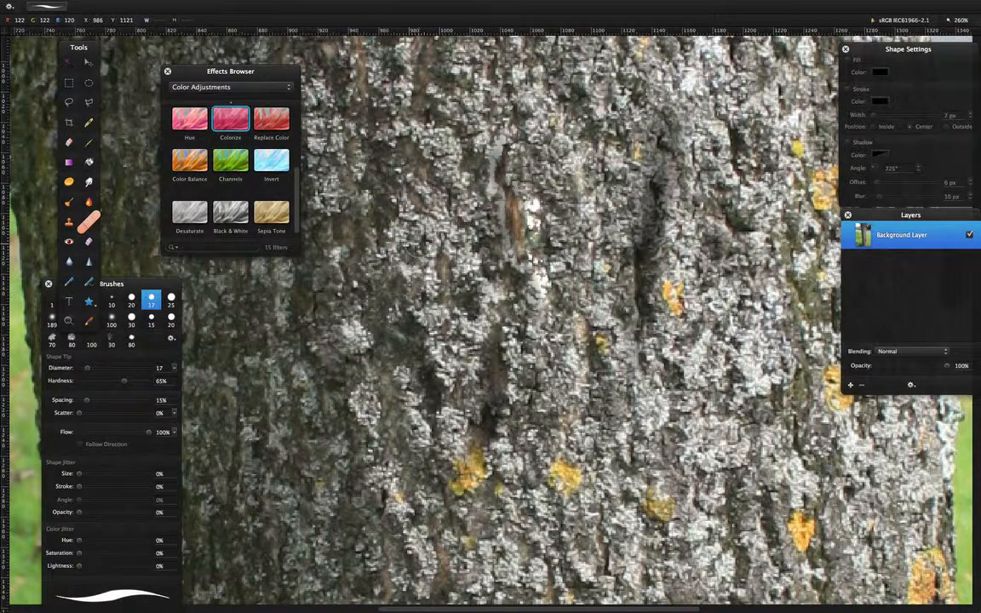
mouse_move(465, 473)
mouse_down()
mouse_move(471, 466)
mouse_move(472, 494)
mouse_up()
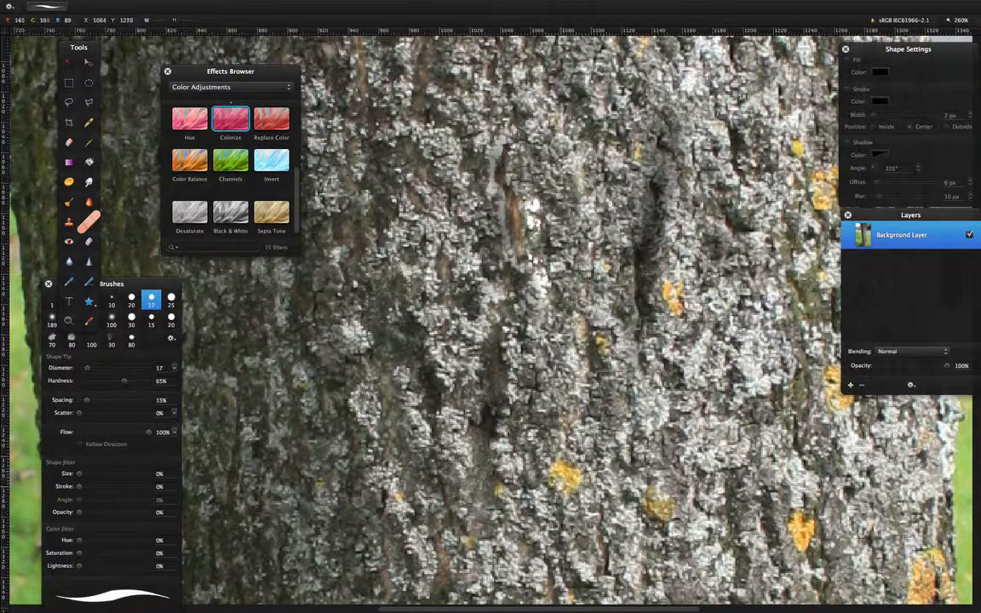
mouse_move(562, 467)
mouse_down()
mouse_move(558, 460)
mouse_move(587, 464)
mouse_move(560, 485)
mouse_move(559, 477)
mouse_move(580, 471)
mouse_move(580, 483)
mouse_move(565, 479)
mouse_up()
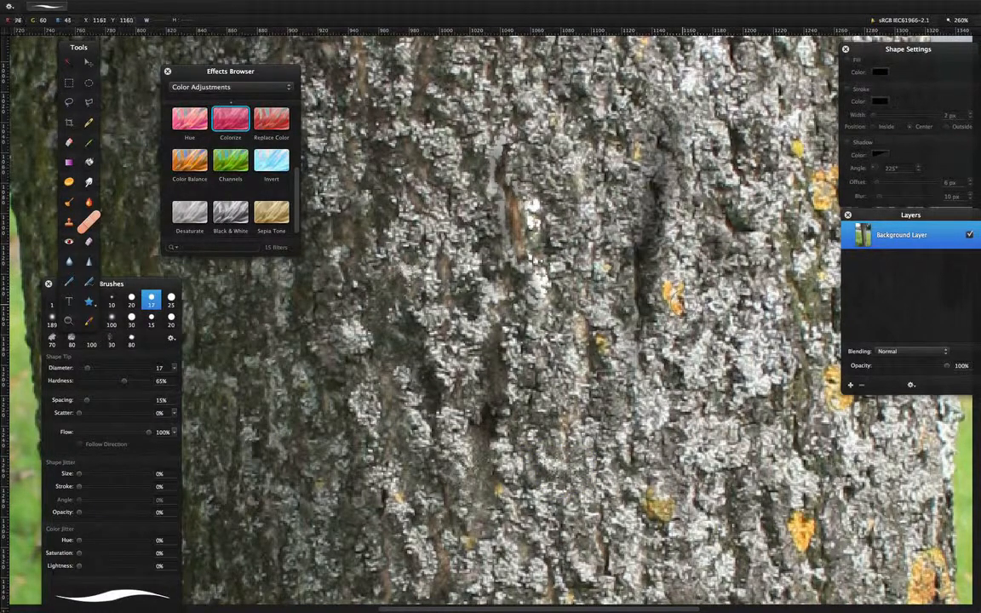
mouse_move(672, 292)
mouse_down()
mouse_move(681, 273)
mouse_move(673, 296)
mouse_move(677, 286)
mouse_up()
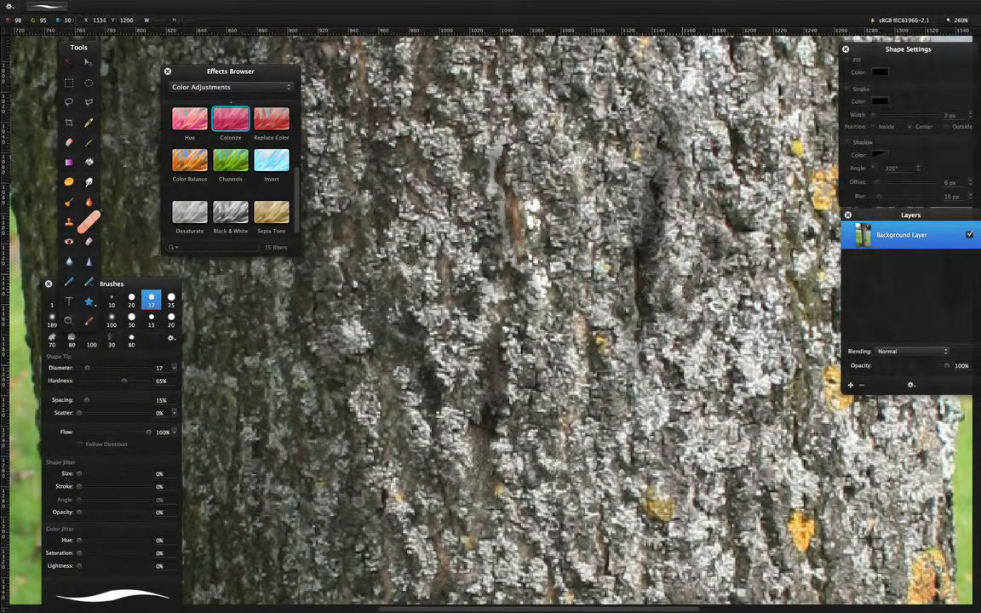
drag(797, 528, 807, 529)
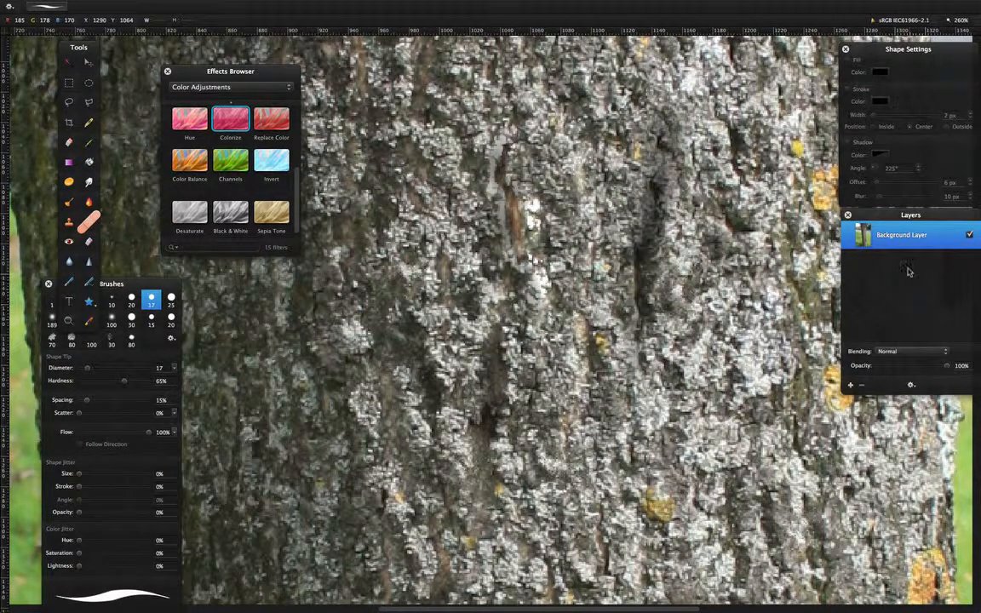
Duplicate the Background Layer and add a mask to the copy, with the Layers palette moved over the trunk.
drag(912, 218, 663, 245)
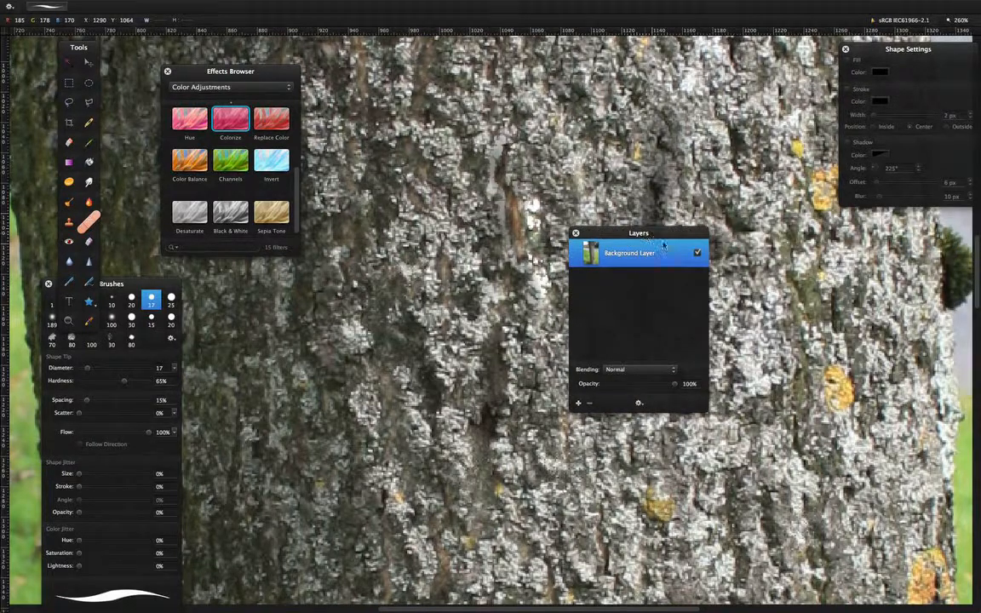
right_click(653, 266)
click(683, 283)
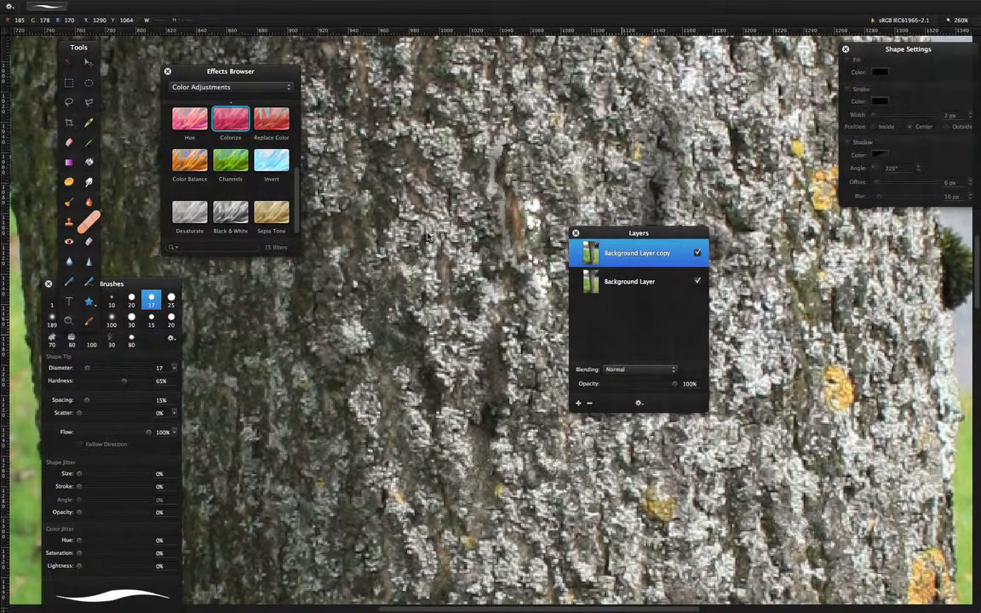
right_click(622, 256)
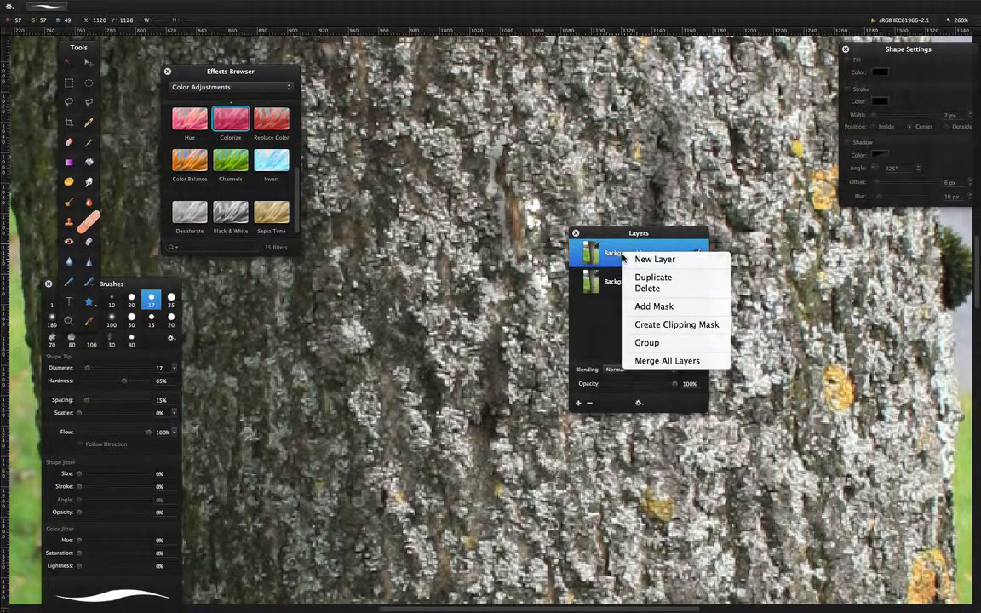
click(654, 306)
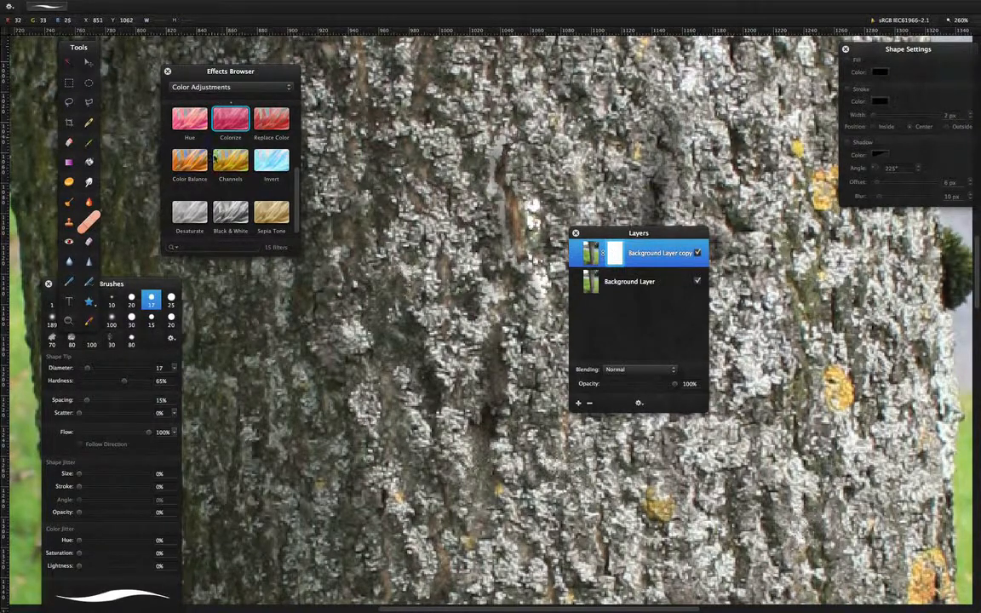
Apply the Colorize adjustment to the Background Layer copy with the default orange hue and Saturation 87%.
drag(213, 113, 587, 254)
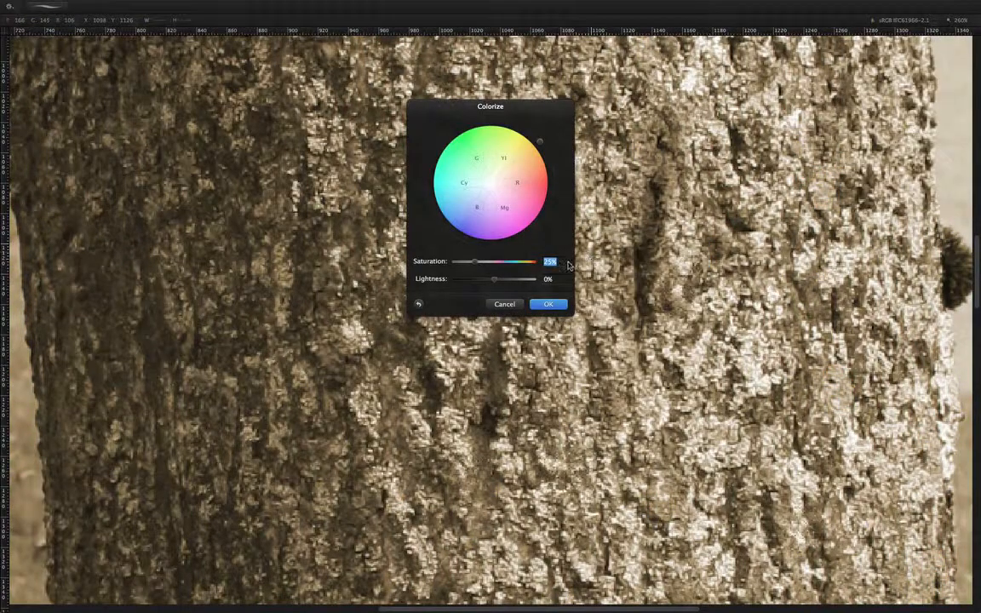
drag(477, 261, 523, 264)
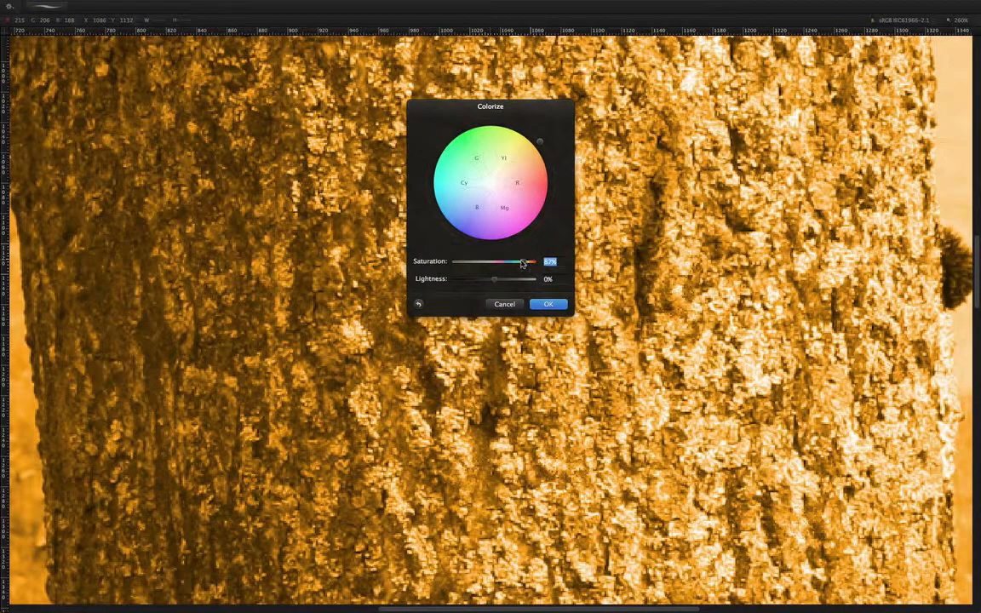
click(548, 304)
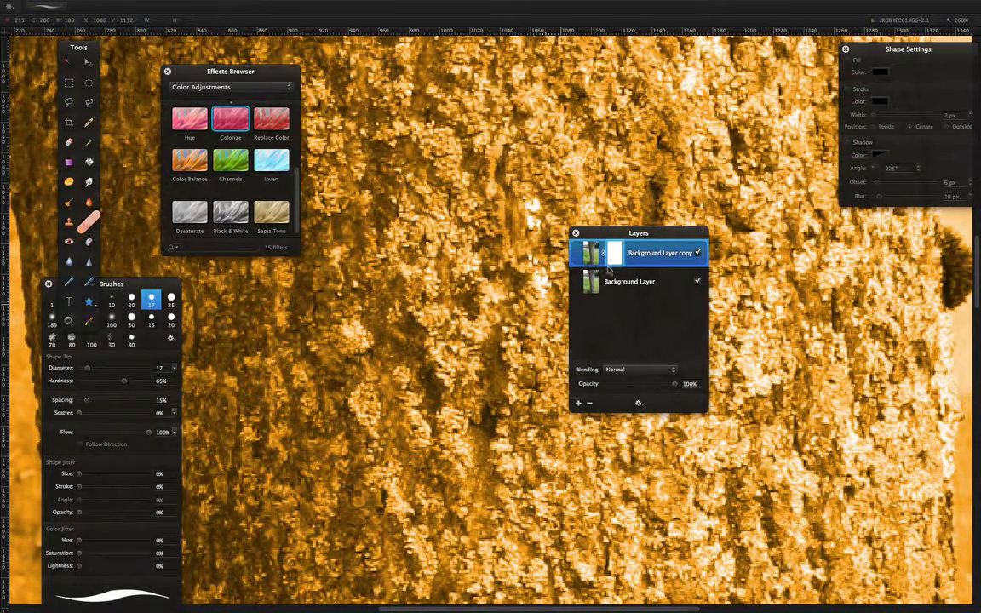
Select the Background Layer copy's mask and brush over the photo with the orange 305 px snowflake brush.
click(617, 291)
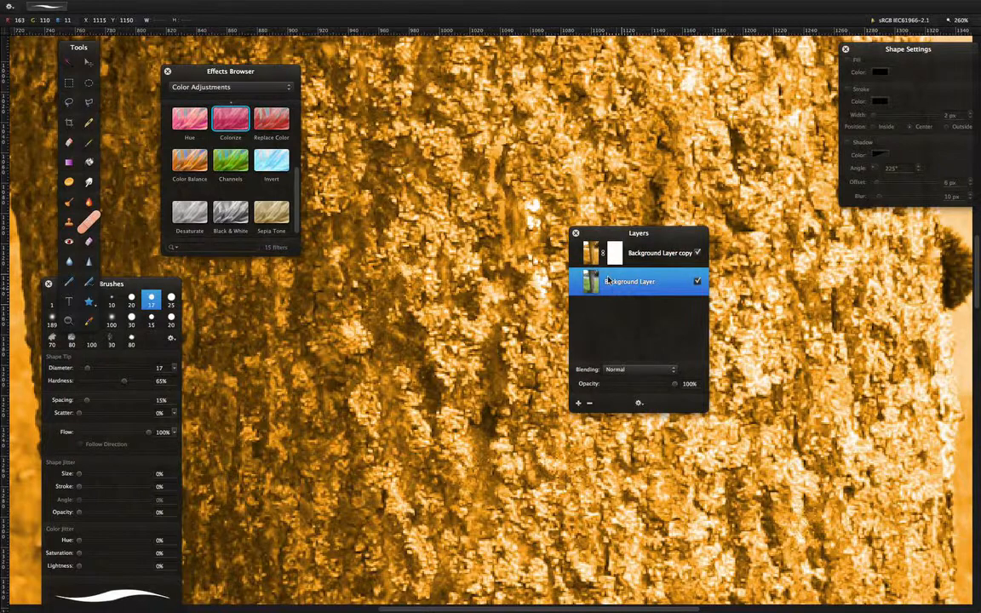
click(601, 253)
click(593, 285)
click(620, 259)
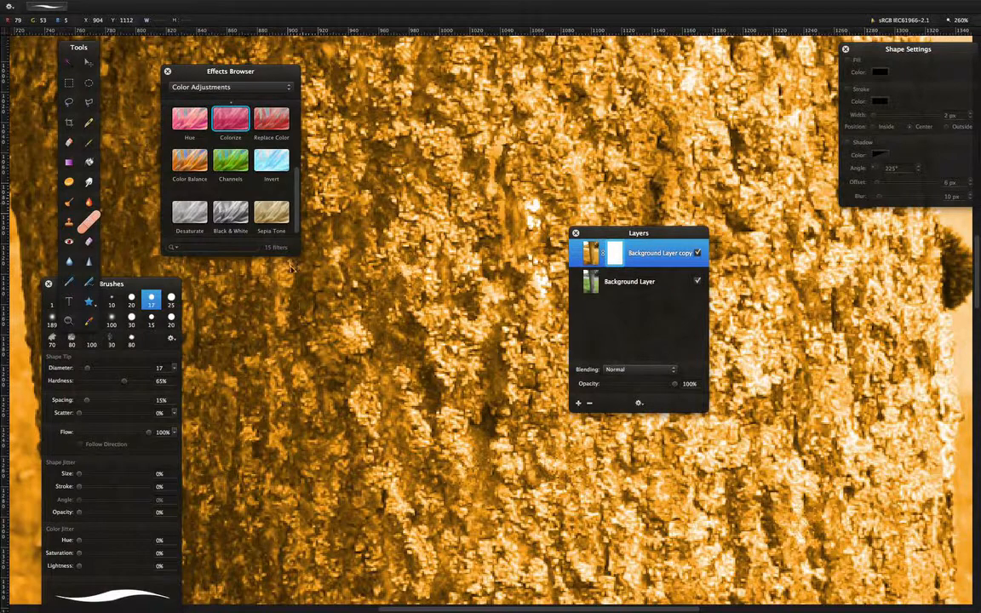
key(b)
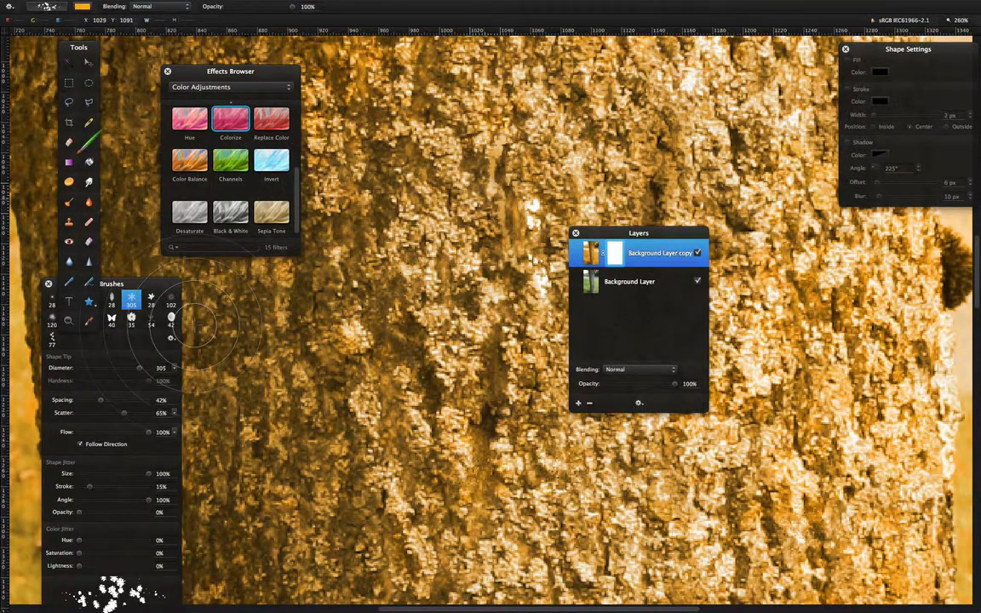
scroll(141, 372, down, 2)
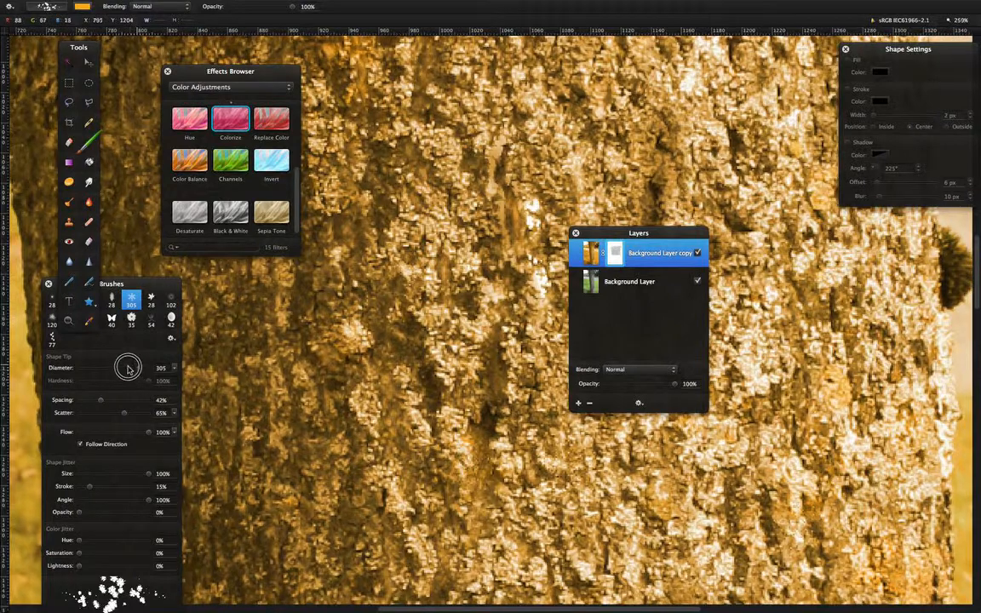
Choose the 28 px scattered brush from the Nature set and move the Brushes palette clear of the Tools palette.
drag(138, 369, 79, 368)
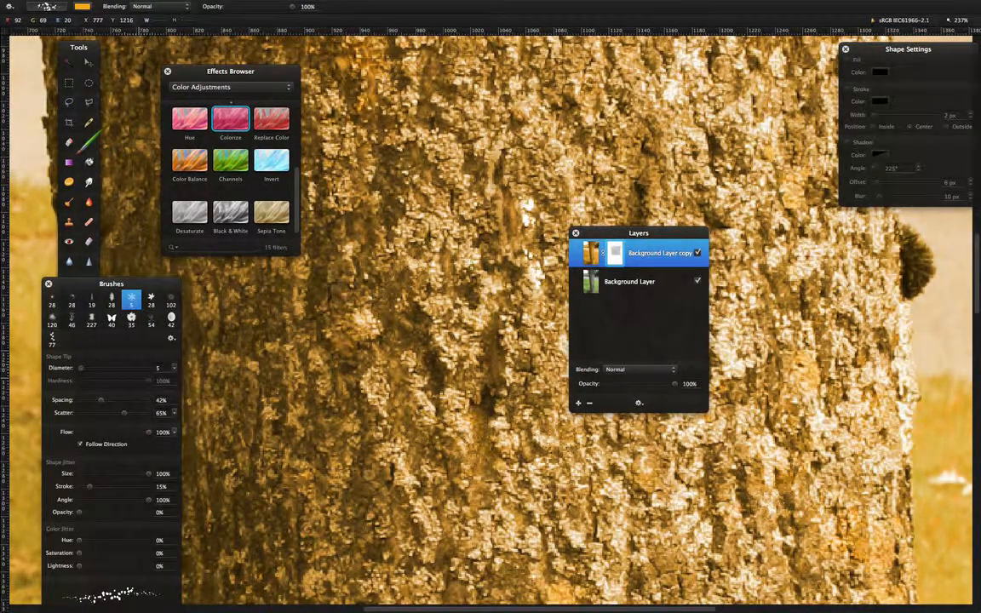
click(50, 299)
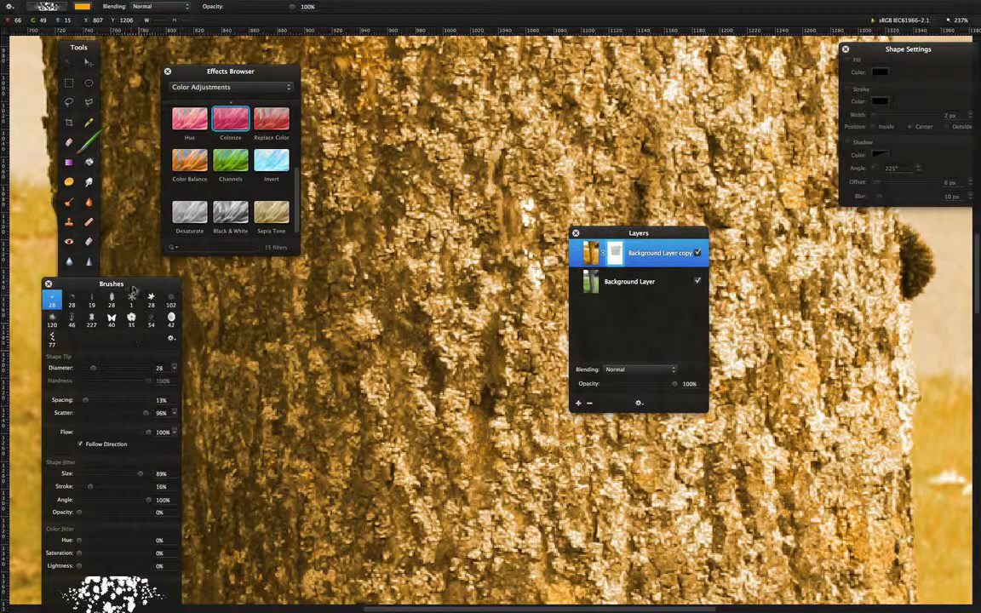
mouse_move(127, 285)
mouse_down()
mouse_move(233, 331)
mouse_move(219, 236)
mouse_move(192, 265)
mouse_up()
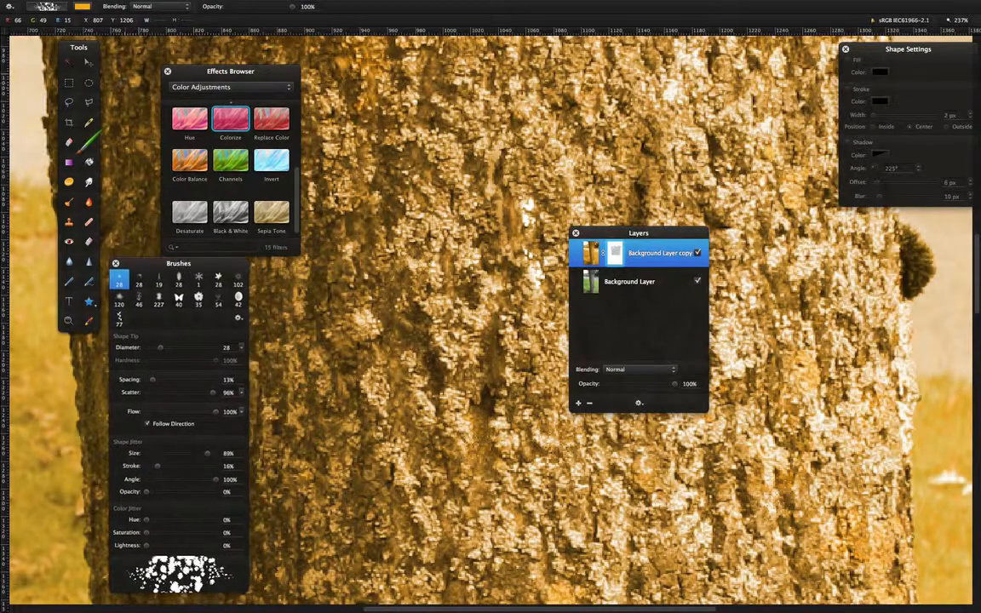
Set the brush colour to black and paint the mask over the middle and upper trunk to reveal the original bark.
click(83, 7)
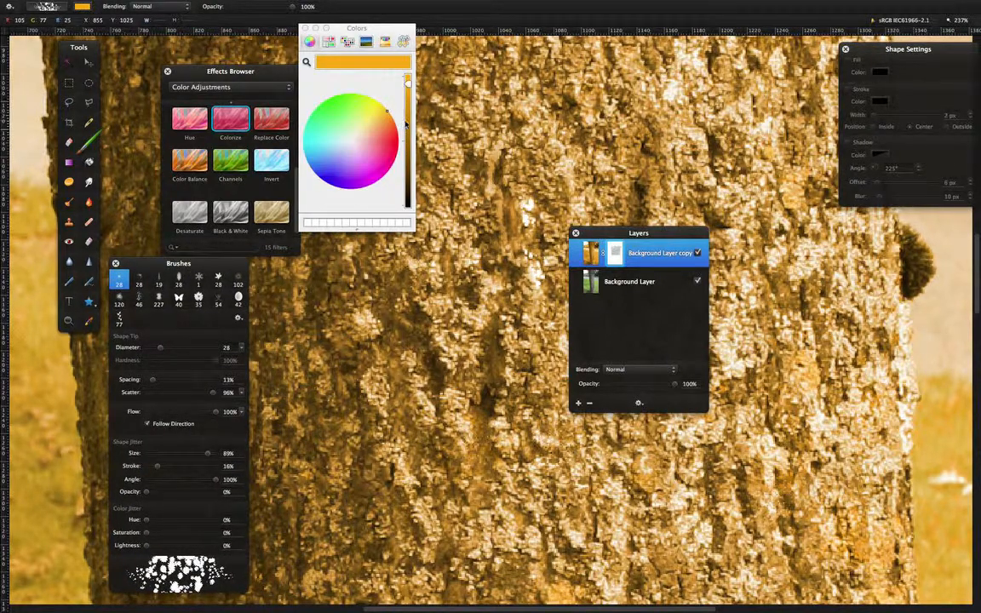
drag(409, 130, 411, 254)
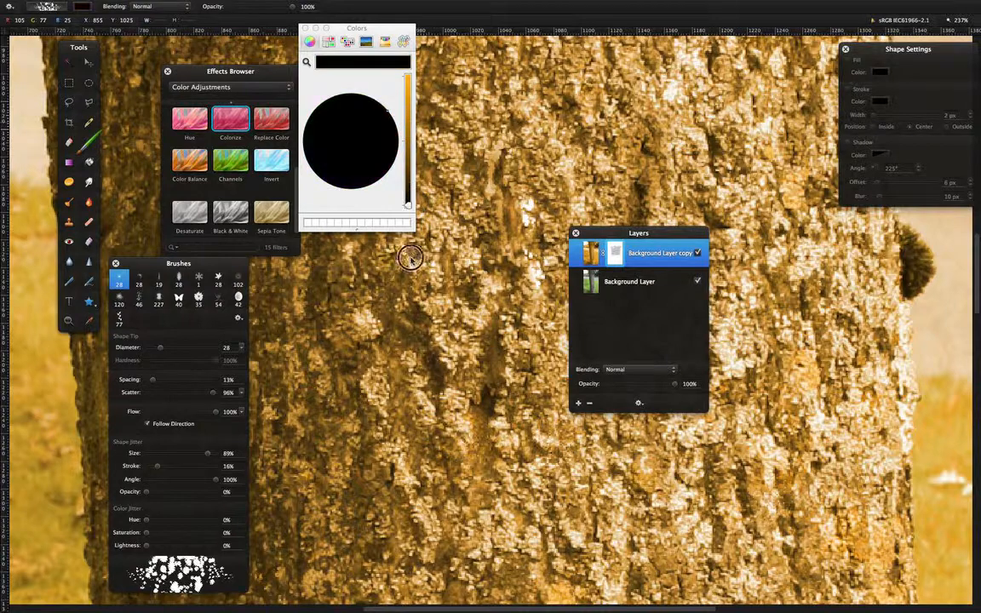
click(306, 29)
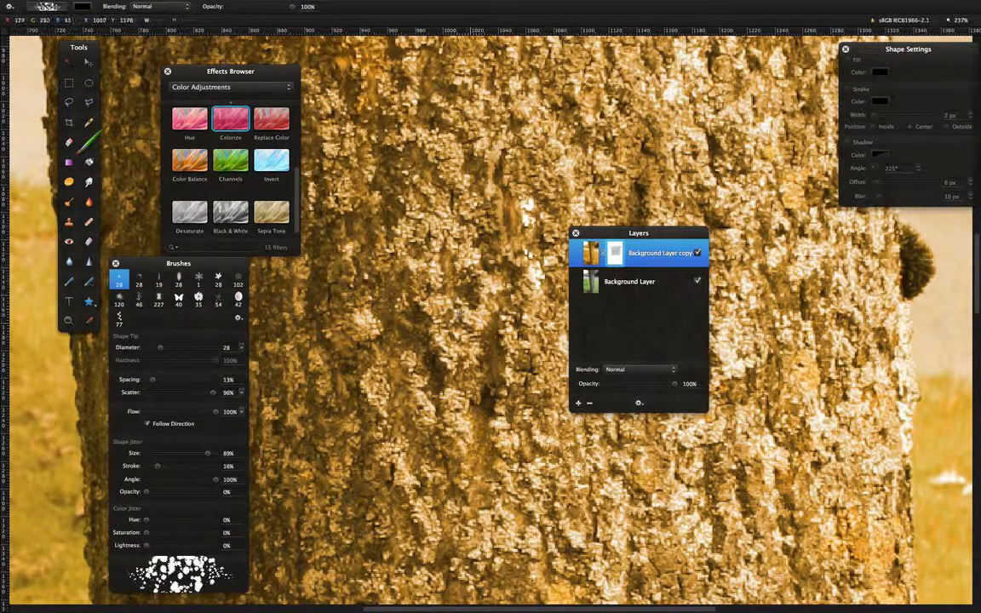
mouse_move(457, 315)
mouse_down()
mouse_move(520, 205)
mouse_move(459, 285)
mouse_up()
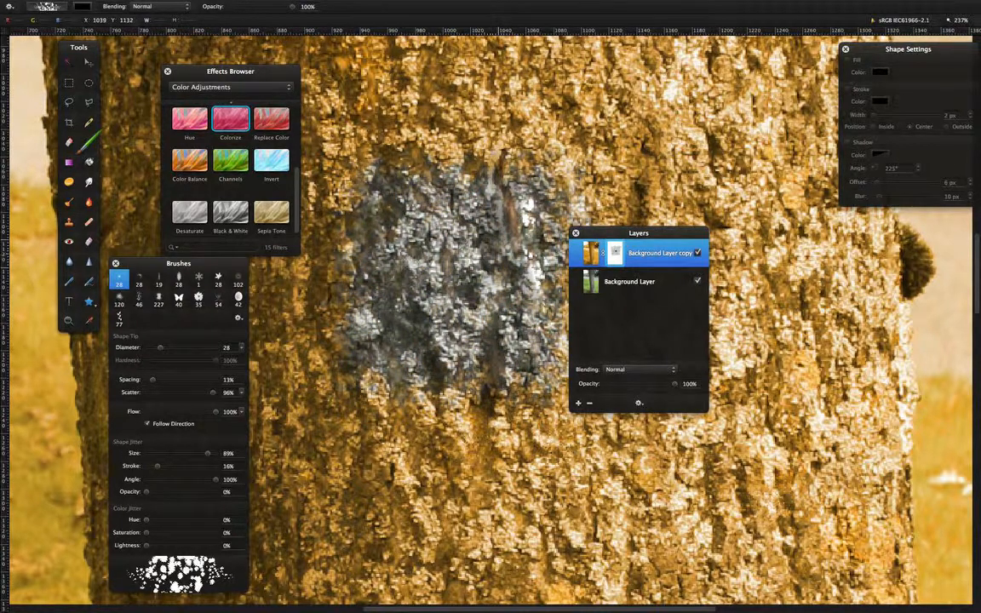
mouse_move(531, 136)
mouse_down()
mouse_move(511, 75)
mouse_move(564, 127)
mouse_move(469, 133)
mouse_up()
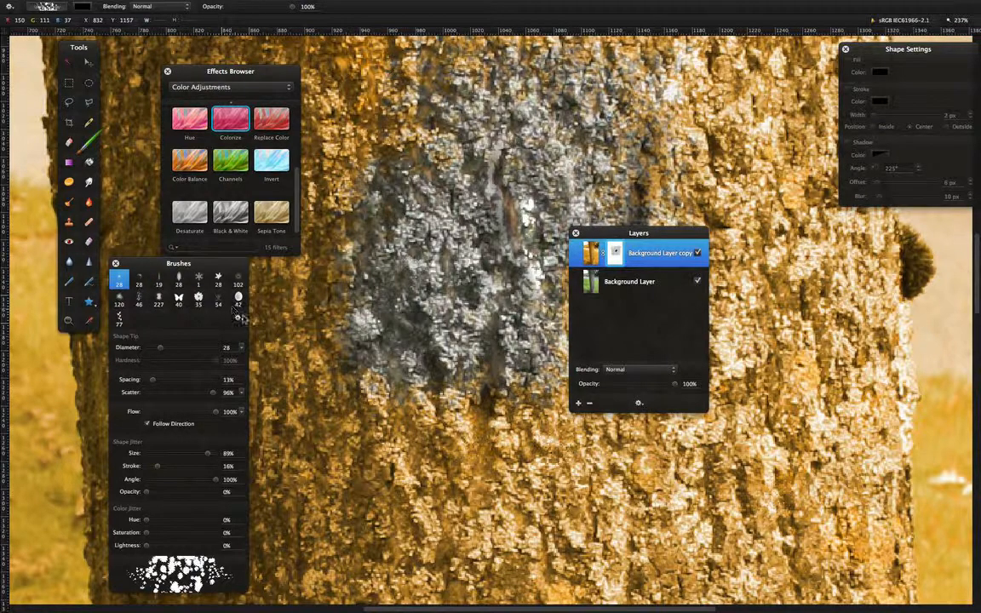
Create a new round brush with 20 px diameter and 65% hardness, and extend the revealed bark area on the mask.
click(237, 318)
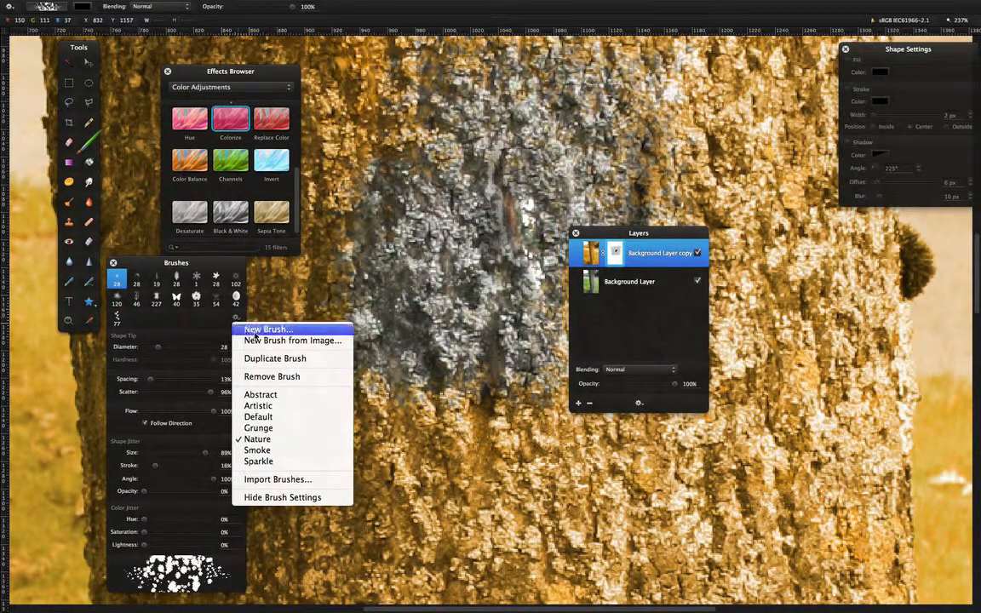
click(258, 331)
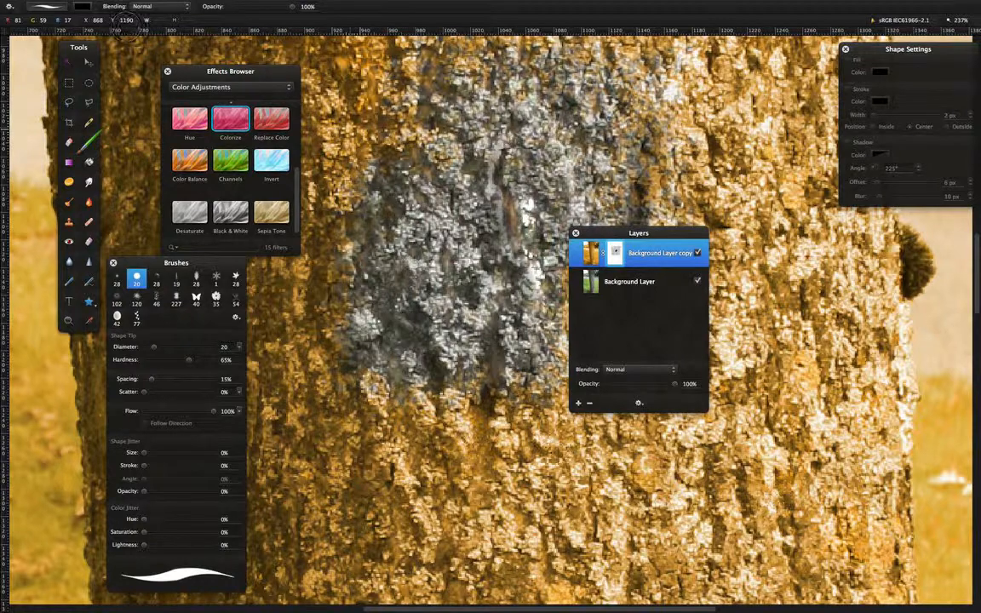
mouse_move(392, 149)
mouse_down()
mouse_move(345, 141)
mouse_move(337, 254)
mouse_move(326, 155)
mouse_move(372, 193)
mouse_move(383, 466)
mouse_move(400, 362)
mouse_move(336, 358)
mouse_move(376, 383)
mouse_move(460, 315)
mouse_move(434, 400)
mouse_move(478, 428)
mouse_move(432, 386)
mouse_up()
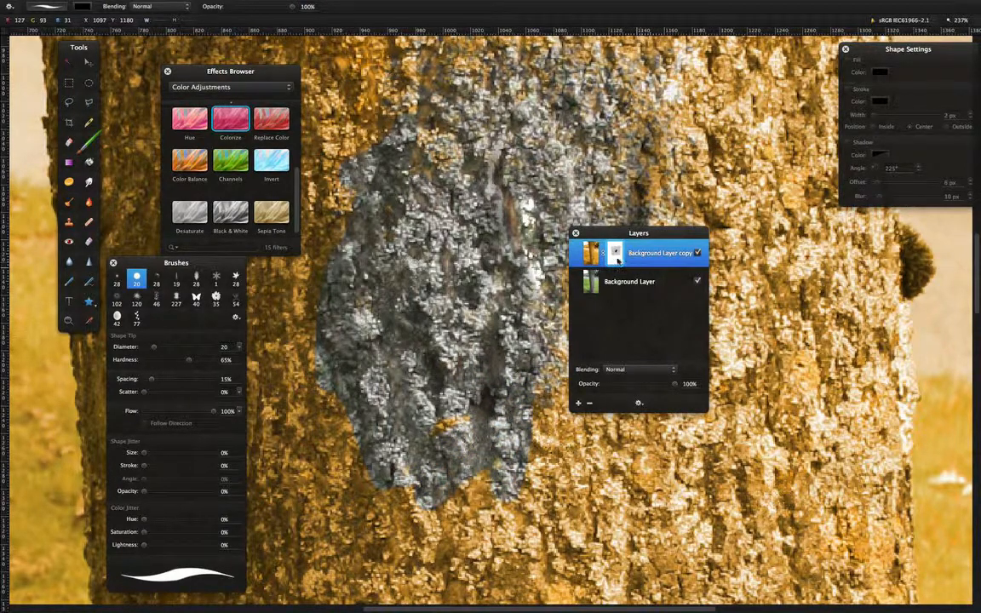
mouse_move(444, 425)
mouse_down()
mouse_move(471, 422)
mouse_move(469, 367)
mouse_move(482, 375)
mouse_move(450, 278)
mouse_move(426, 265)
mouse_move(426, 253)
mouse_move(524, 226)
mouse_move(523, 209)
mouse_move(616, 152)
mouse_move(617, 100)
mouse_move(626, 179)
mouse_move(635, 140)
mouse_move(620, 200)
mouse_move(627, 206)
mouse_move(657, 167)
mouse_move(641, 138)
mouse_move(647, 150)
mouse_move(612, 159)
mouse_move(605, 192)
mouse_move(622, 165)
mouse_move(604, 202)
mouse_move(663, 167)
mouse_move(671, 141)
mouse_move(707, 204)
mouse_up()
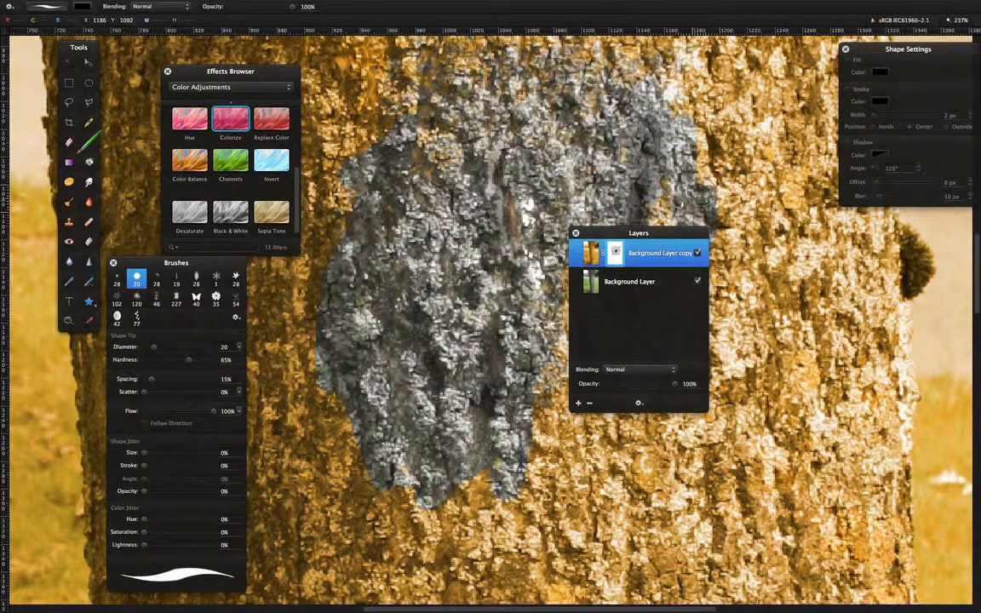
Hide and show the Background Layer copy to compare it with the original, and examine the masked trunk at 66% zoom.
click(697, 253)
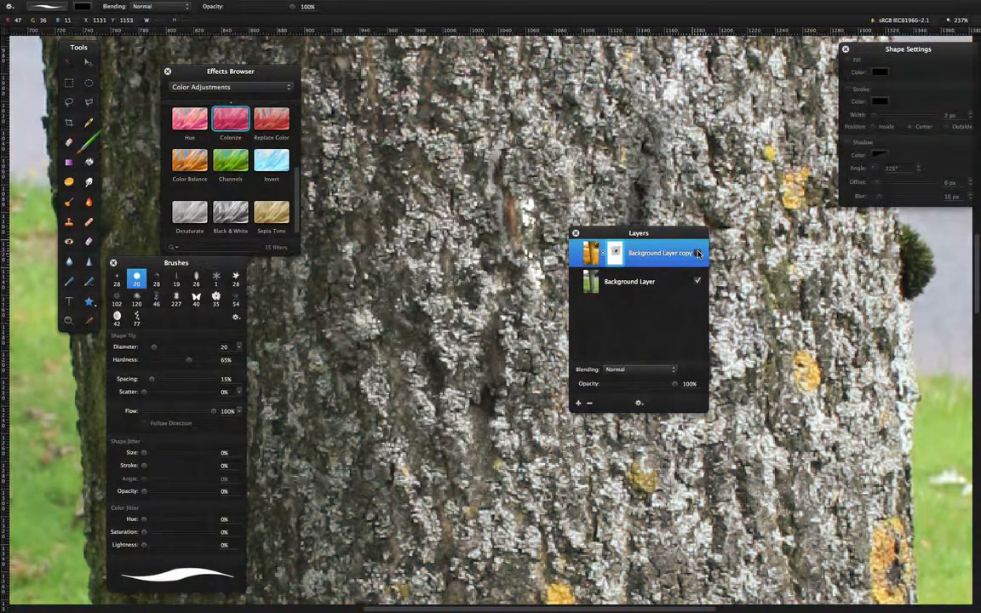
click(697, 253)
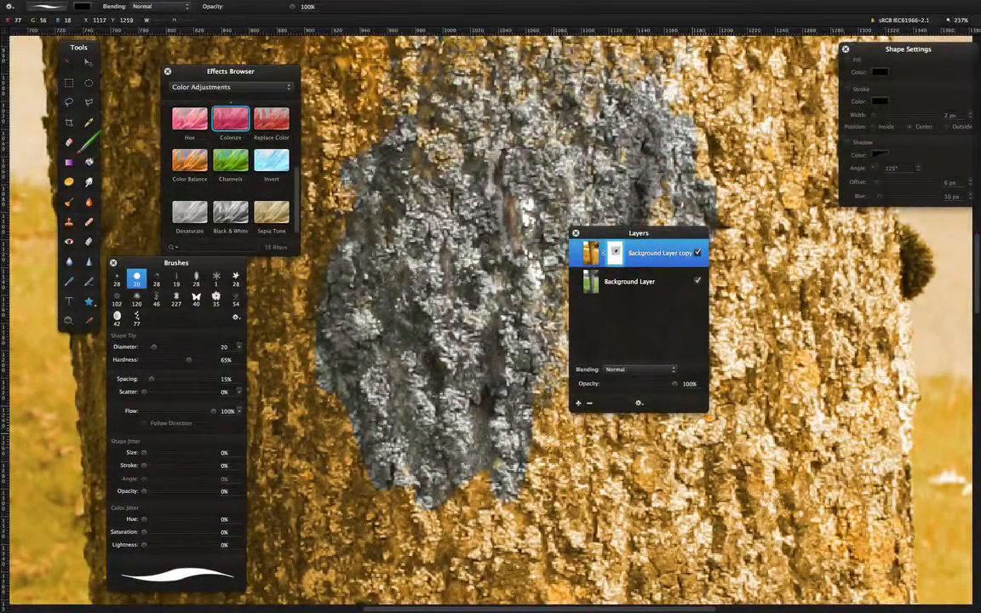
scroll(468, 373, down, 3)
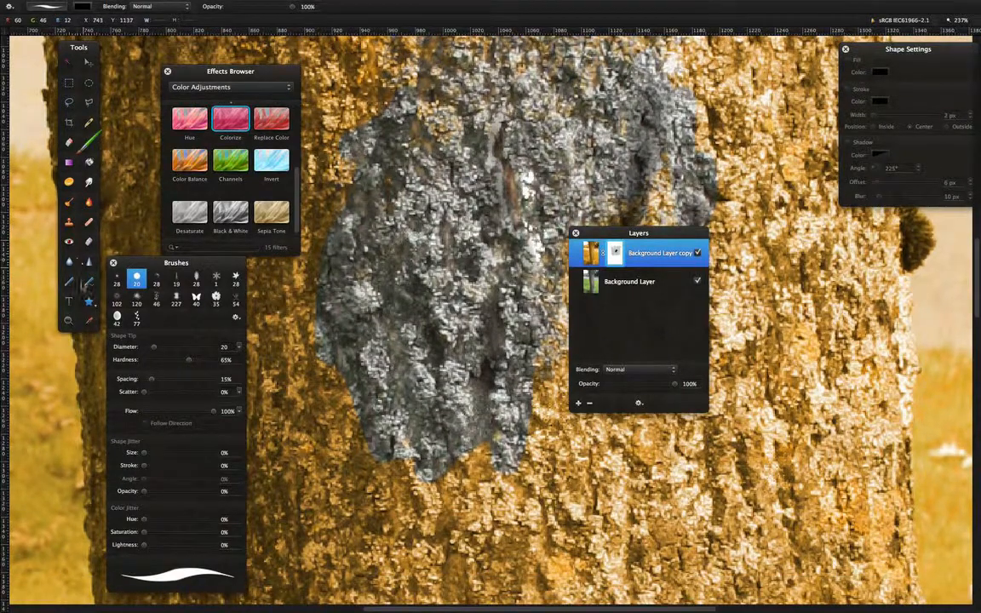
click(68, 320)
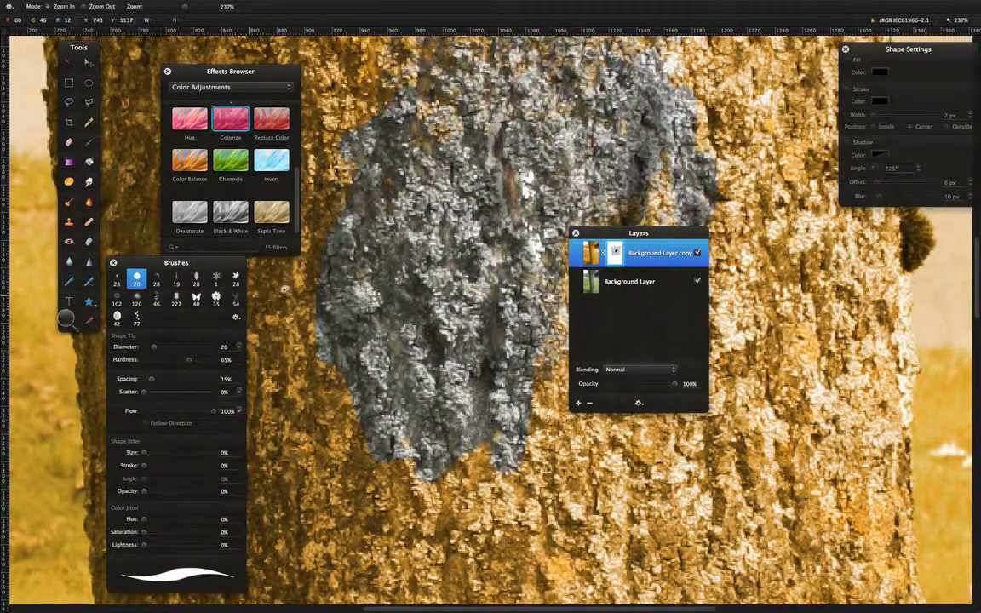
click(326, 317)
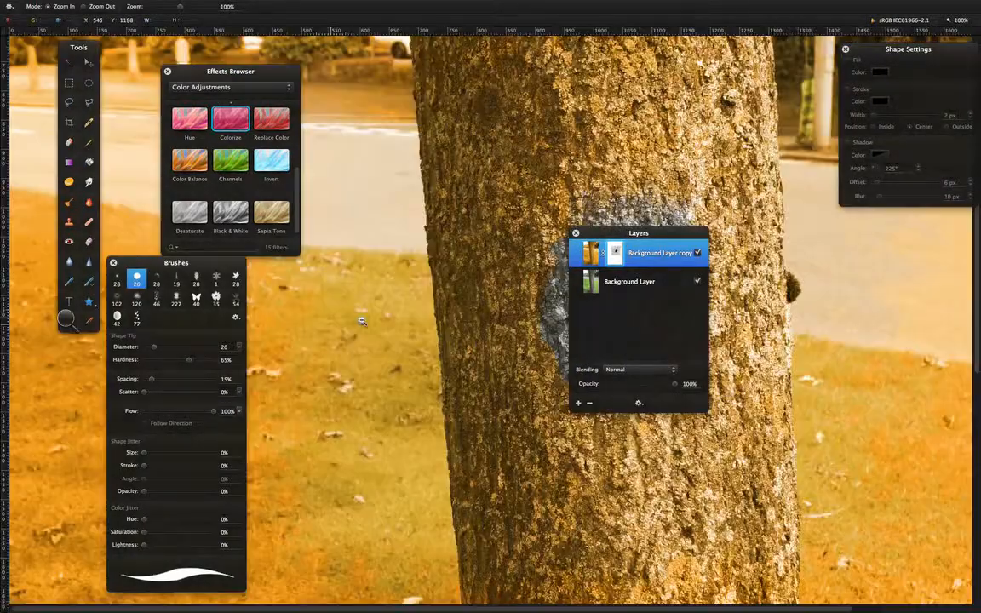
click(370, 311)
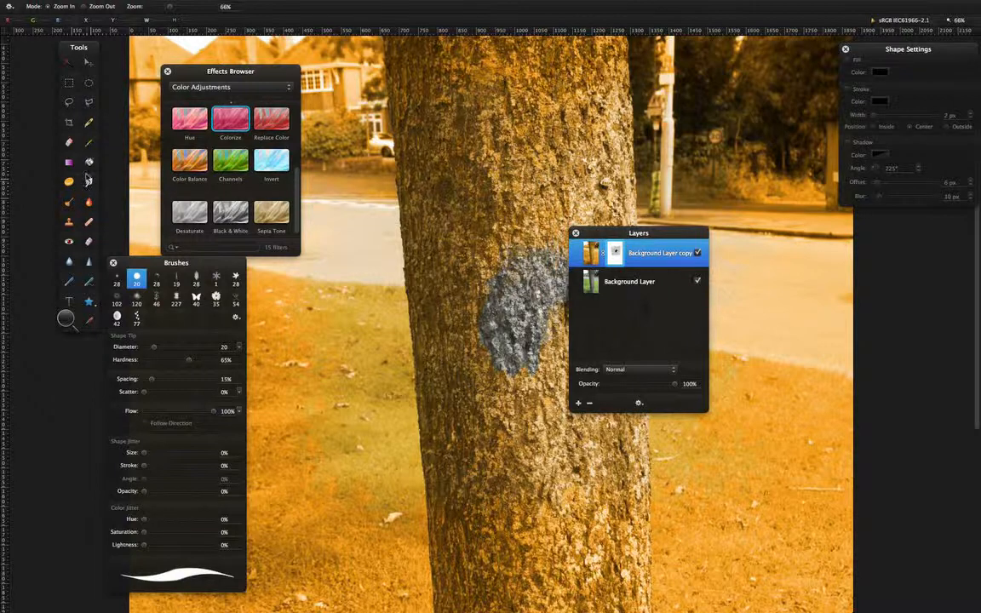
Paint the layer mask with the 20 px brush over the bush and road beside the trunk to reveal the original colours.
click(88, 142)
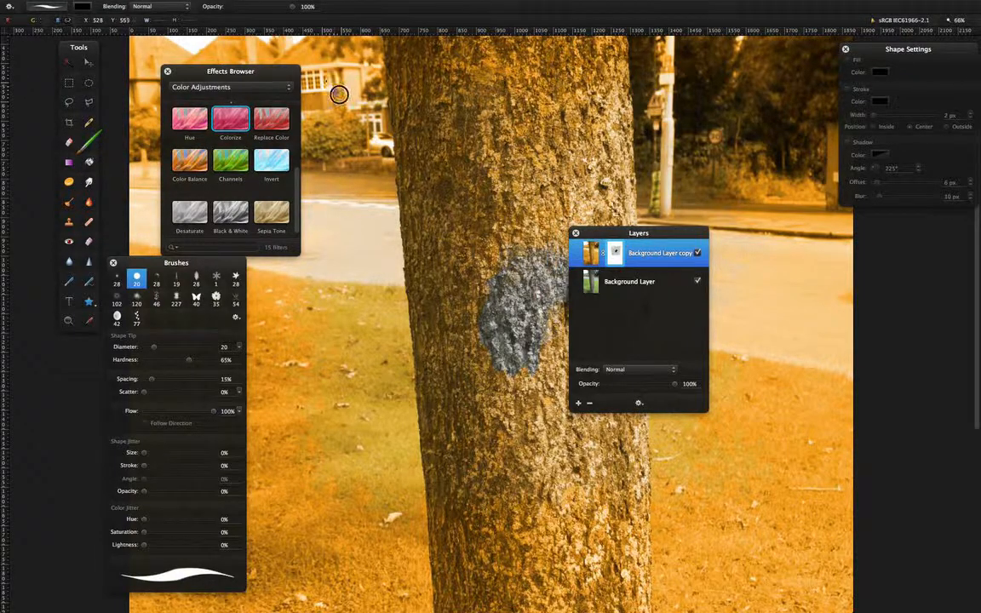
mouse_move(328, 107)
mouse_down()
mouse_move(313, 109)
mouse_move(326, 93)
mouse_move(299, 156)
mouse_move(319, 140)
mouse_move(294, 119)
mouse_move(310, 191)
mouse_move(338, 154)
mouse_move(344, 258)
mouse_move(350, 178)
mouse_move(334, 212)
mouse_up()
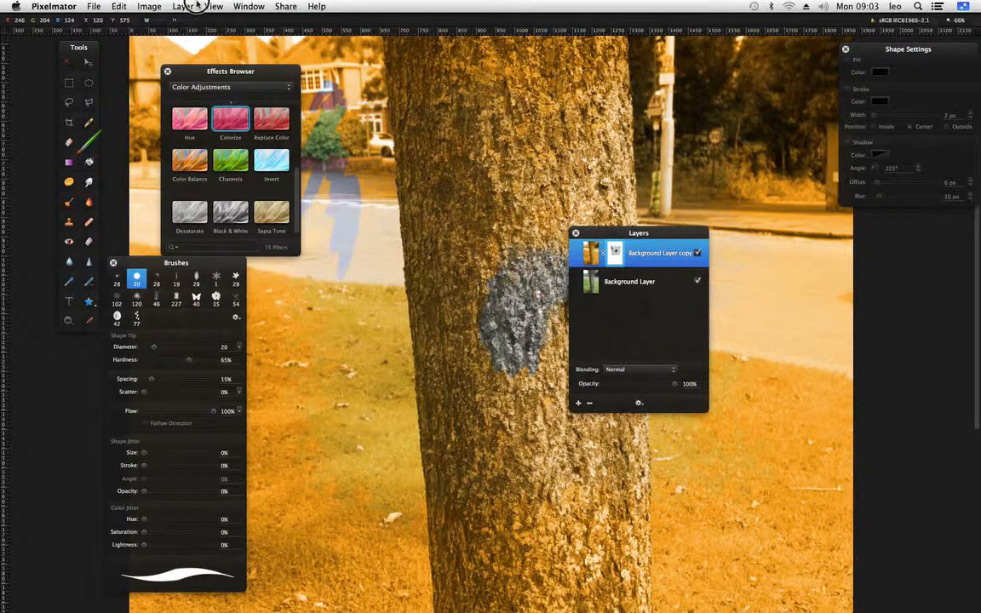
click(189, 6)
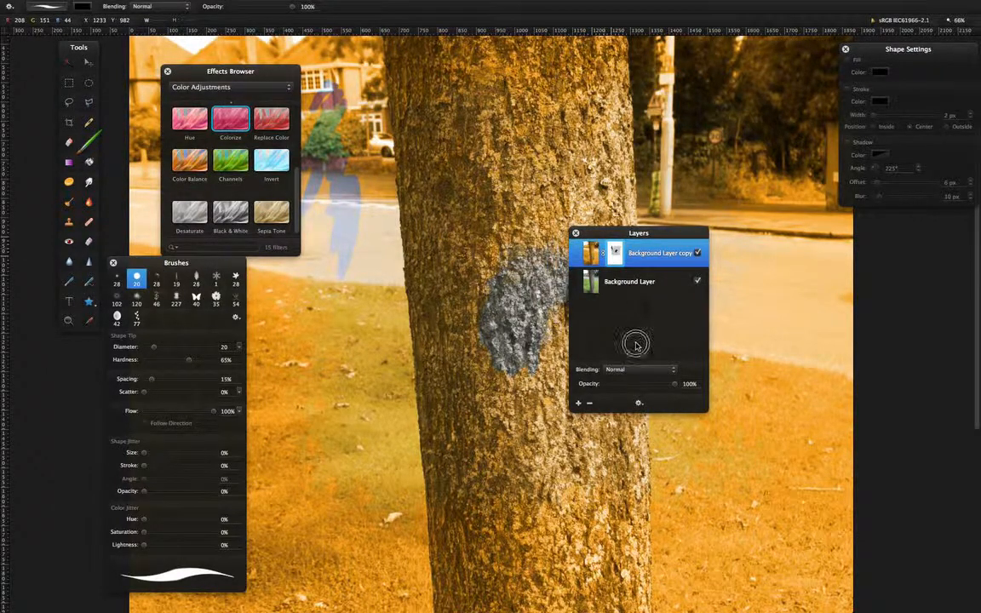
Lower the Background Layer copy's opacity to 58% and look through the available layer actions.
right_click(659, 388)
click(661, 386)
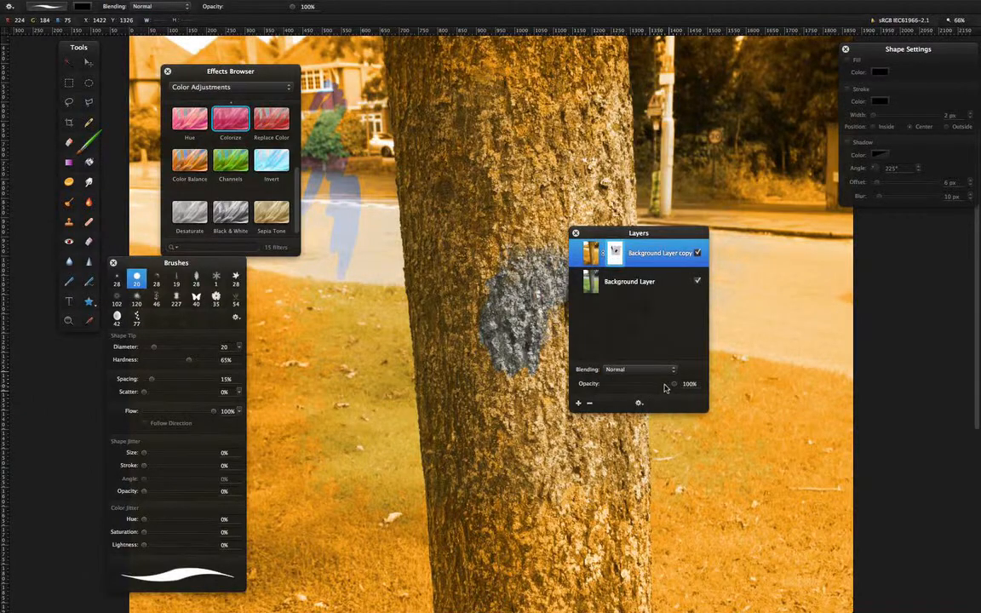
drag(665, 389, 624, 384)
click(620, 403)
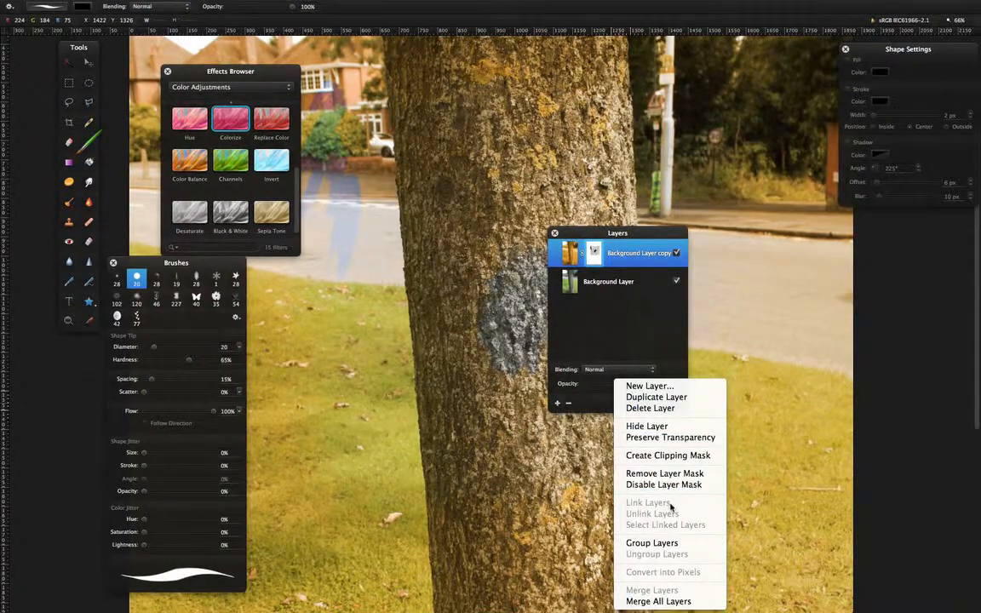
click(623, 358)
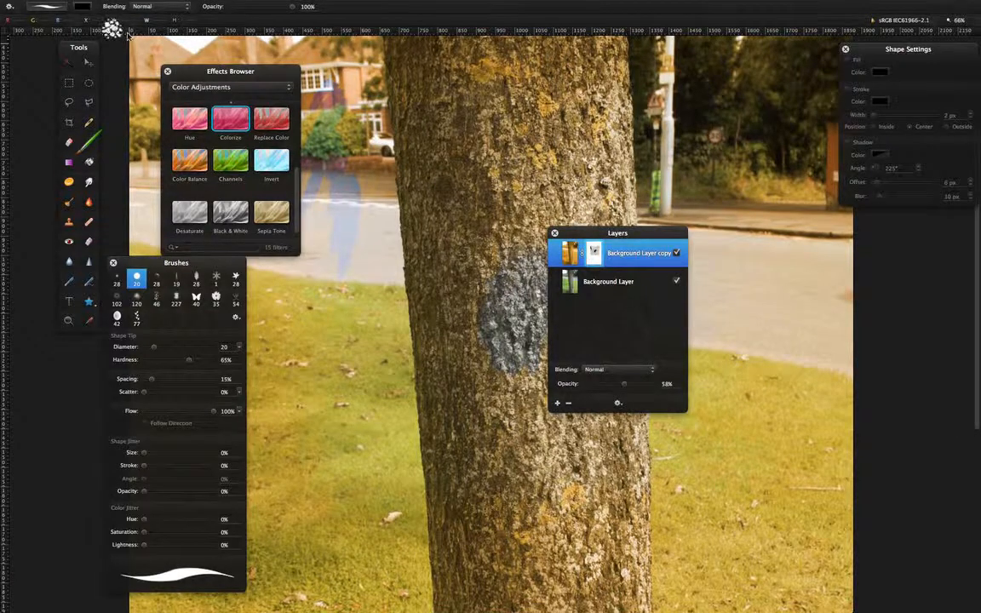
Place a horizontal guide at about 730 px across the trunk and vertical guides along its left and right edges.
drag(149, 33, 153, 152)
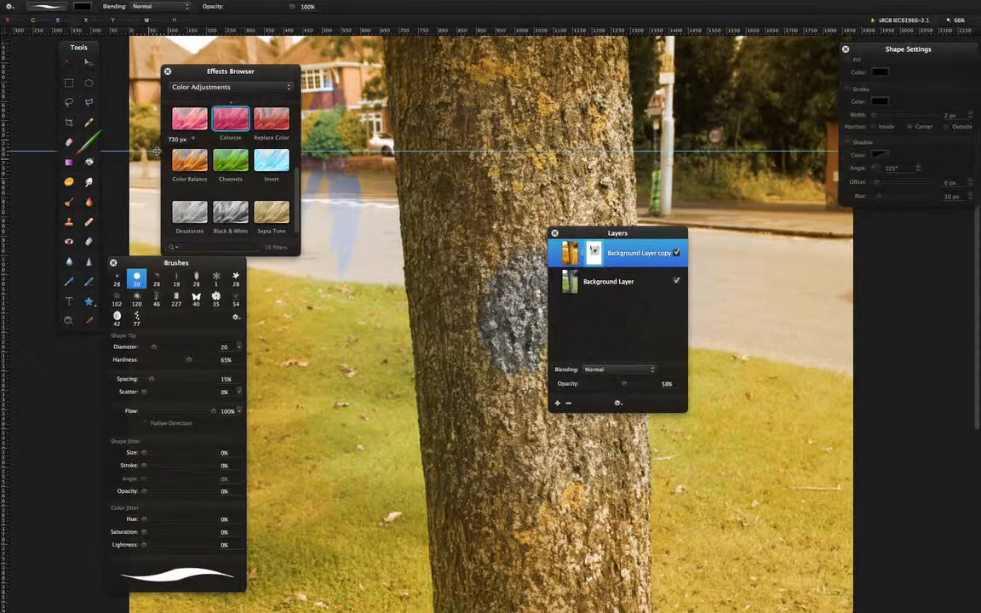
drag(8, 185, 392, 170)
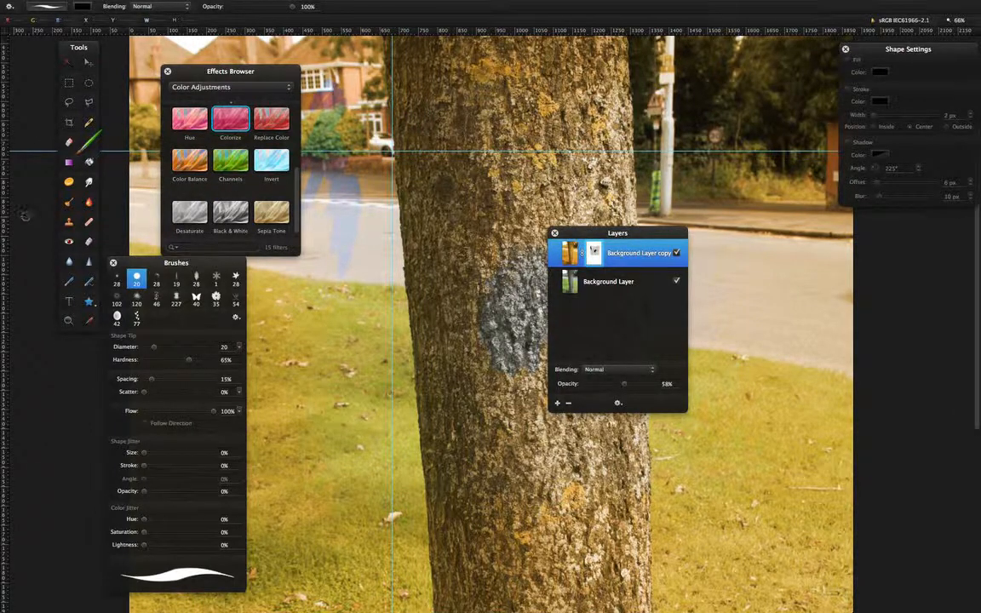
drag(3, 218, 636, 177)
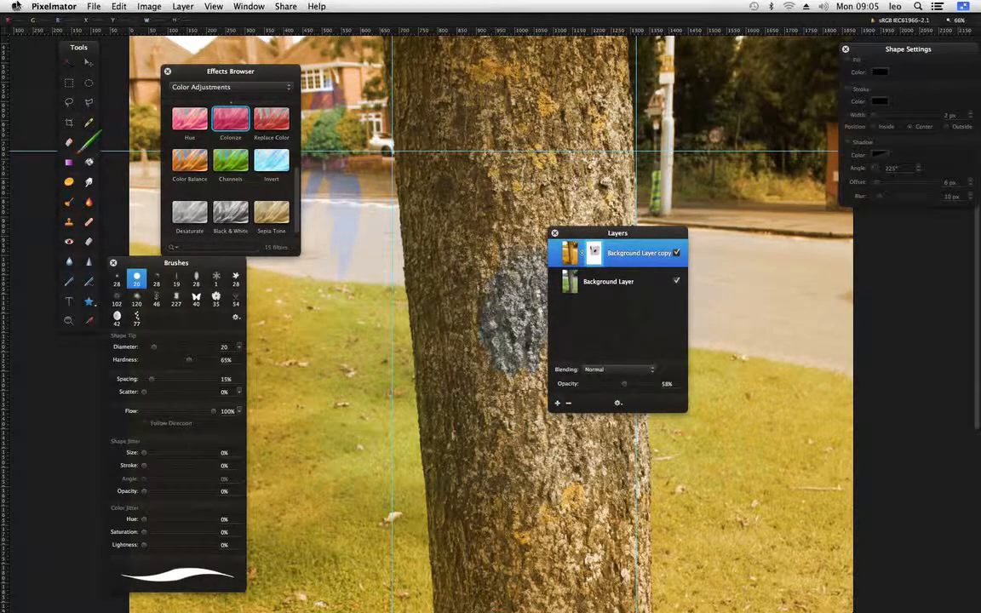
Quit Pixelmator without saving the changes to IMG_6509.
click(36, 7)
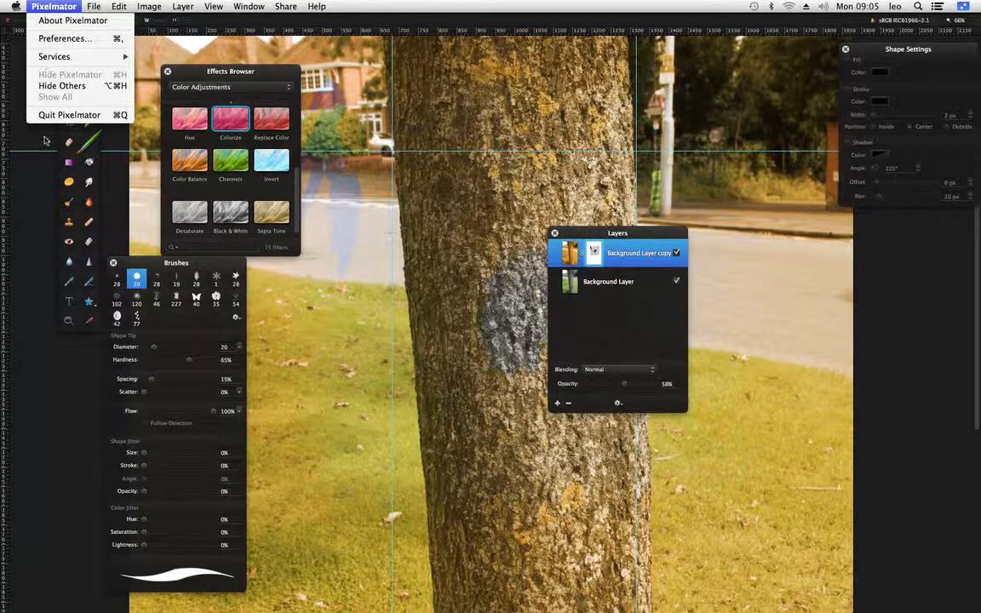
click(57, 115)
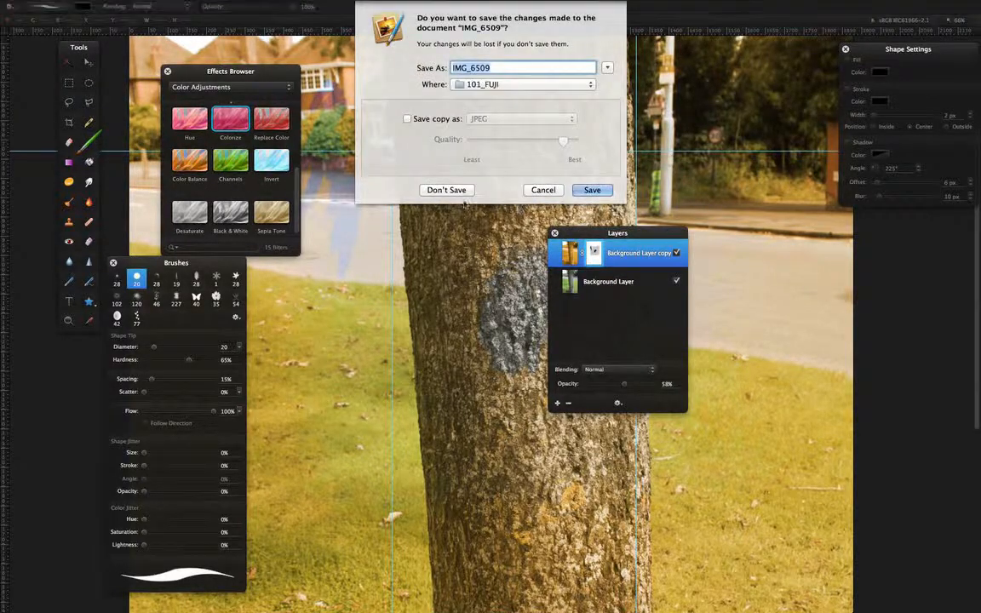
click(453, 194)
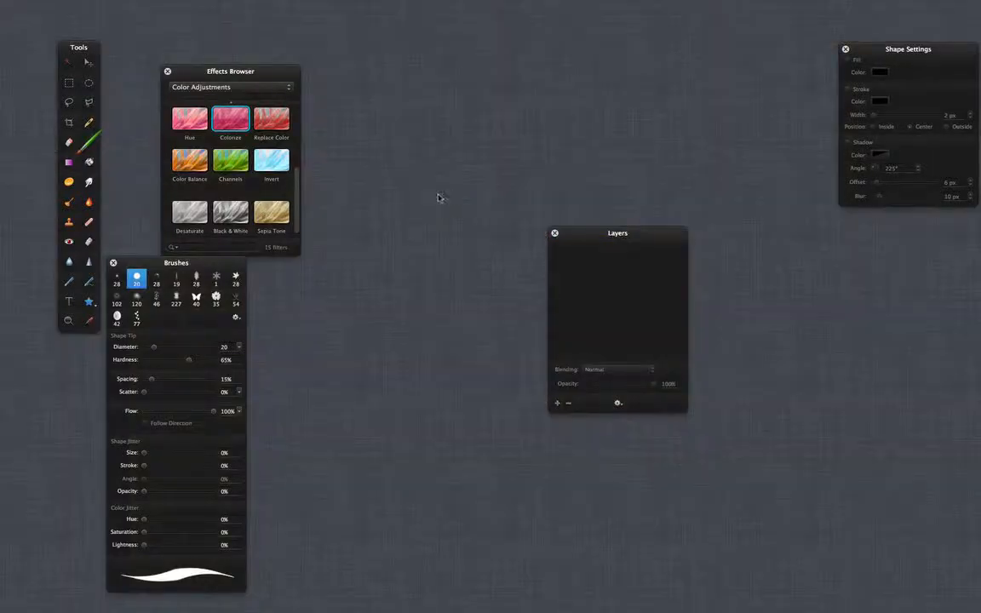